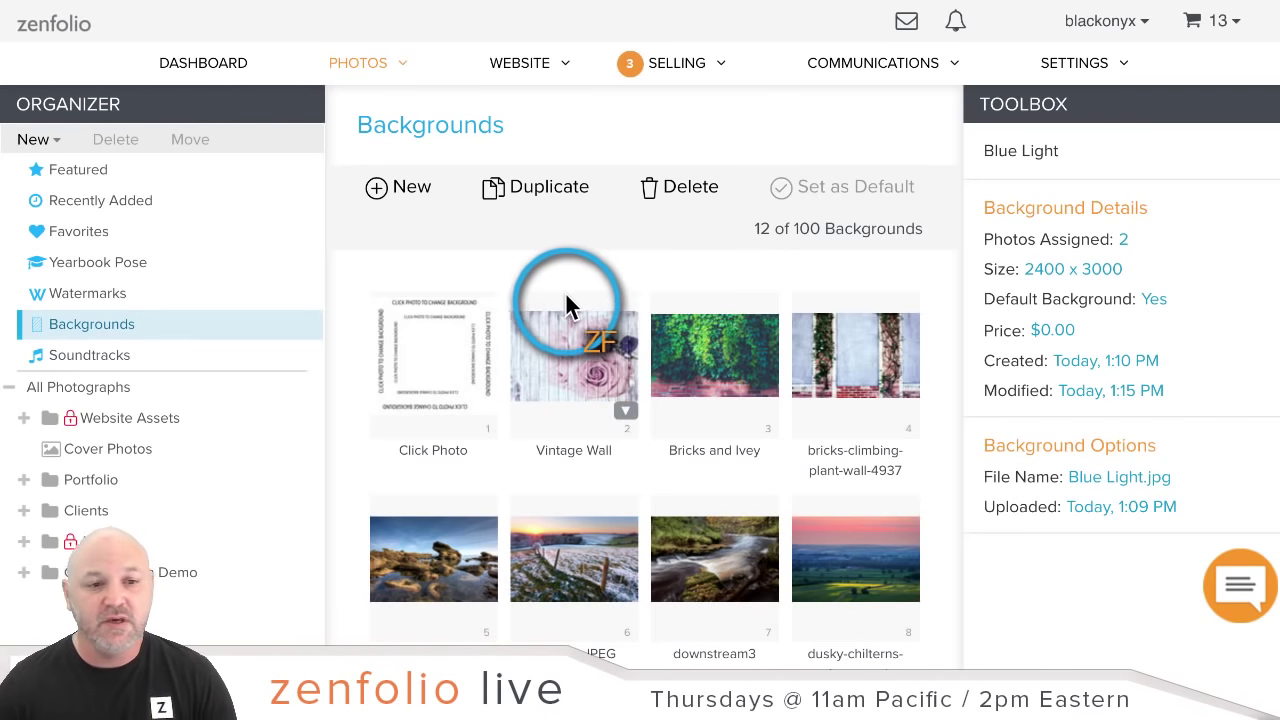
Open the Kids gallery inside the Green Screen Demo group
{"action": "scroll", "coordinate": [287, 371], "scroll_direction": "down", "scroll_amount": 1}
{"action": "scroll", "coordinate": [283, 371], "scroll_direction": "down", "scroll_amount": 1}
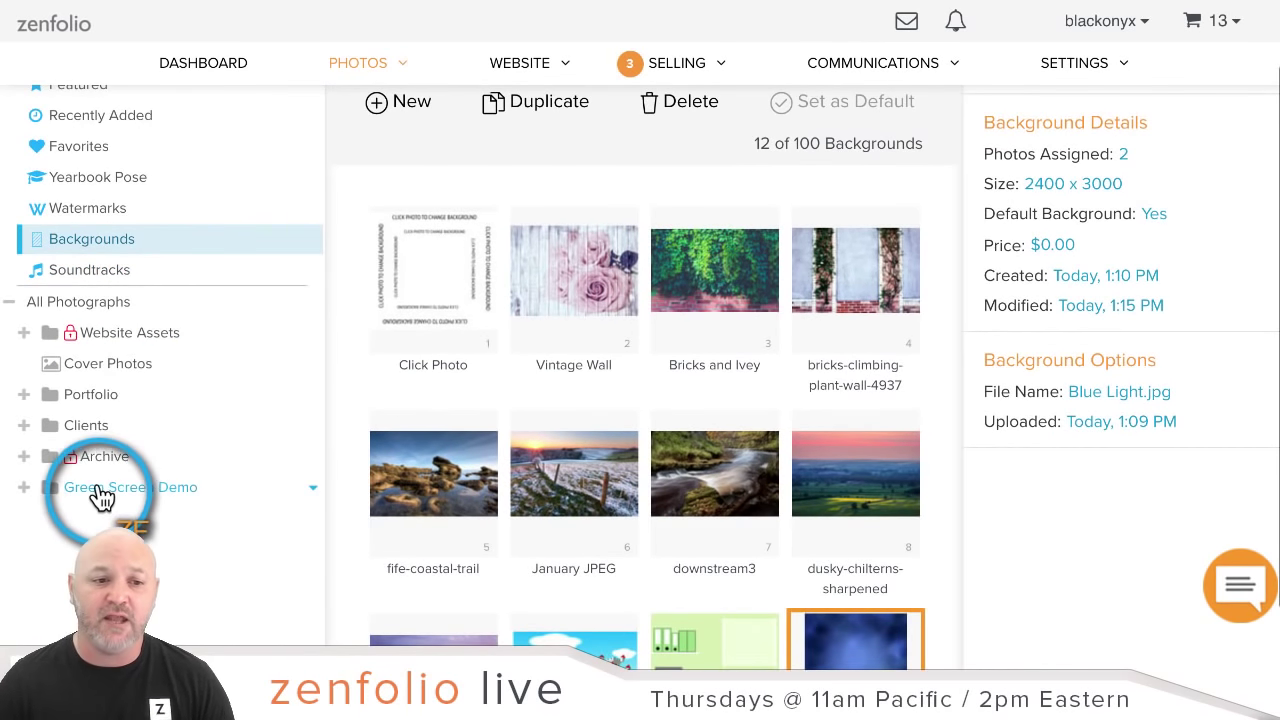
{"action": "left_click", "coordinate": [24, 487]}
{"action": "scroll", "coordinate": [163, 451], "scroll_direction": "down", "scroll_amount": 1}
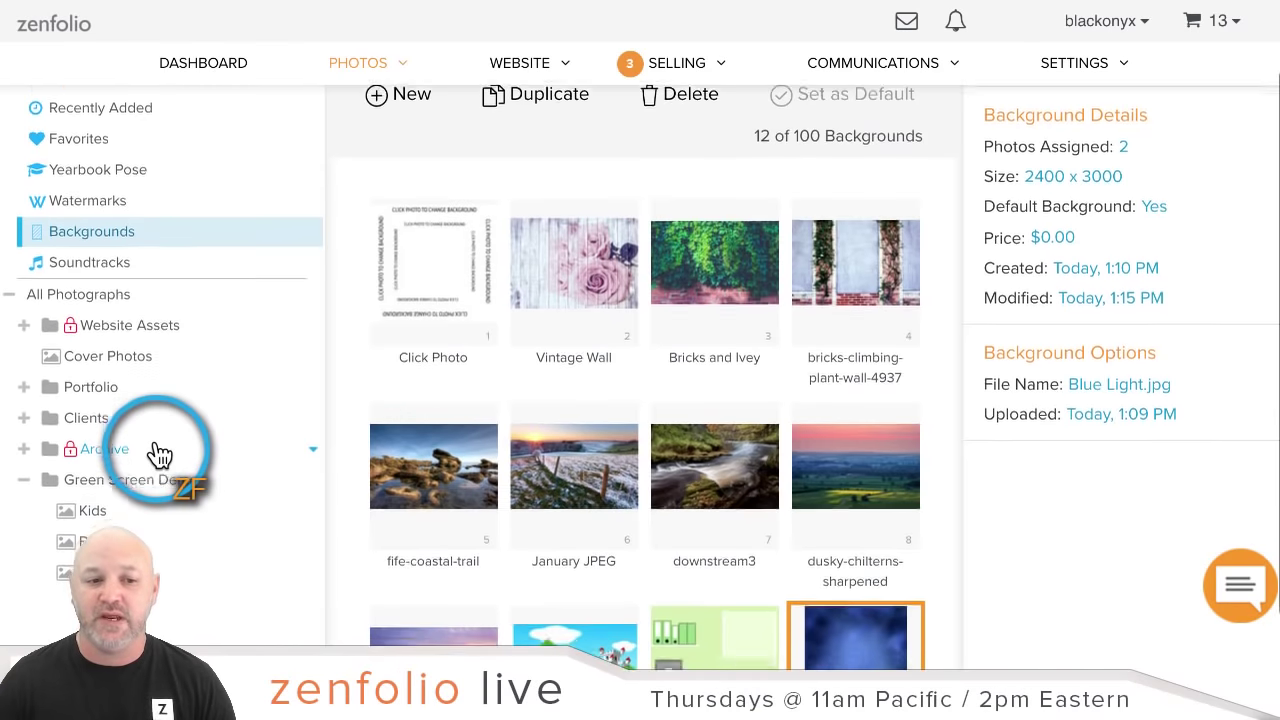
{"action": "left_click", "coordinate": [106, 450]}
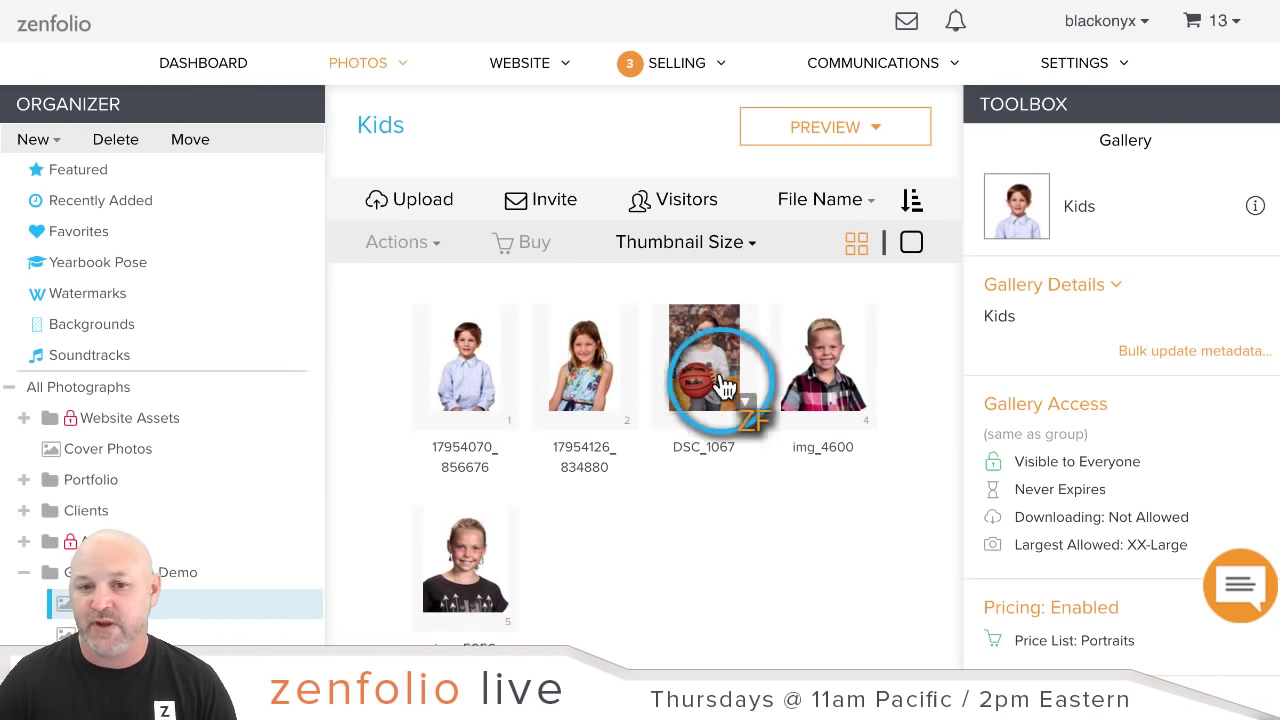
Compare the file types of the img_4600 and DSC_1067 photos in the Kids gallery
{"action": "left_click", "coordinate": [808, 358]}
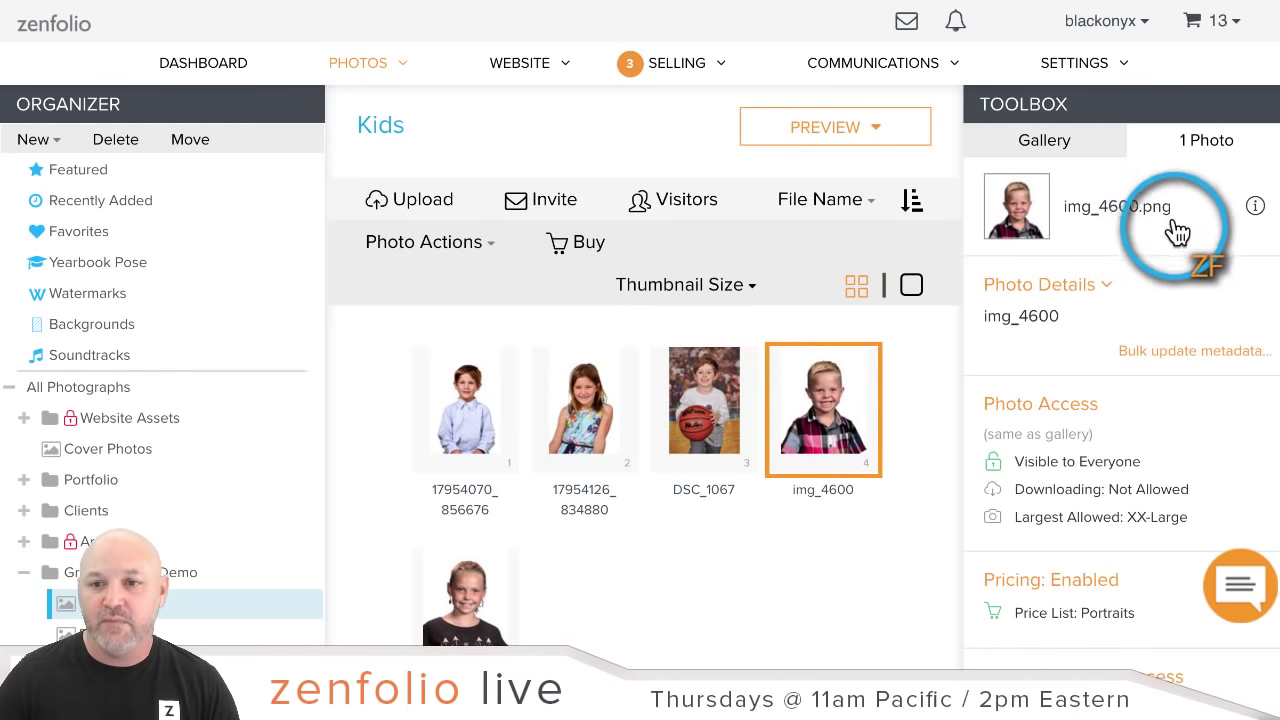
{"action": "left_click", "coordinate": [720, 393]}
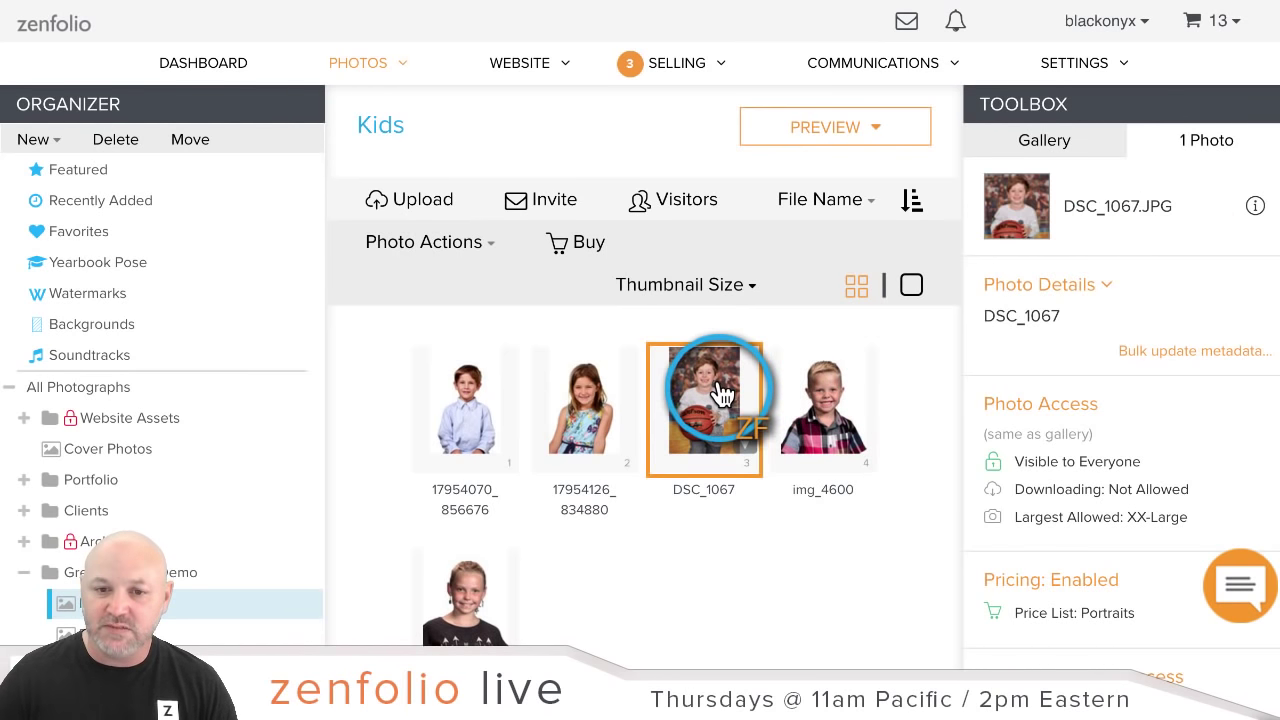
{"action": "left_click", "coordinate": [1157, 224]}
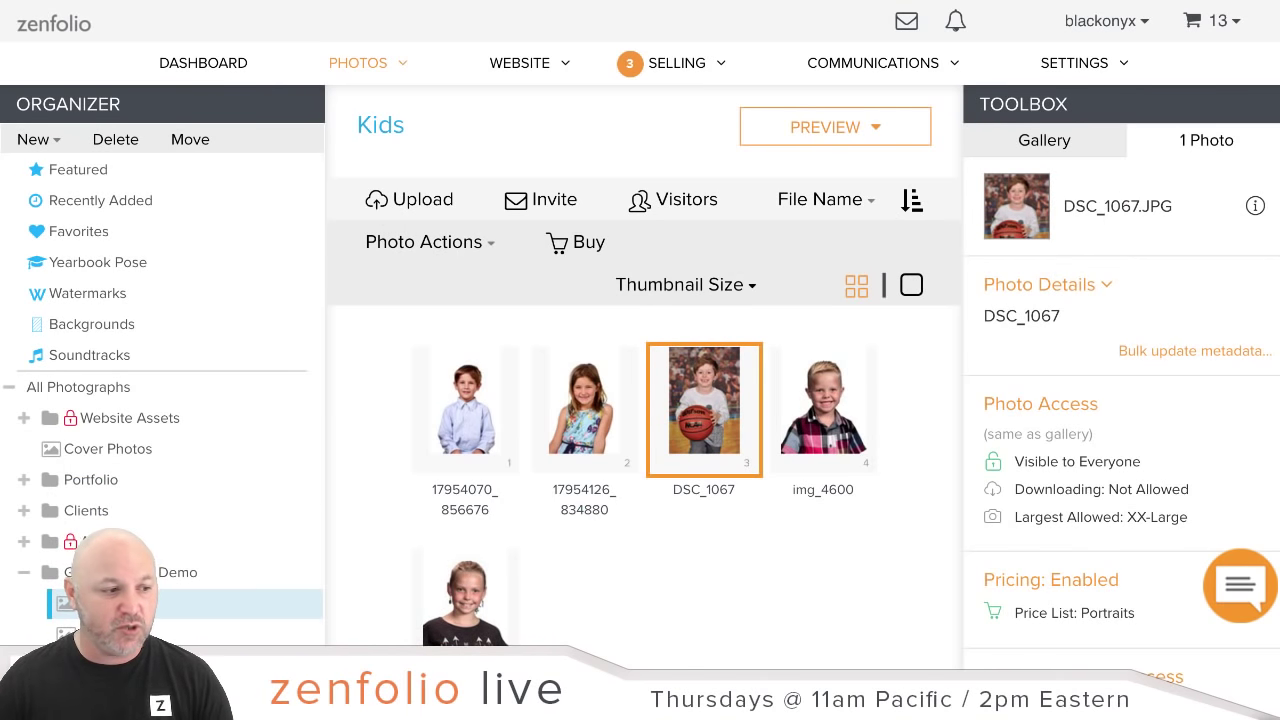
Switch to Photoshop and hide the white Color Fill 1 layer behind the boy's portrait in img_4600.png
{"action": "left_click", "coordinate": [703, 700]}
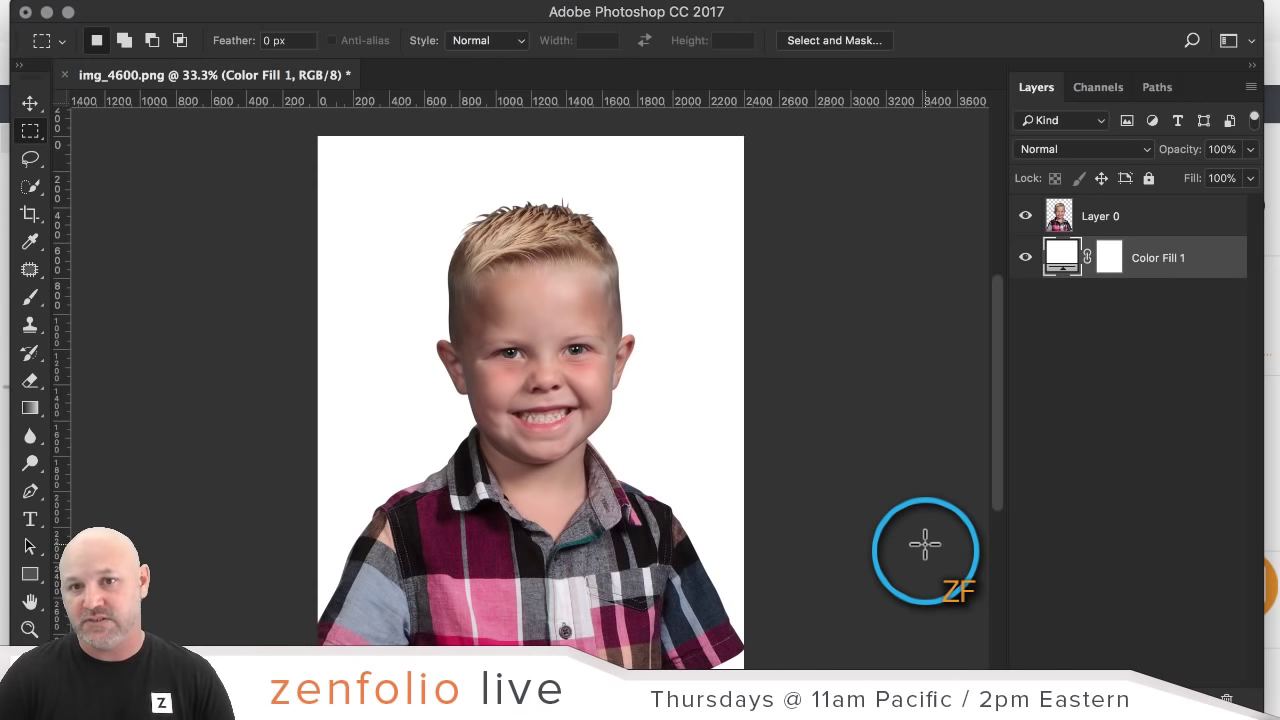
{"action": "left_click", "coordinate": [1025, 258]}
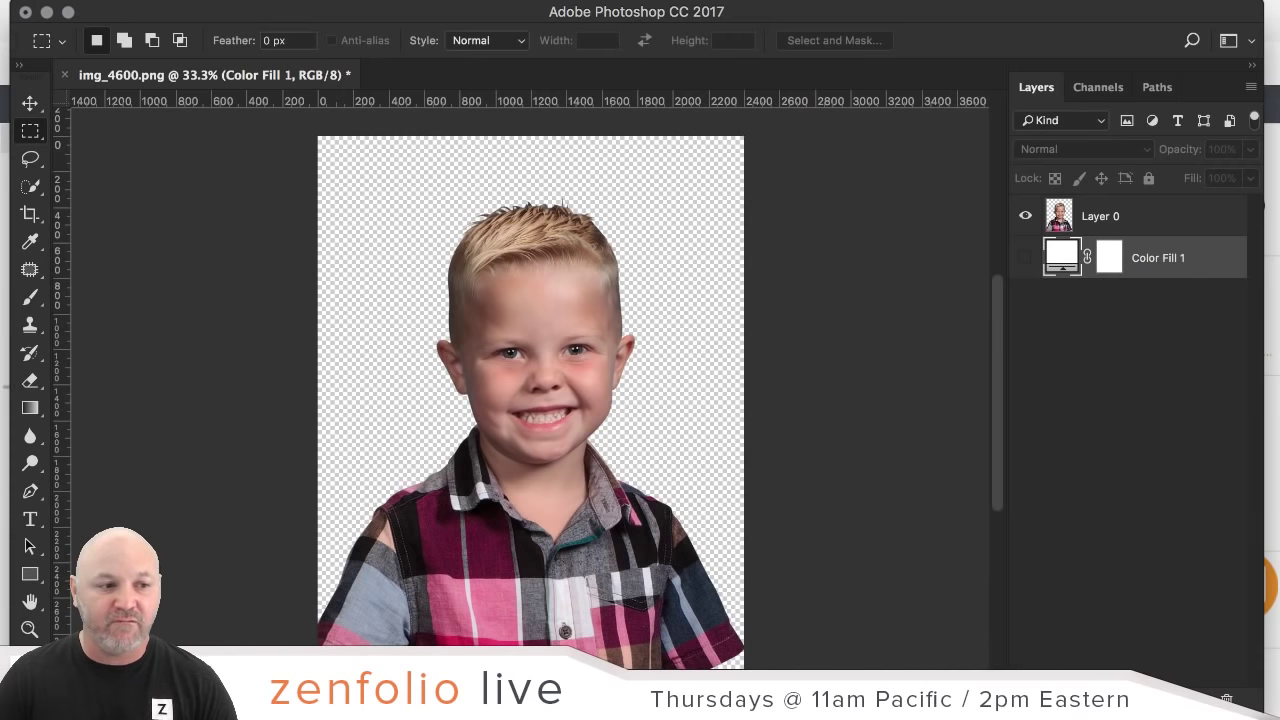
Open the Save for Web (Legacy) export for img_4600.png and fit the whole portrait in the preview
{"action": "left_click", "coordinate": [190, 2]}
{"action": "mouse_move", "coordinate": [253, 178]}
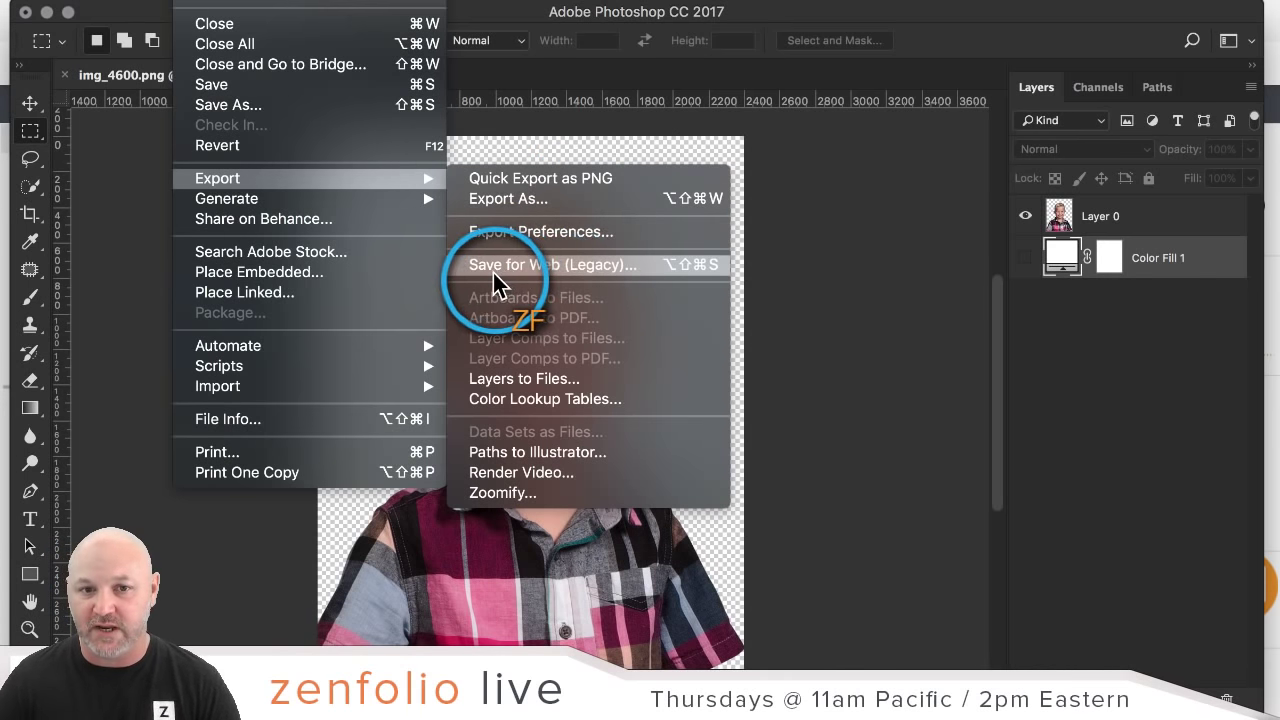
{"action": "mouse_move", "coordinate": [407, 182]}
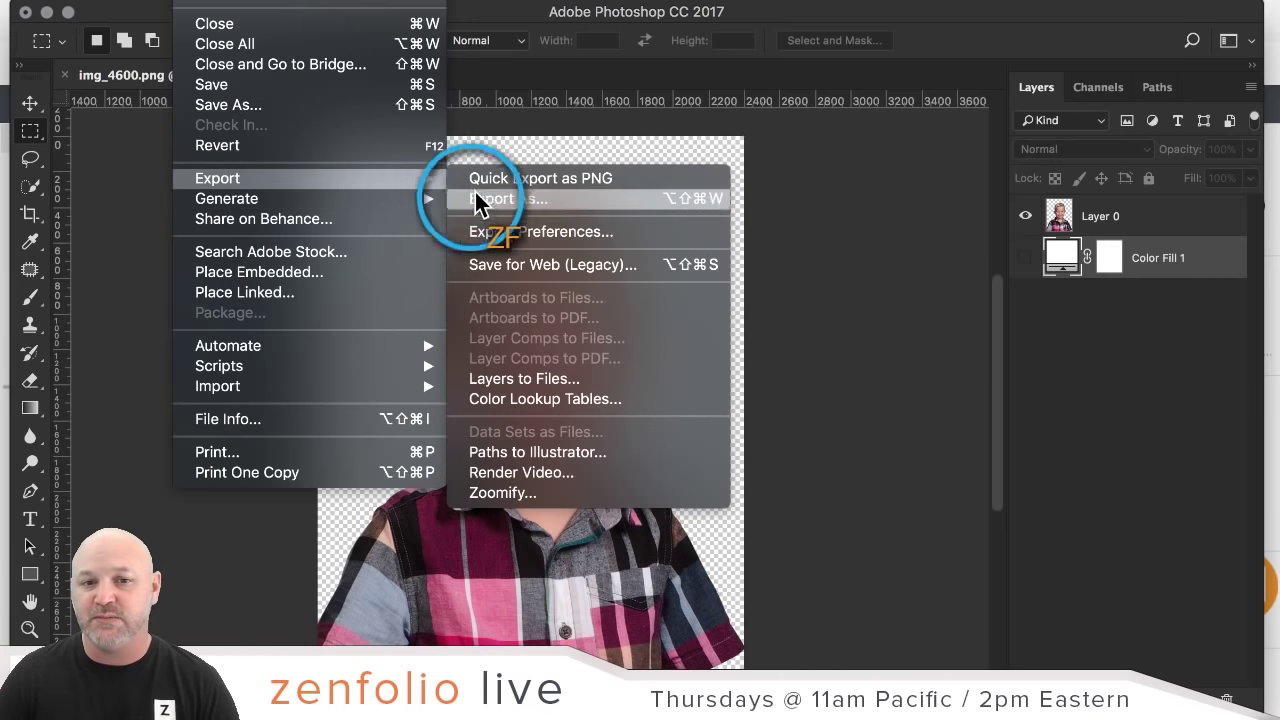
{"action": "left_click", "coordinate": [506, 267]}
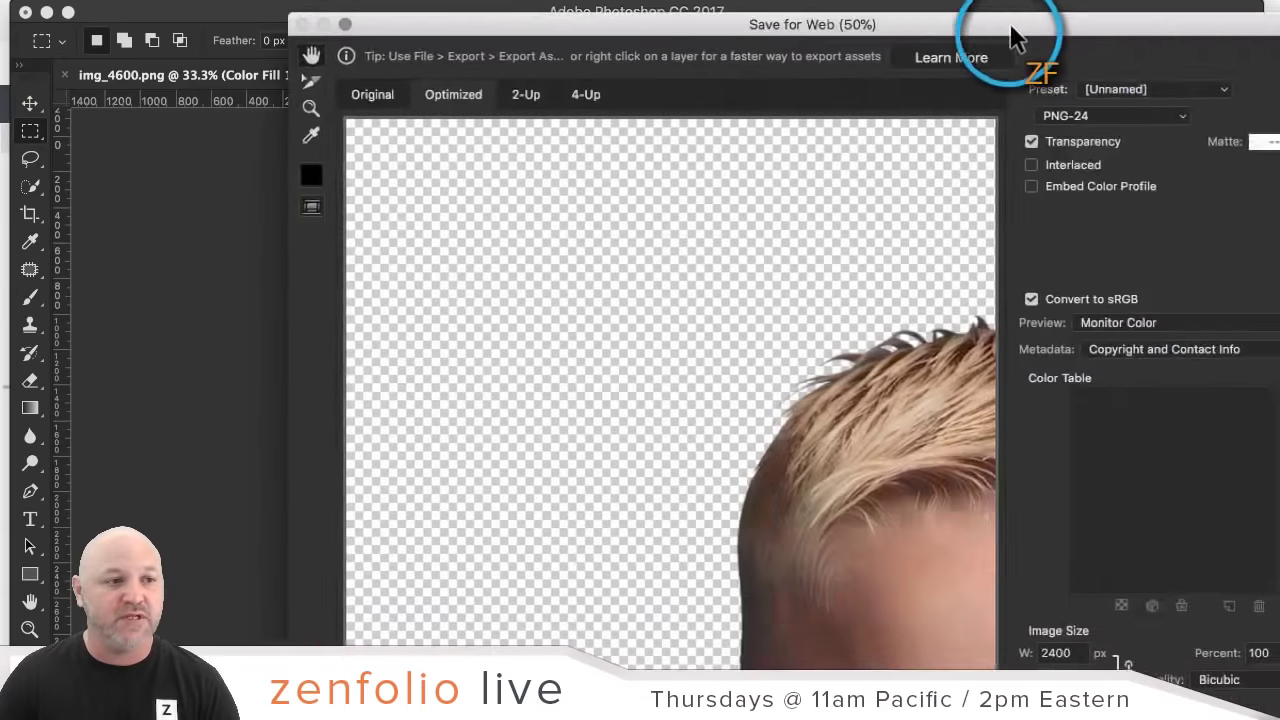
{"action": "left_click_drag", "start_coordinate": [1014, 34], "coordinate": [805, 10]}
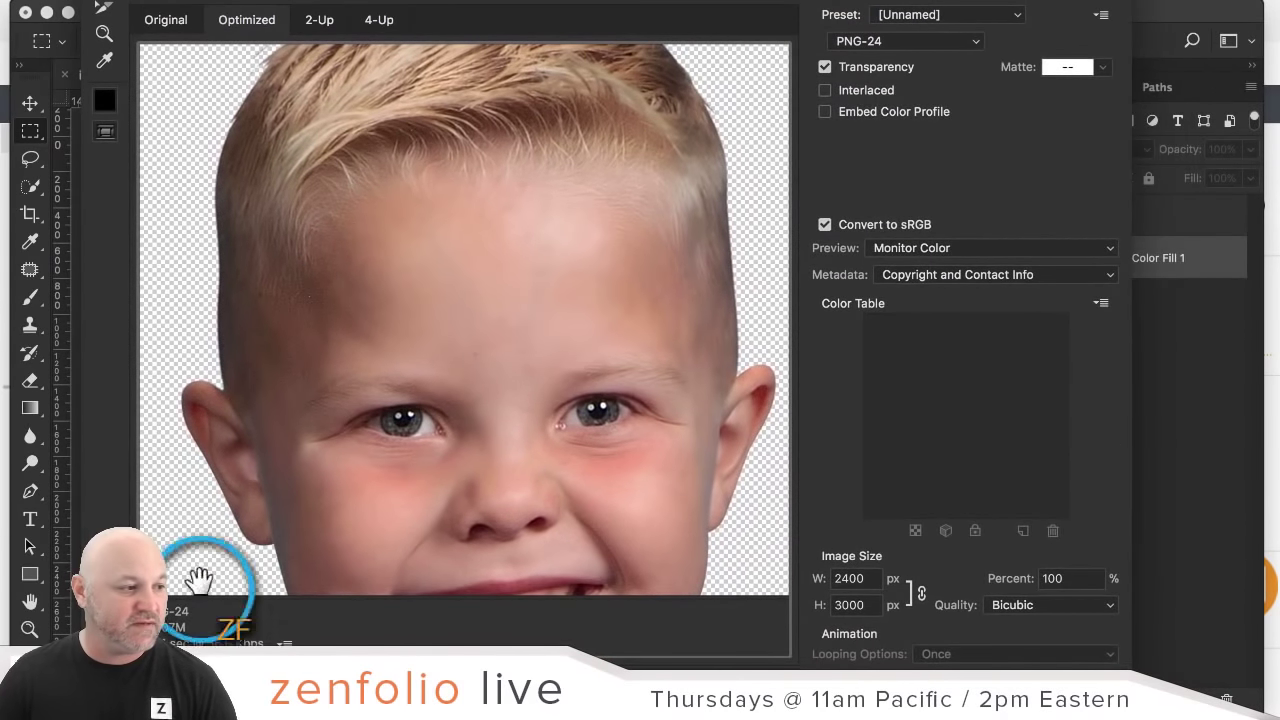
{"action": "key", "text": "super+0"}
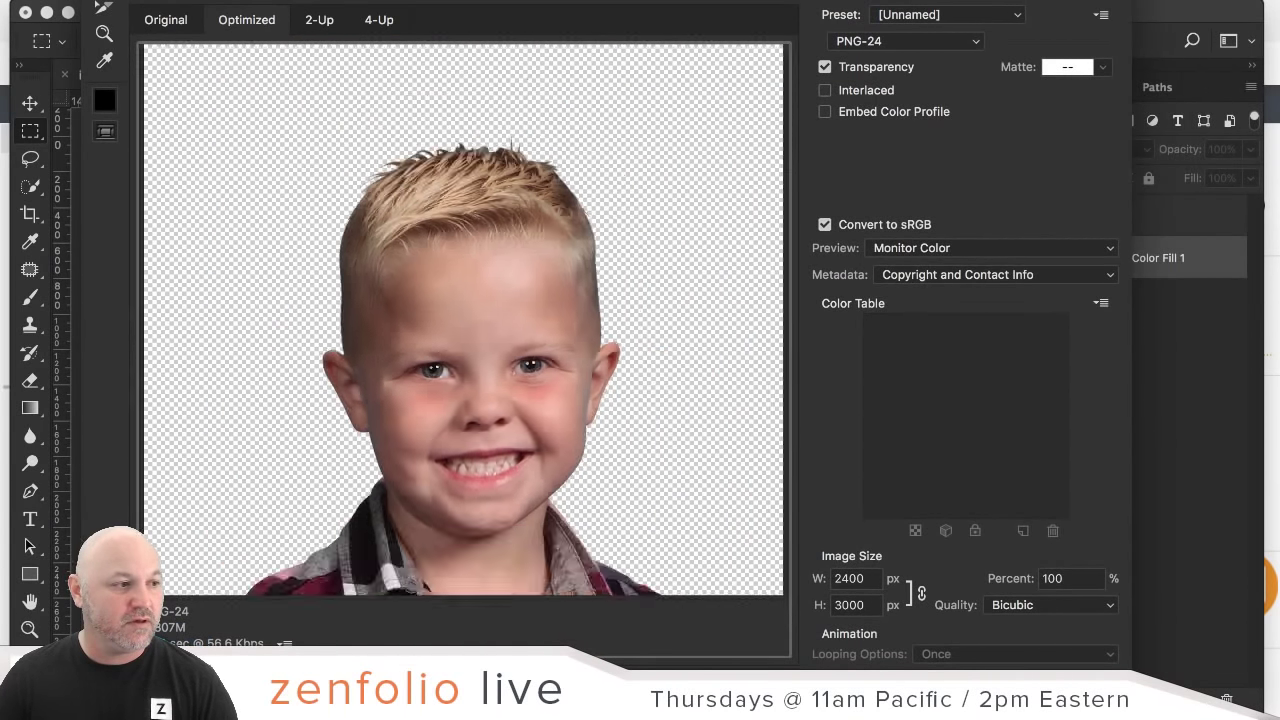
{"action": "key", "text": "super+0"}
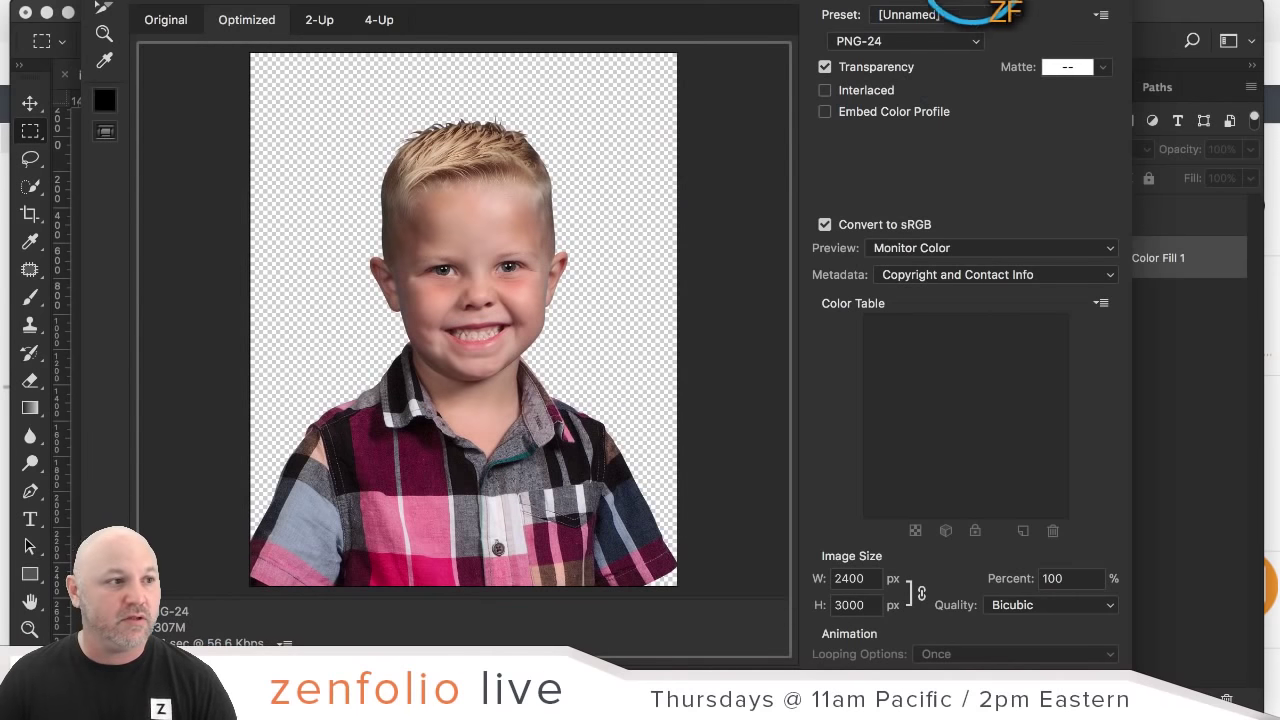
{"action": "left_click_drag", "start_coordinate": [975, 5], "coordinate": [963, 35]}
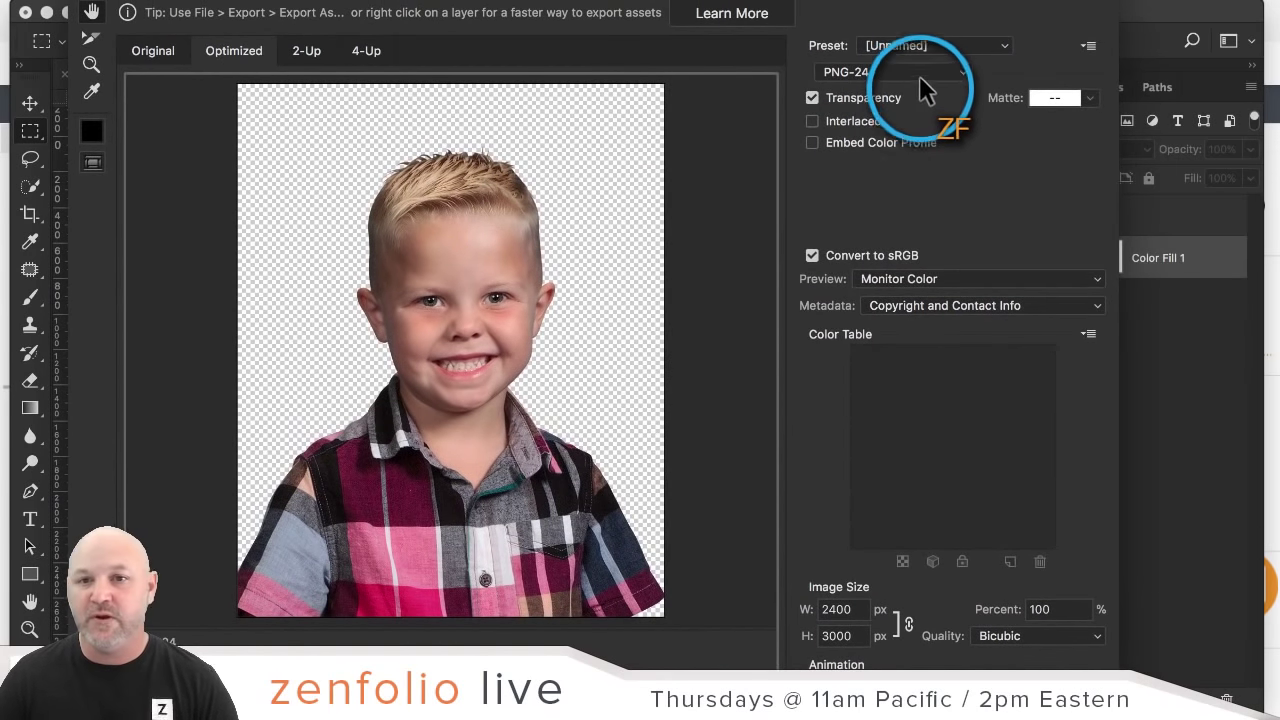
Preview the export as JPEG, set the format back to PNG-24 and cancel the export
{"action": "left_click", "coordinate": [880, 73]}
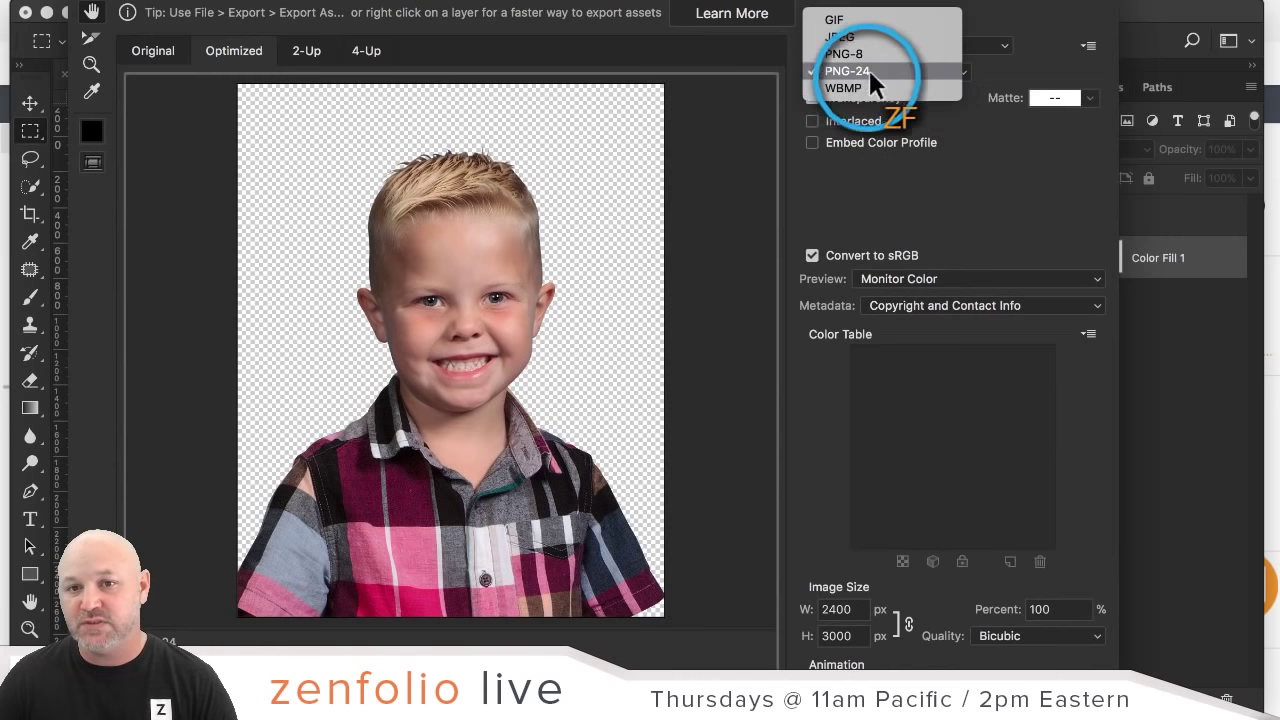
{"action": "left_click", "coordinate": [859, 31]}
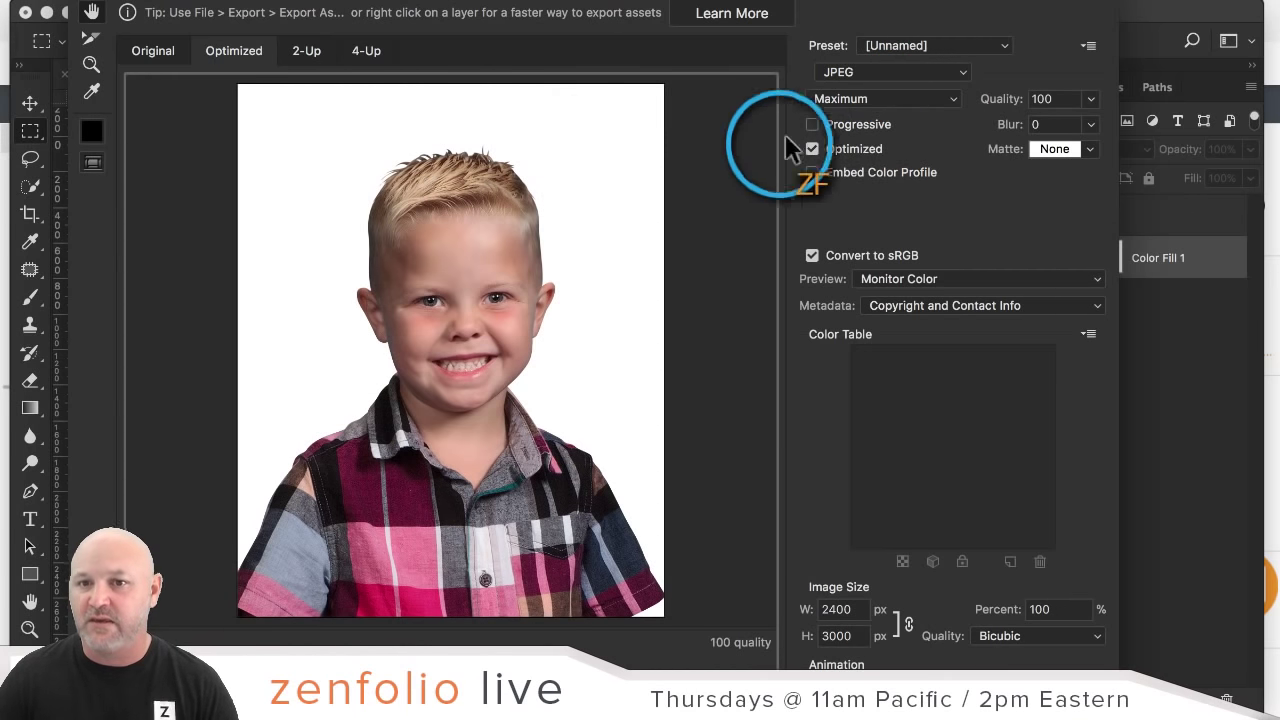
{"action": "left_click", "coordinate": [908, 70]}
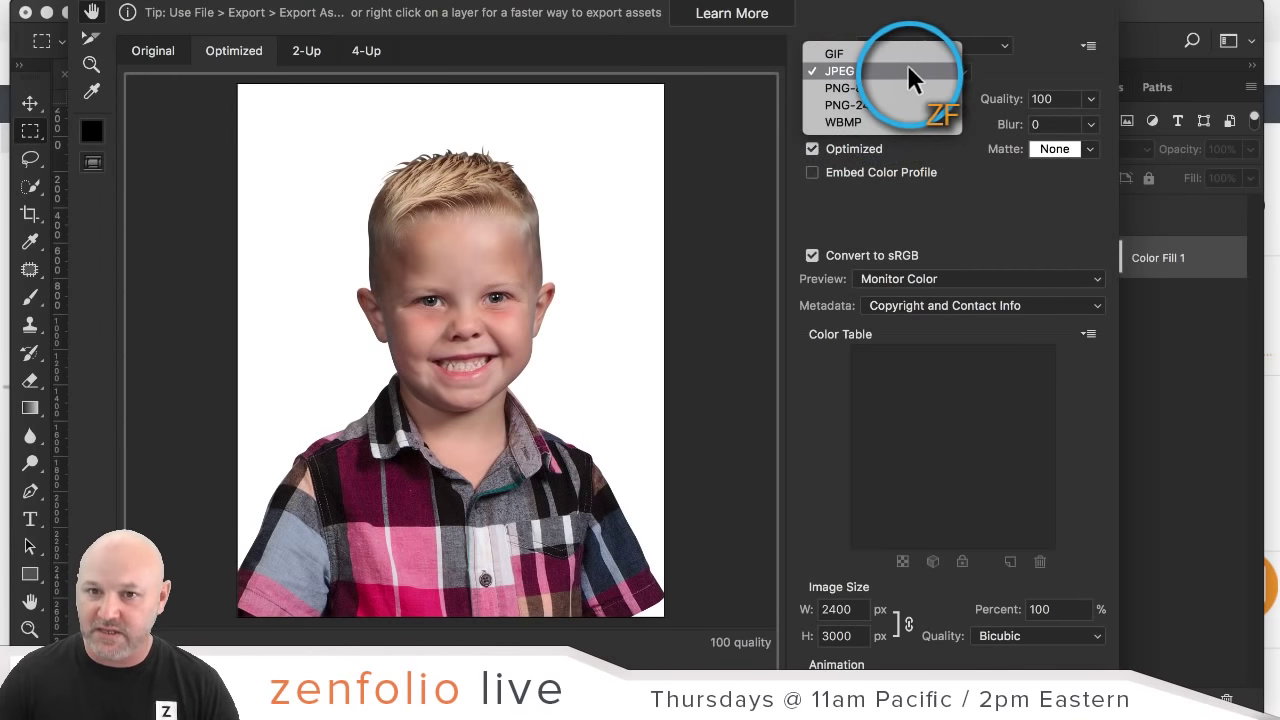
{"action": "left_click", "coordinate": [877, 105]}
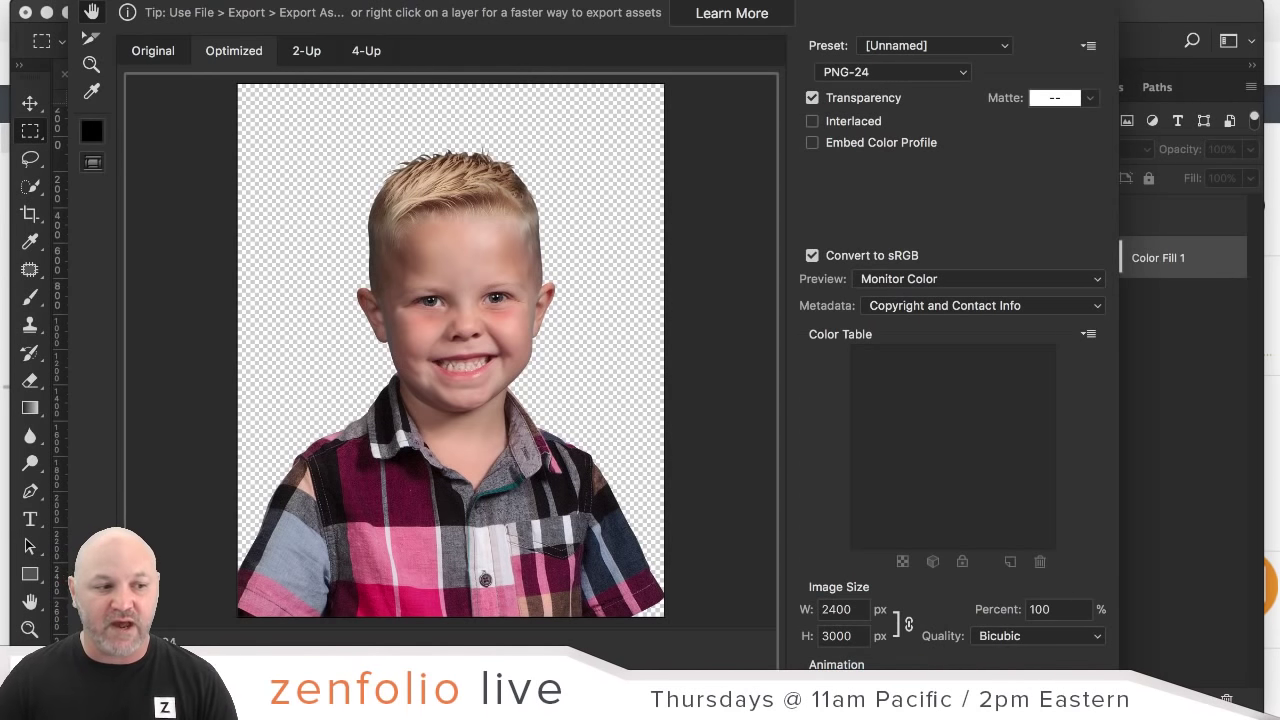
{"action": "key", "text": "Escape"}
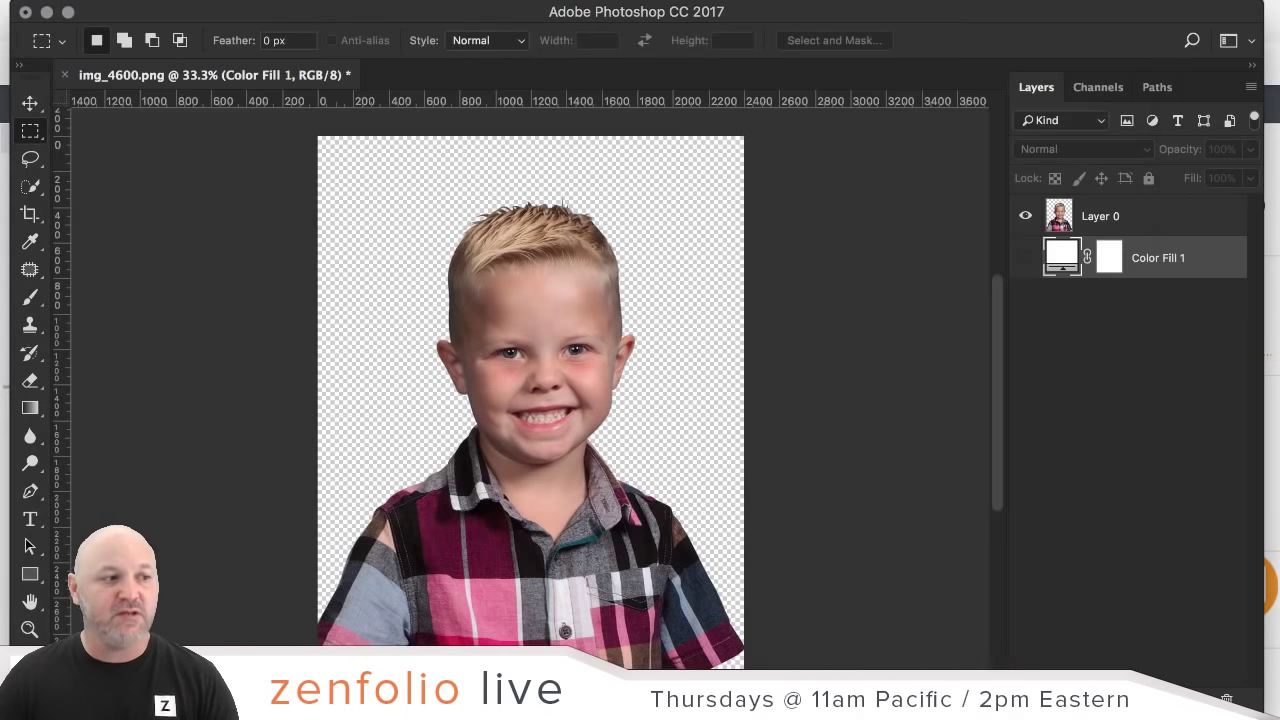
Return to Zenfolio and review the galleries listed under Green Screen Demo
{"action": "left_click", "coordinate": [47, 13]}
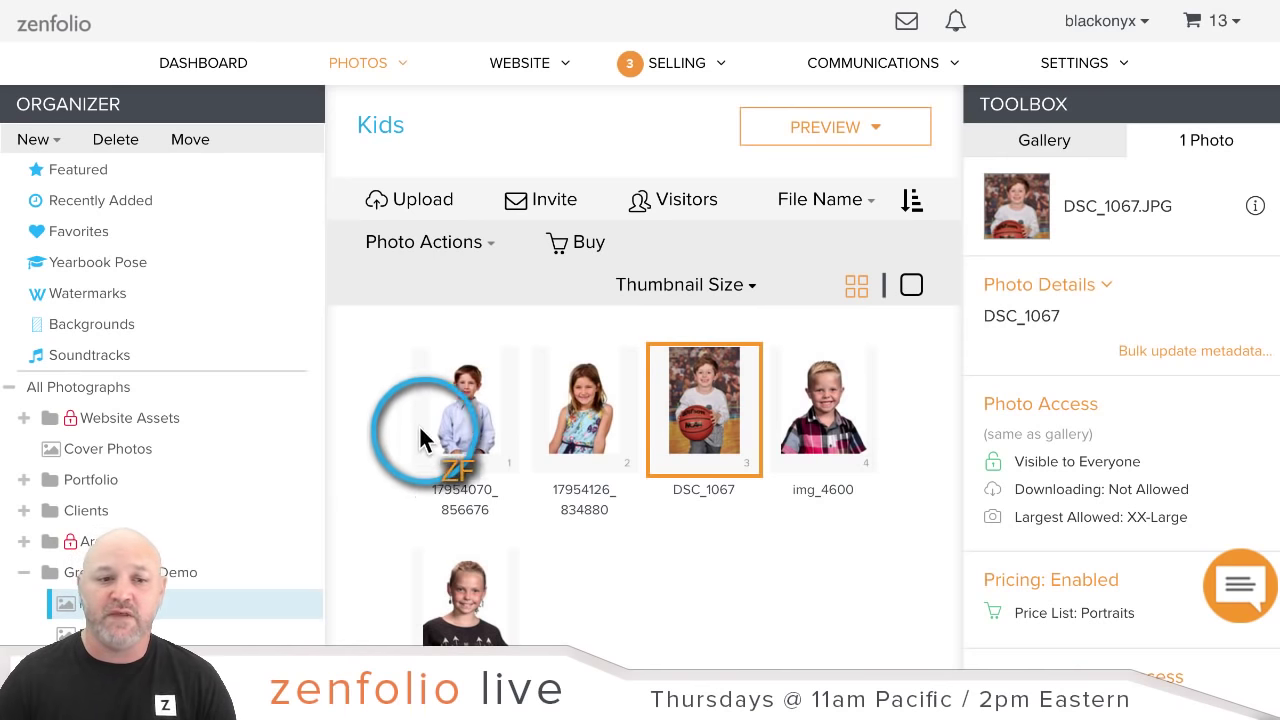
{"action": "scroll", "coordinate": [266, 437], "scroll_direction": "down", "scroll_amount": 2}
{"action": "scroll", "coordinate": [268, 426], "scroll_direction": "down", "scroll_amount": 1}
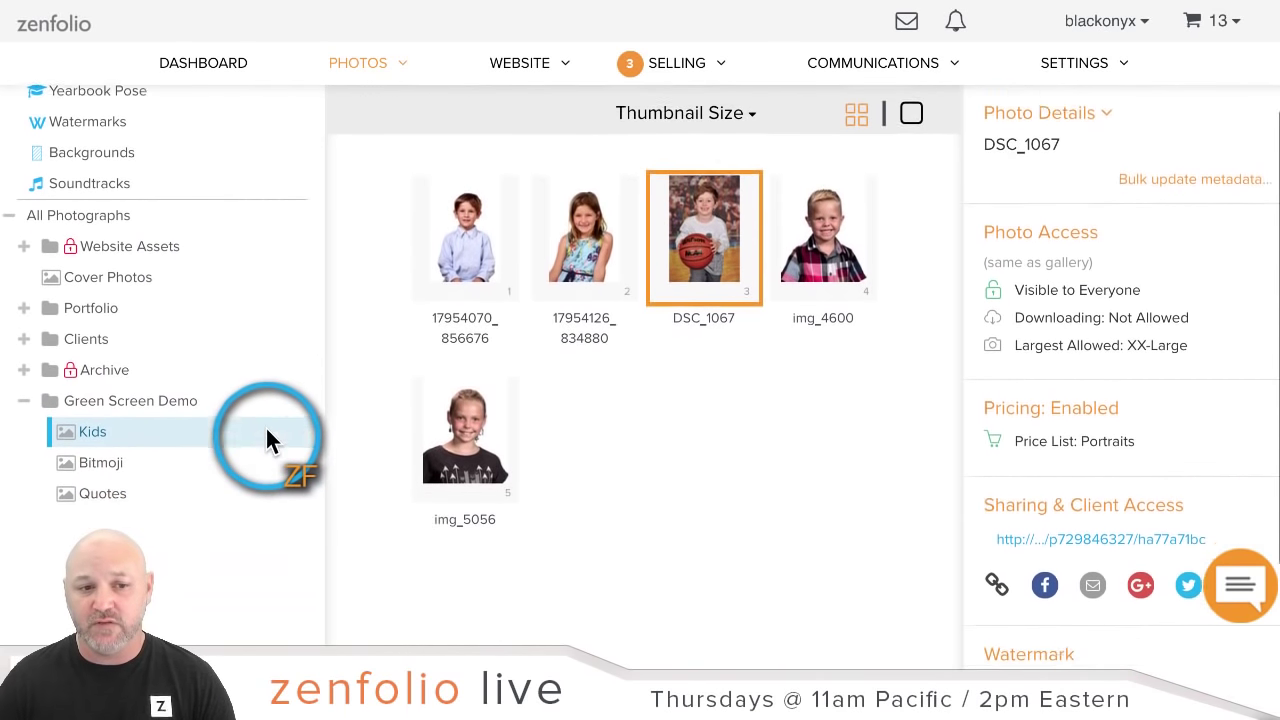
{"action": "mouse_move", "coordinate": [101, 416]}
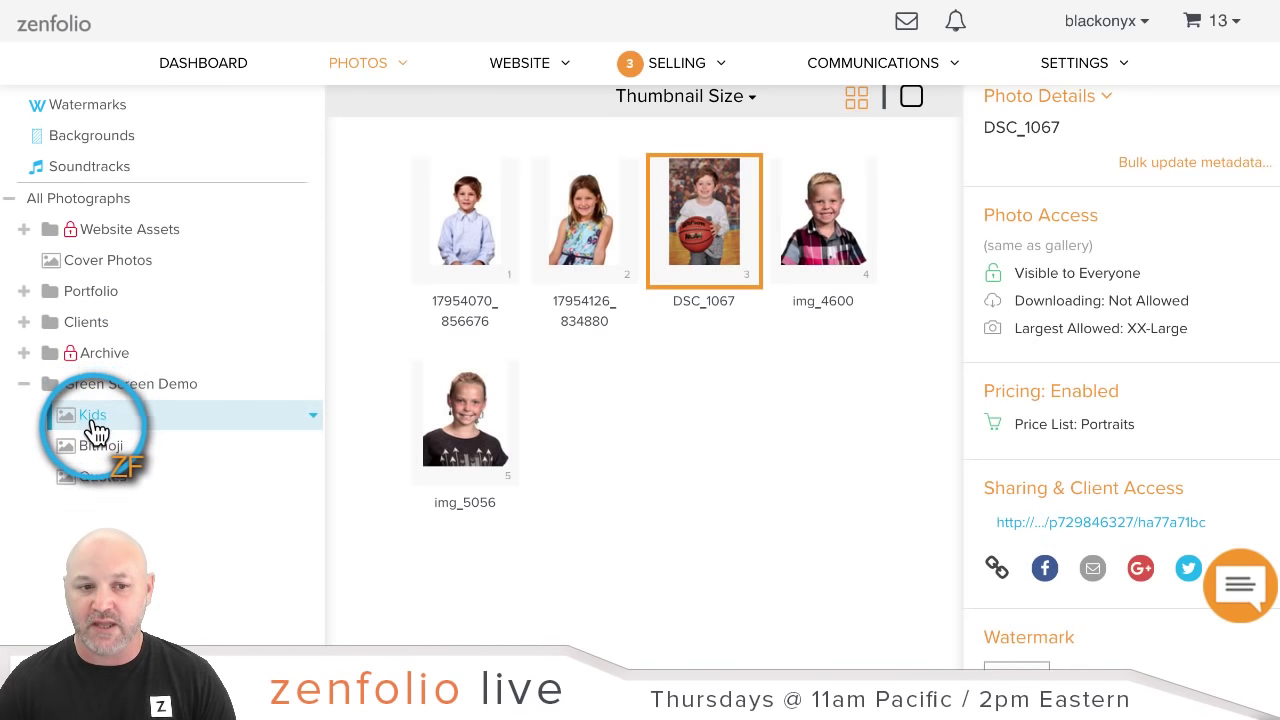
Open the Green Screen background selection for the whole Kids gallery
{"action": "scroll", "coordinate": [95, 428], "scroll_direction": "up", "scroll_amount": 1}
{"action": "scroll", "coordinate": [97, 430], "scroll_direction": "up", "scroll_amount": 1}
{"action": "scroll", "coordinate": [1086, 191], "scroll_direction": "up", "scroll_amount": 1}
{"action": "left_click", "coordinate": [1073, 150]}
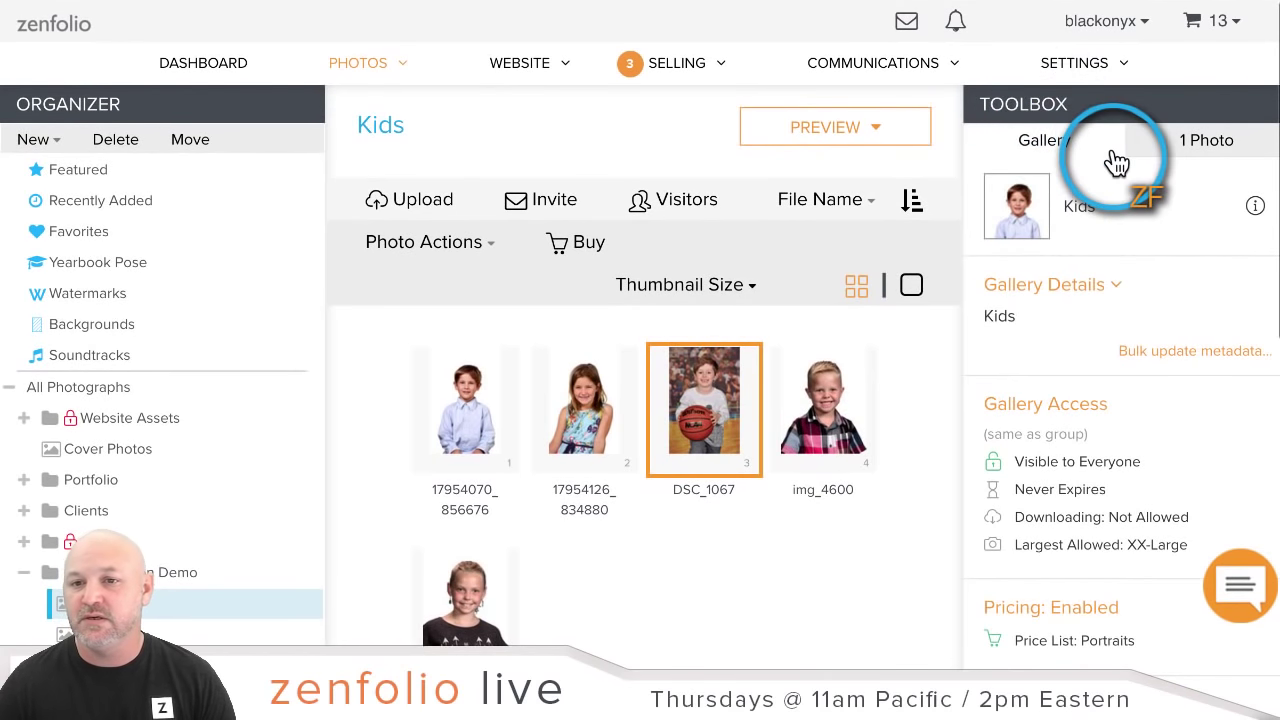
{"action": "scroll", "coordinate": [1111, 160], "scroll_direction": "down", "scroll_amount": 2}
{"action": "scroll", "coordinate": [1117, 162], "scroll_direction": "down", "scroll_amount": 7}
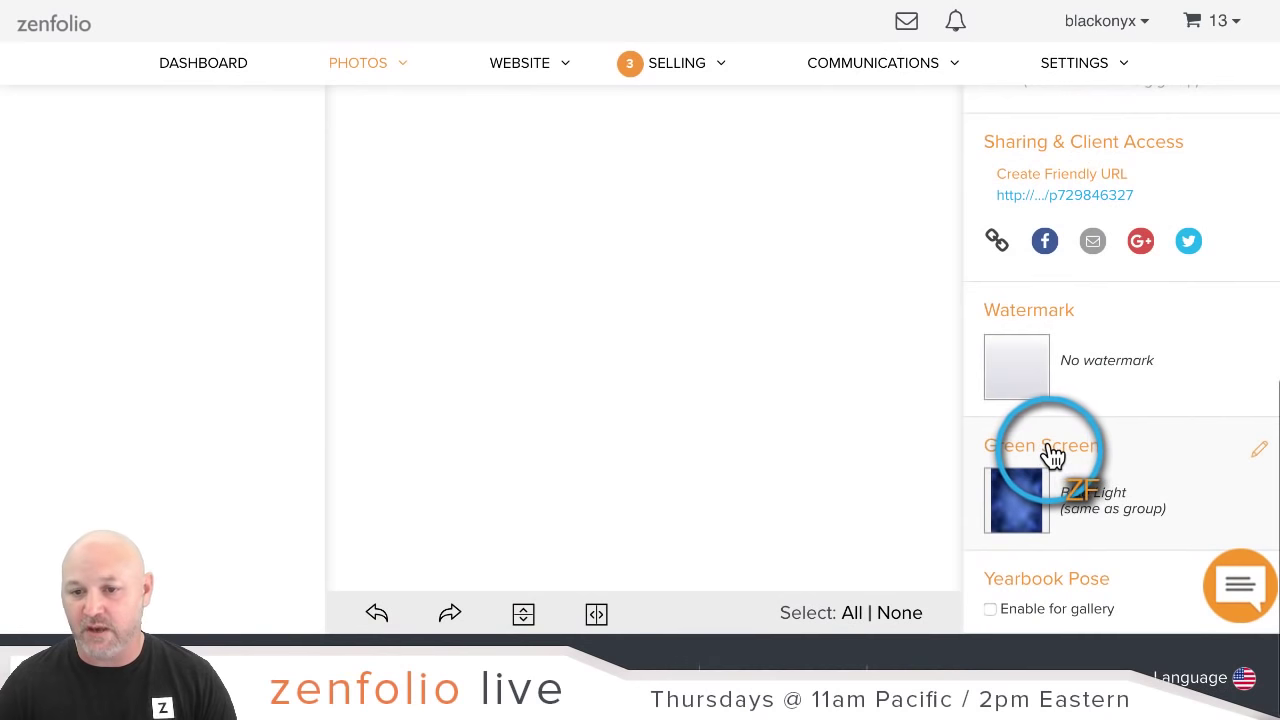
{"action": "left_click", "coordinate": [1050, 455]}
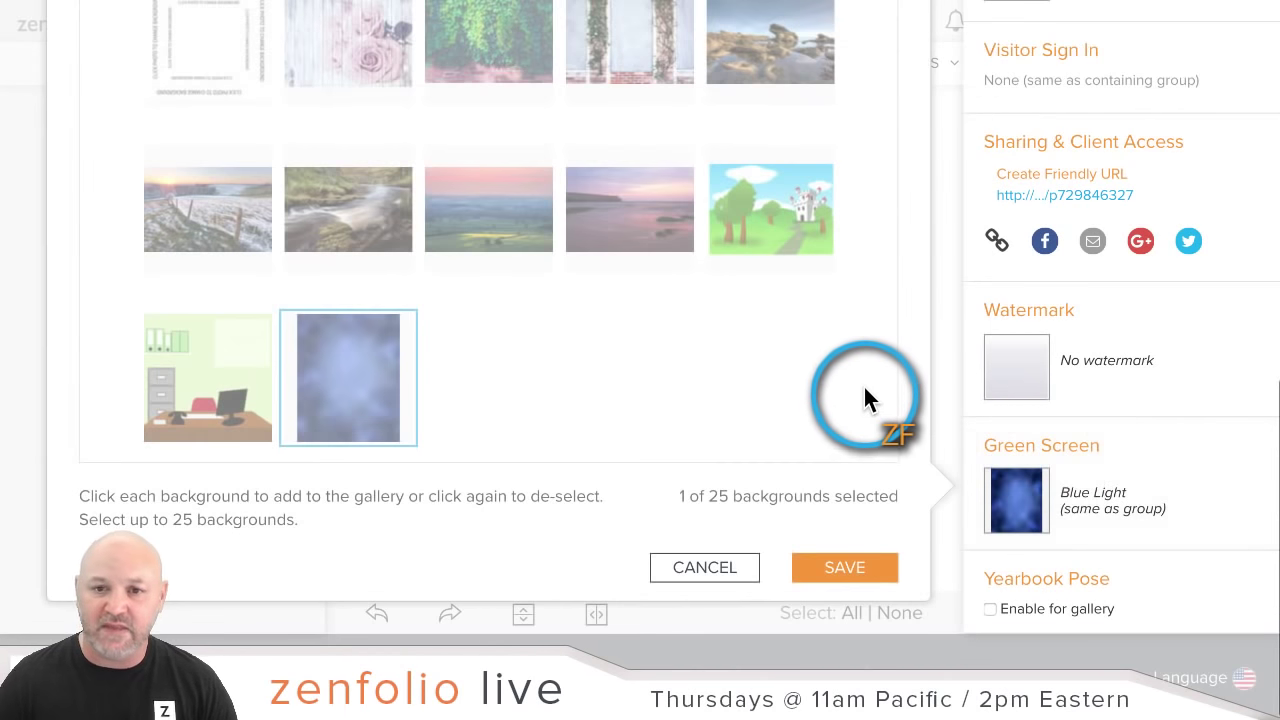
Turn off Same as Containing Group for the Kids gallery's background settings
{"action": "scroll", "coordinate": [864, 384], "scroll_direction": "up", "scroll_amount": 2}
{"action": "scroll", "coordinate": [866, 390], "scroll_direction": "up", "scroll_amount": 1}
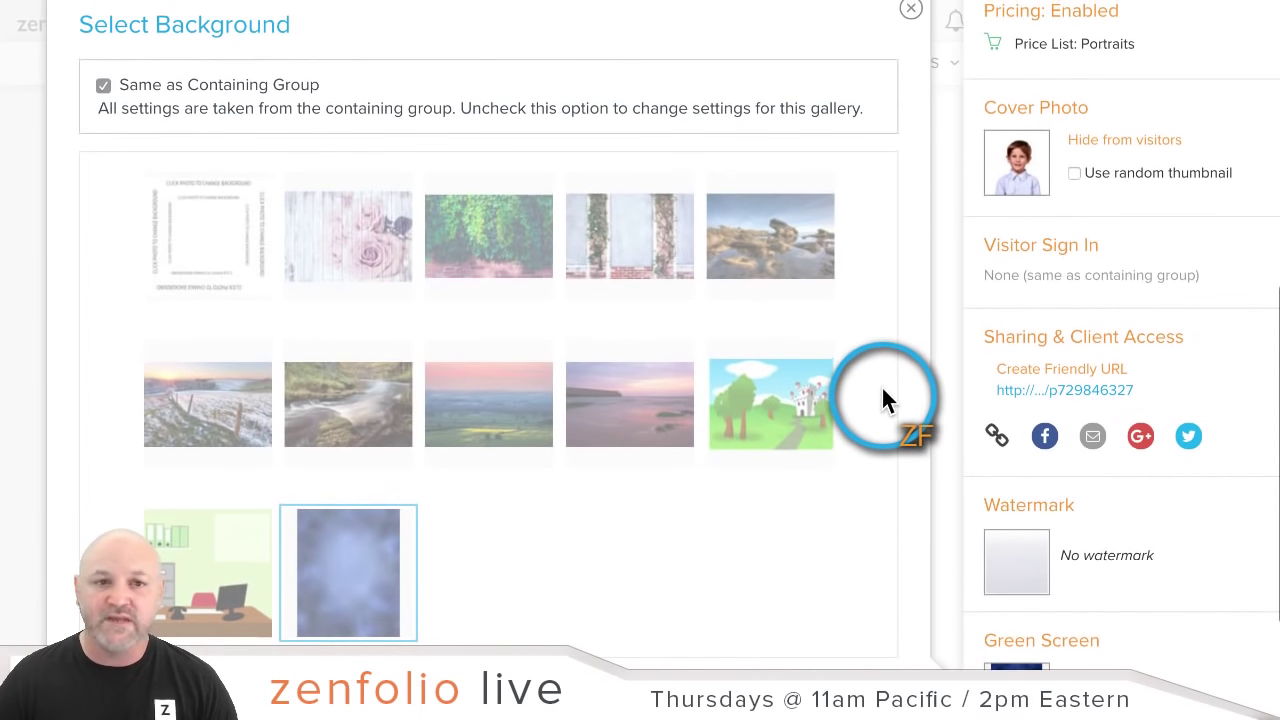
{"action": "scroll", "coordinate": [884, 386], "scroll_direction": "up", "scroll_amount": 1}
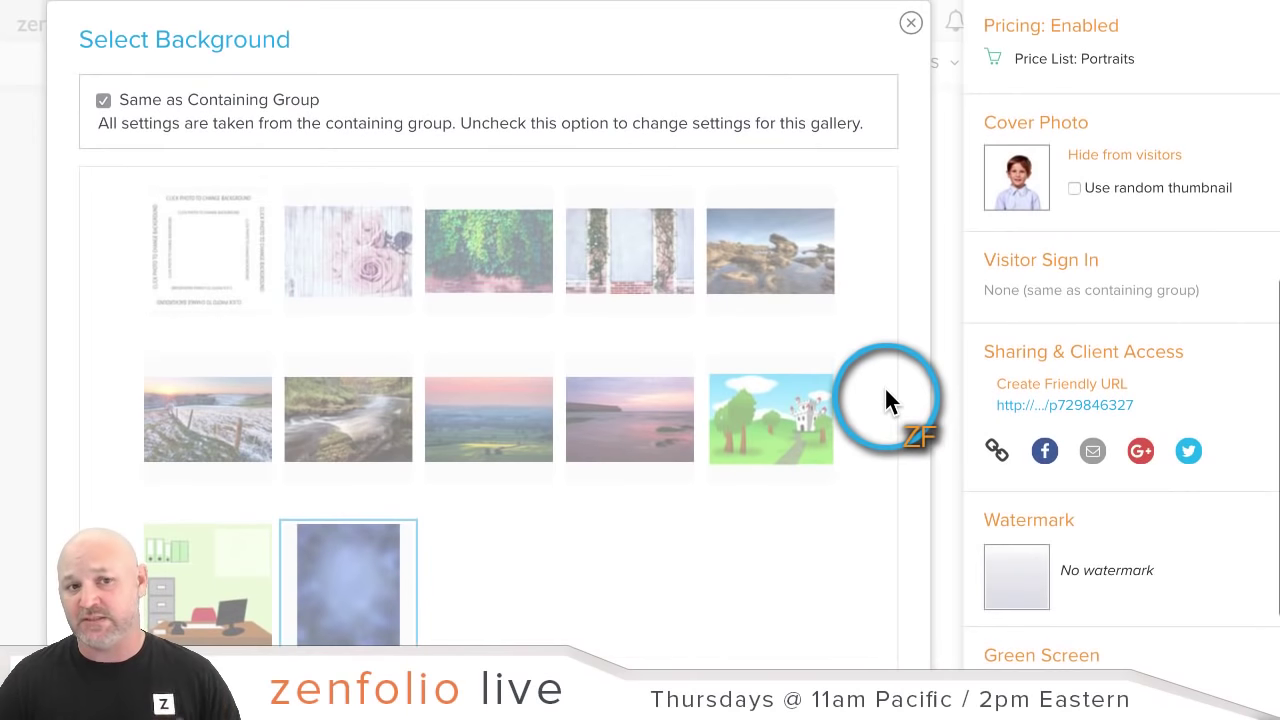
{"action": "scroll", "coordinate": [891, 387], "scroll_direction": "up", "scroll_amount": 1}
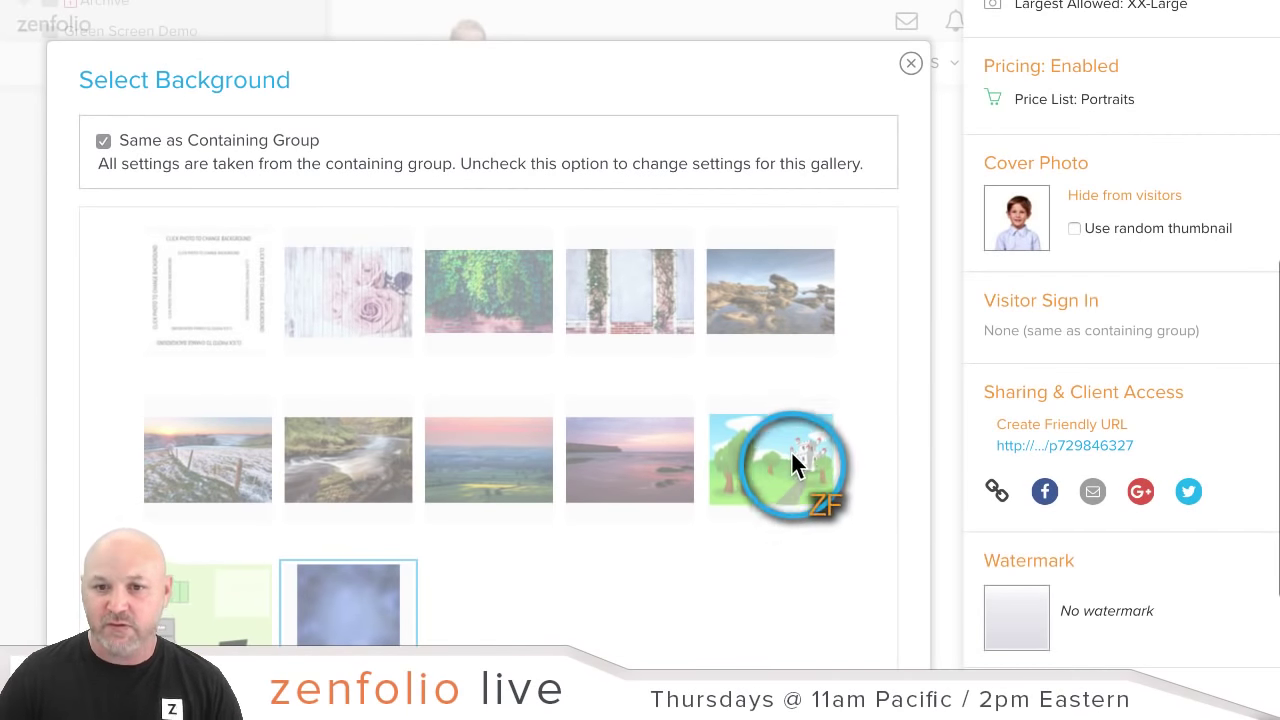
{"action": "scroll", "coordinate": [943, 406], "scroll_direction": "down", "scroll_amount": 1}
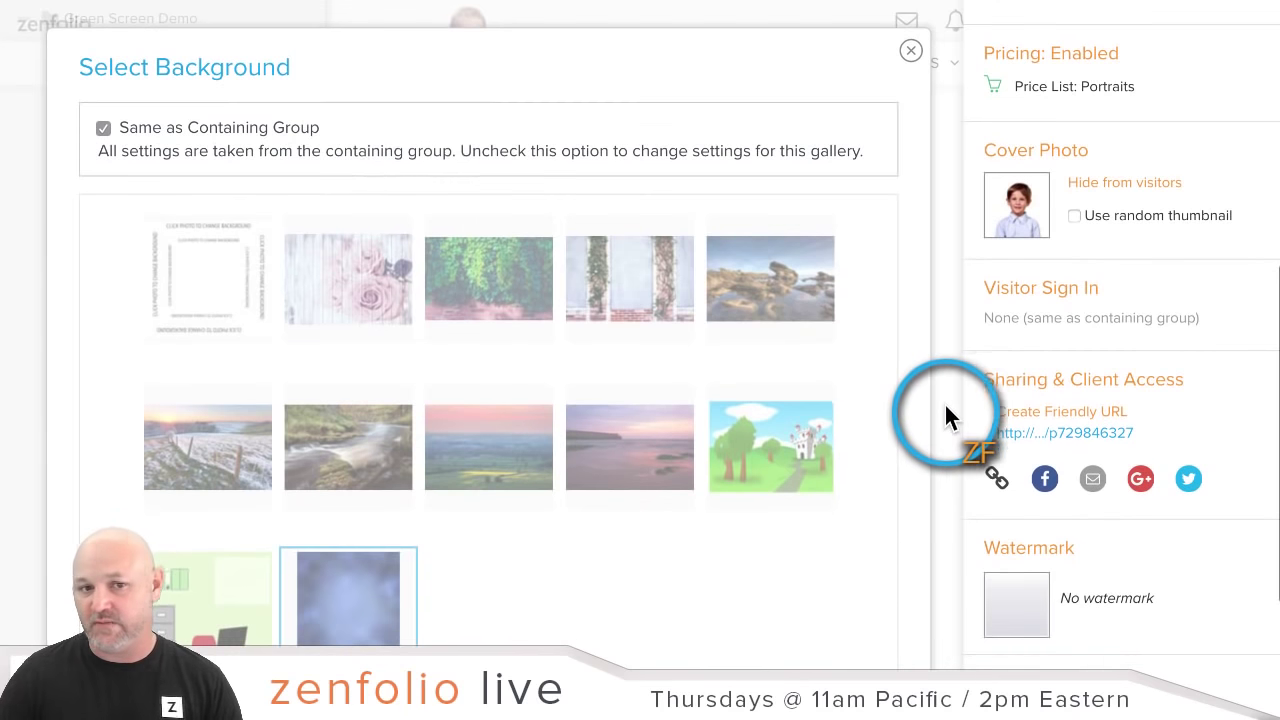
{"action": "left_click", "coordinate": [102, 132]}
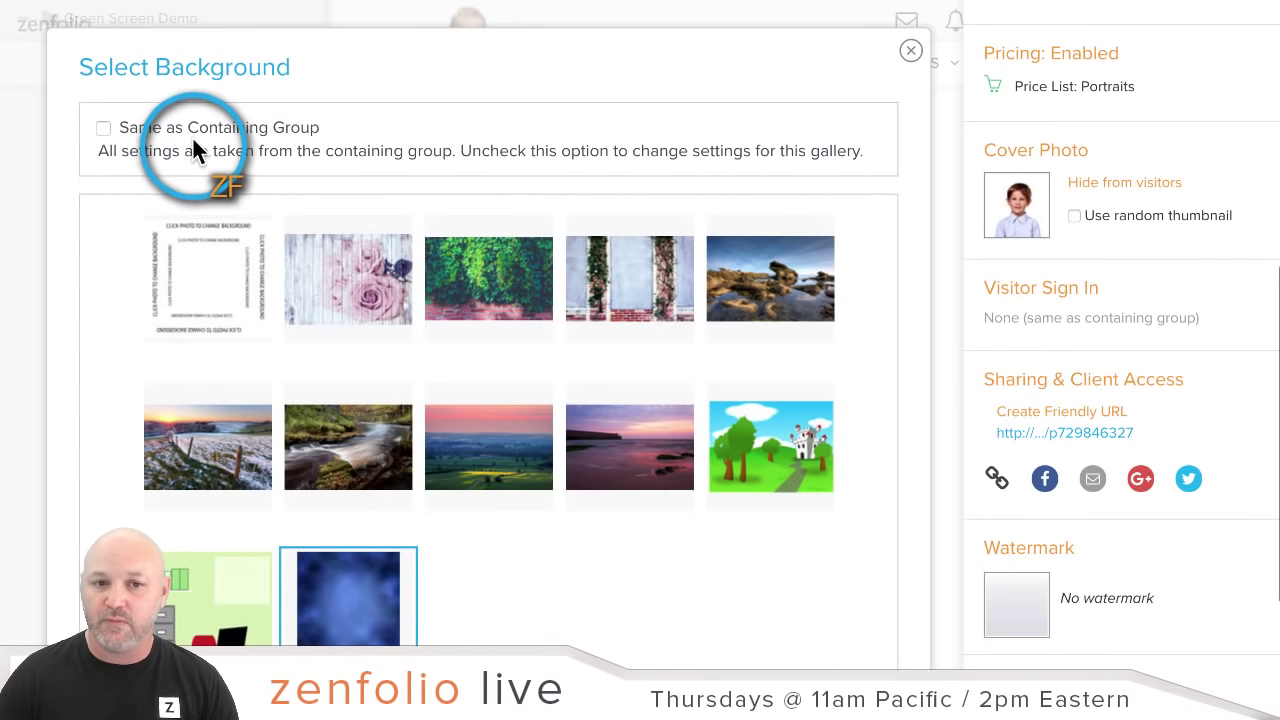
Select the Vintage Wall, Bricks and Ivey and bricks-climbing-plant-wall-4937 backgrounds, deselect Blue Light, and proceed to choosing the default background
{"action": "scroll", "coordinate": [431, 145], "scroll_direction": "down", "scroll_amount": 2}
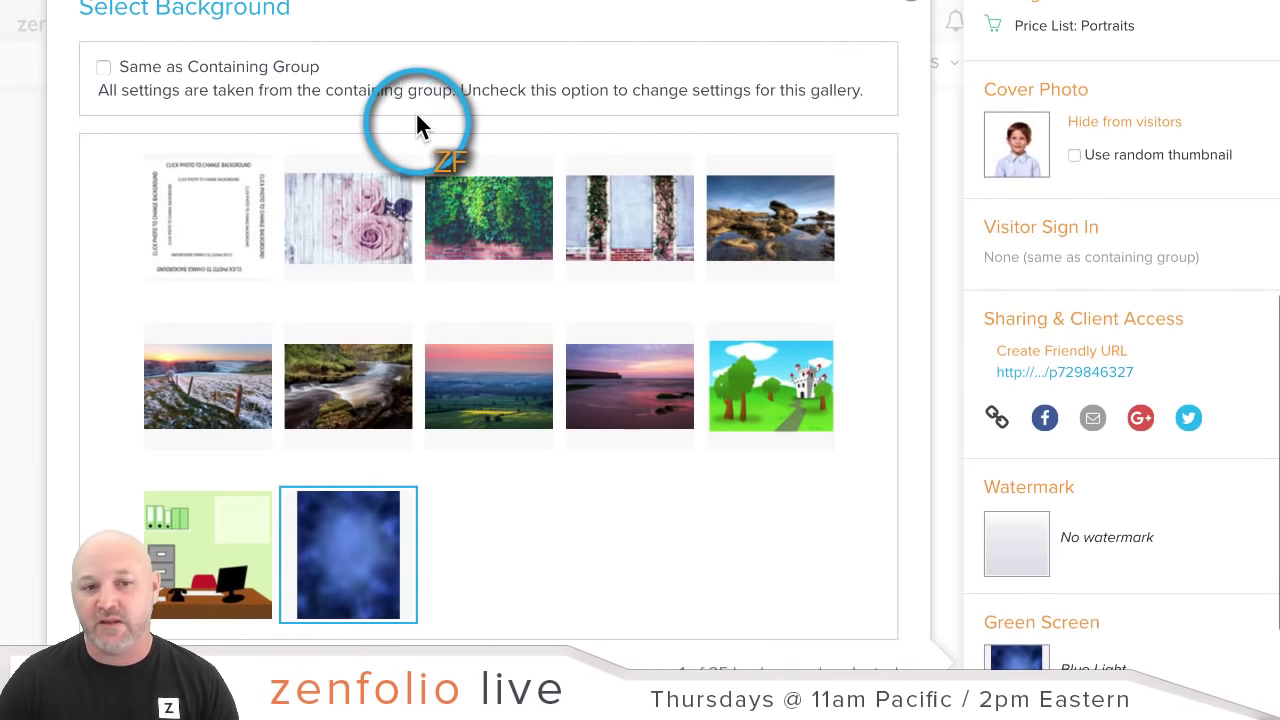
{"action": "left_click", "coordinate": [355, 222]}
{"action": "left_click", "coordinate": [493, 222]}
{"action": "left_click", "coordinate": [606, 232]}
{"action": "left_click", "coordinate": [632, 378]}
{"action": "left_click", "coordinate": [378, 557]}
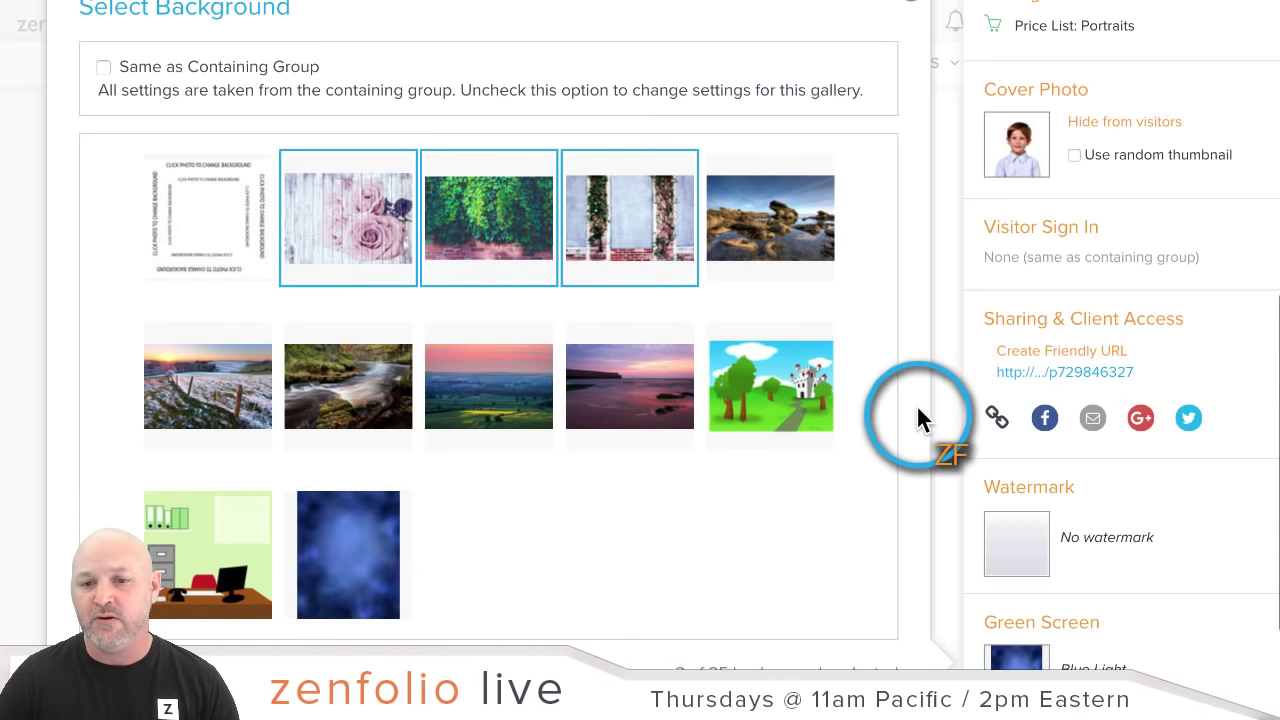
{"action": "scroll", "coordinate": [915, 410], "scroll_direction": "down", "scroll_amount": 2}
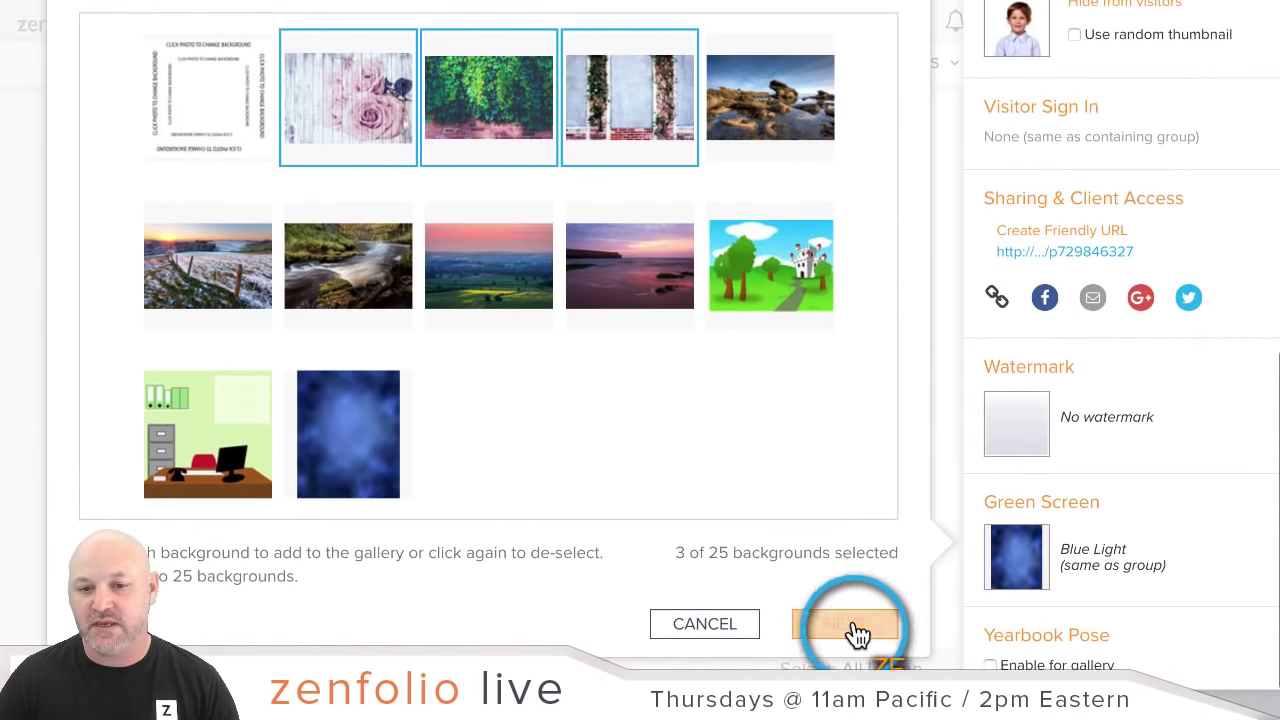
{"action": "left_click", "coordinate": [848, 623]}
{"action": "scroll", "coordinate": [865, 443], "scroll_direction": "up", "scroll_amount": 2}
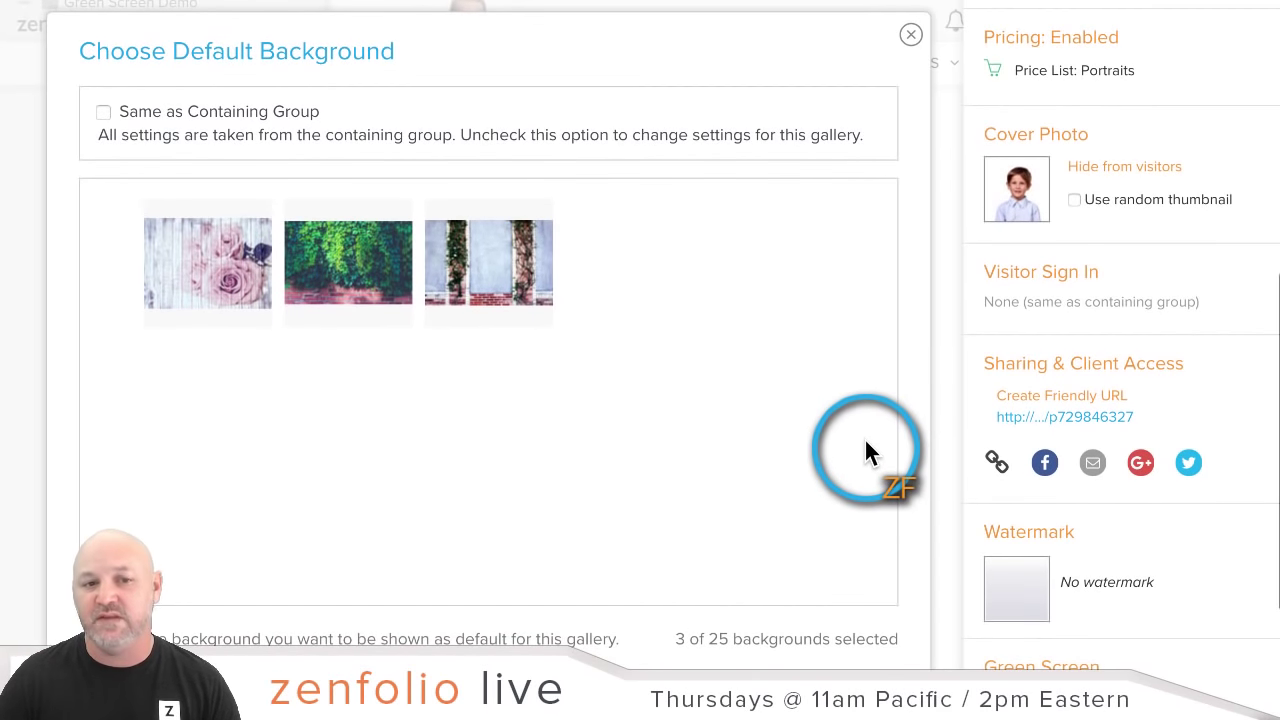
Cancel the unsaved default background choice for the Kids gallery
{"action": "scroll", "coordinate": [864, 440], "scroll_direction": "down", "scroll_amount": 2}
{"action": "scroll", "coordinate": [752, 500], "scroll_direction": "up", "scroll_amount": 1}
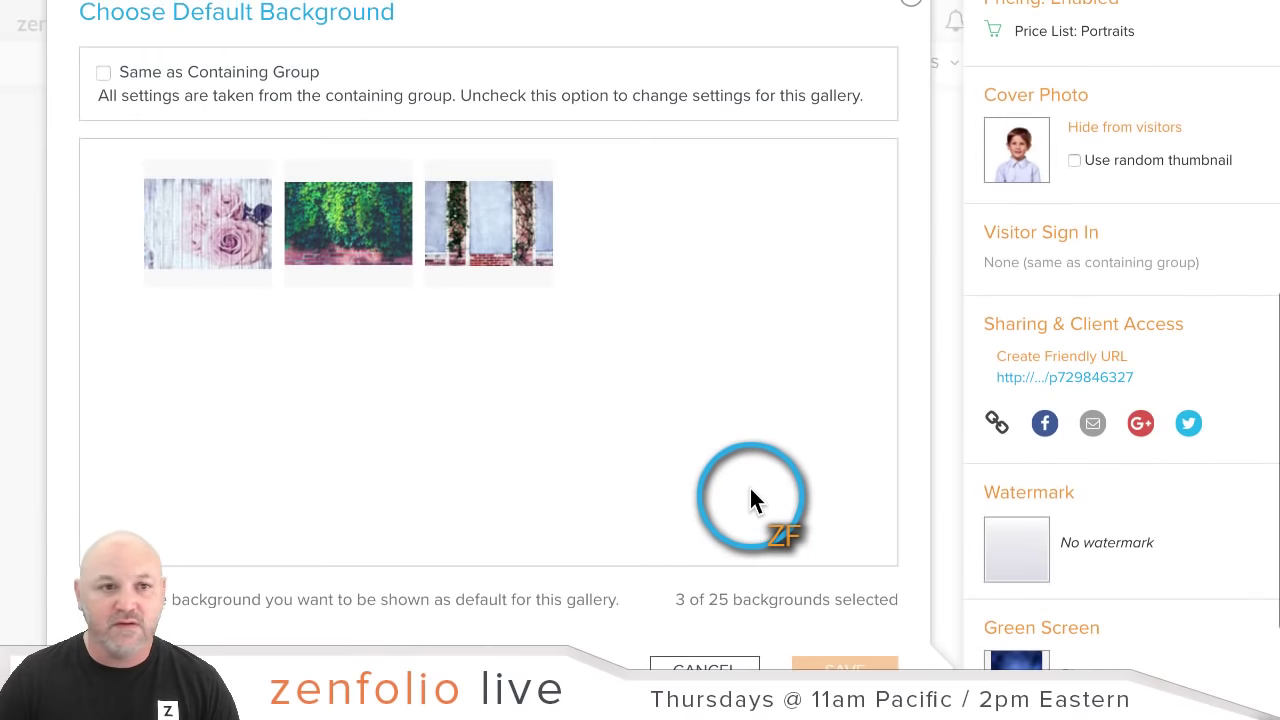
{"action": "left_click", "coordinate": [728, 662]}
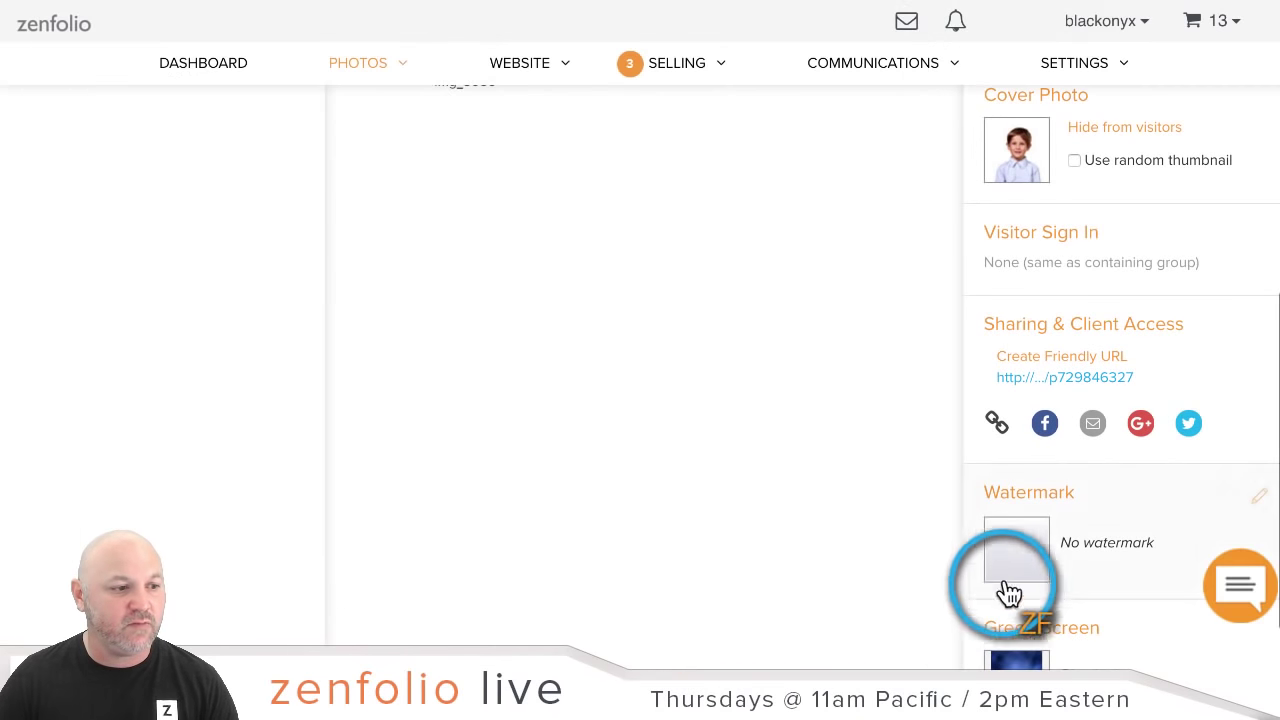
Reopen the Kids gallery's Green Screen selection, turn off Same as Containing Group, add the rose and two ivy wall backgrounds alongside Blue Light, and proceed
{"action": "left_click", "coordinate": [1014, 630]}
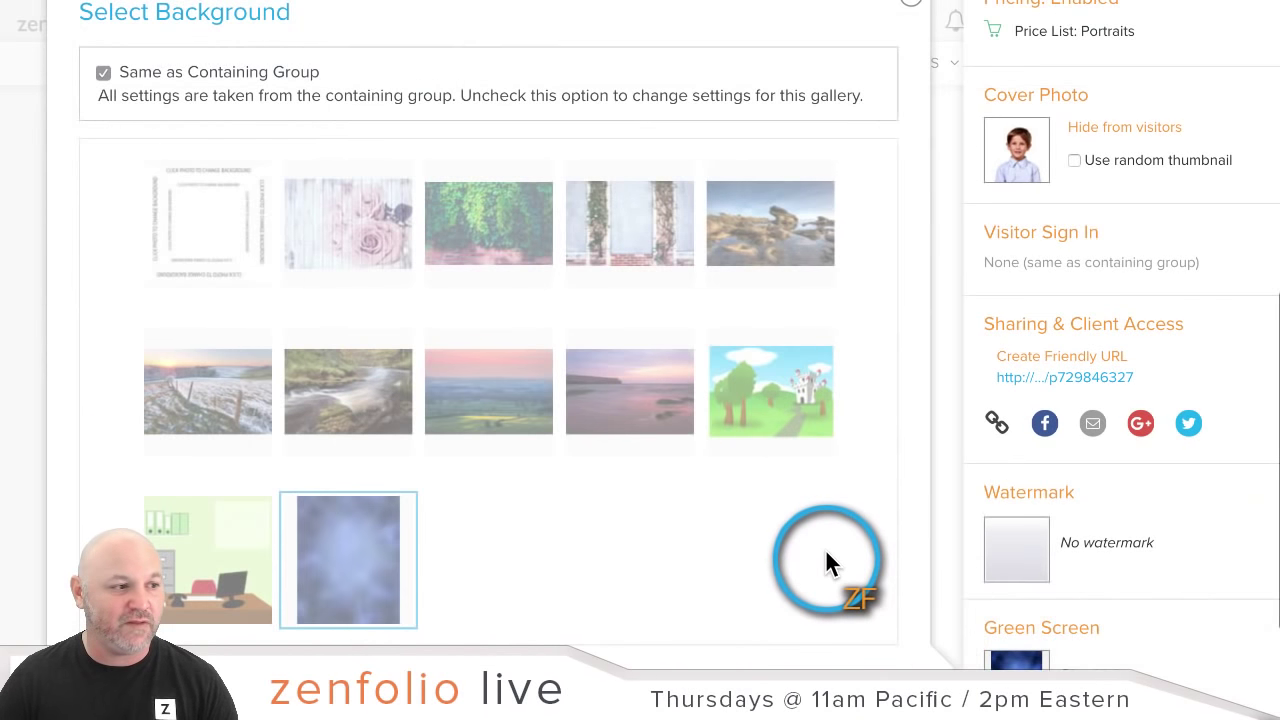
{"action": "left_click", "coordinate": [105, 78]}
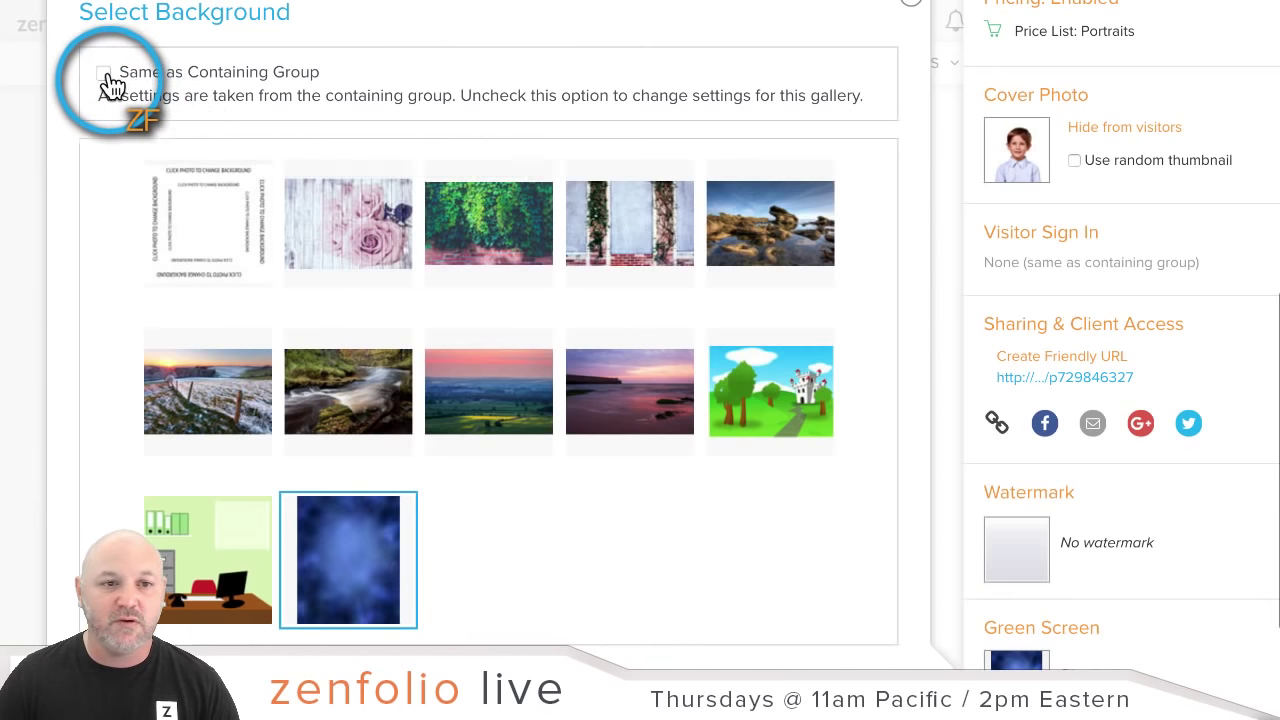
{"action": "left_click", "coordinate": [638, 246]}
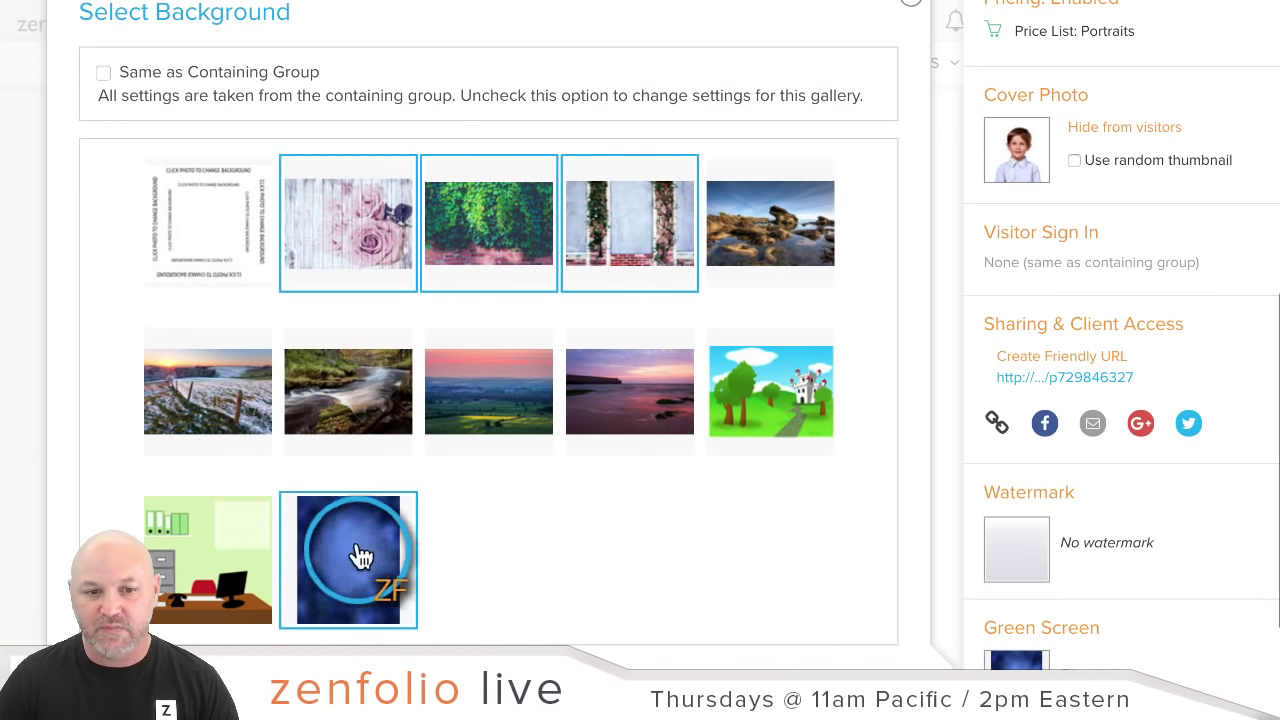
{"action": "scroll", "coordinate": [877, 380], "scroll_direction": "down", "scroll_amount": 1}
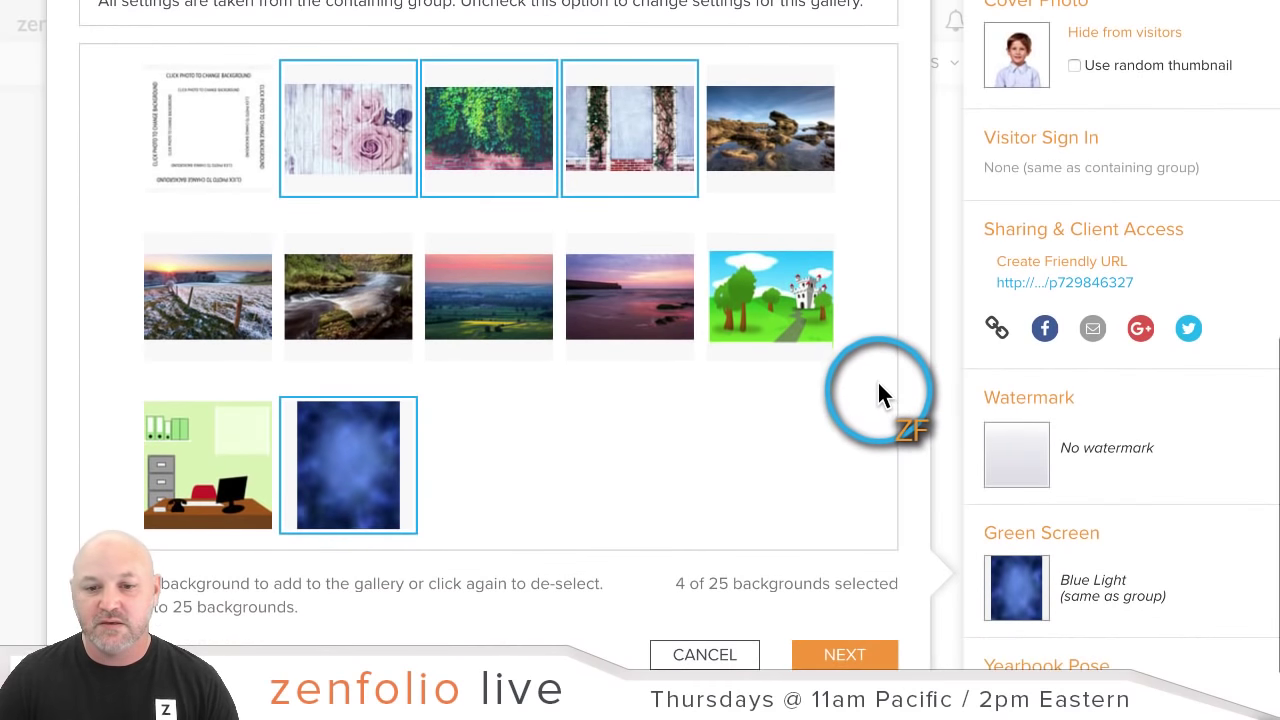
{"action": "left_click", "coordinate": [862, 652]}
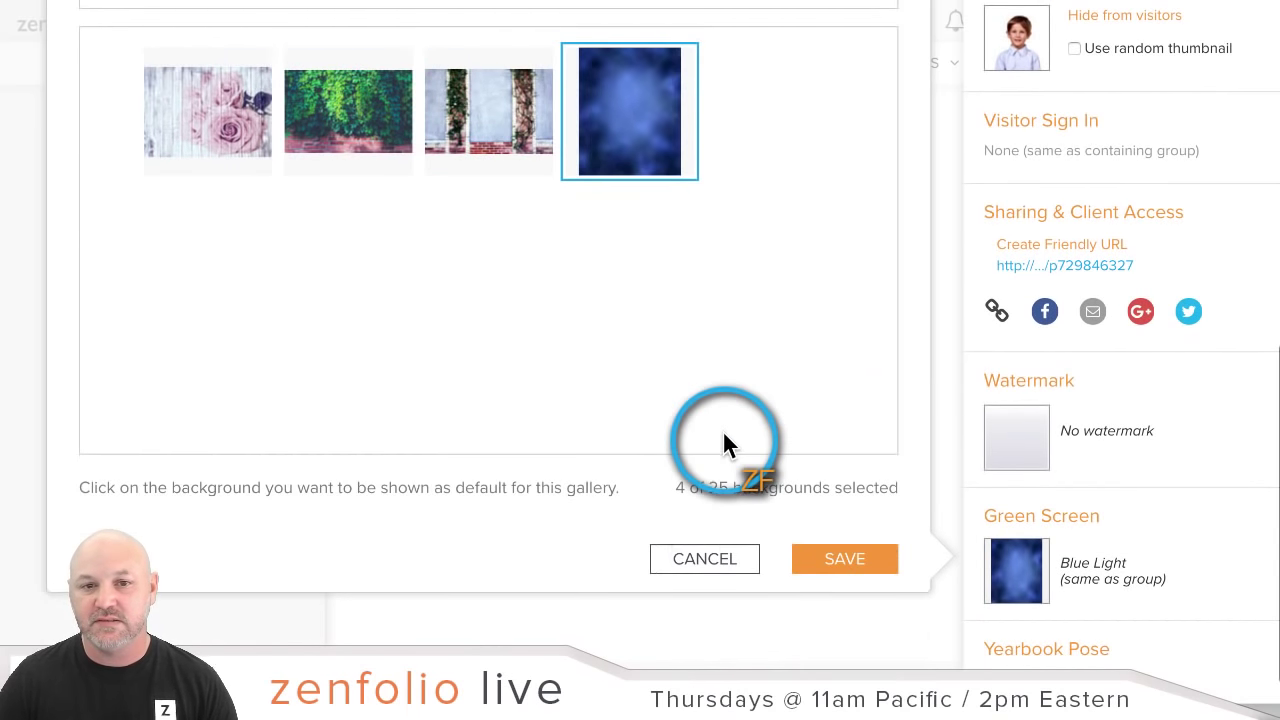
Keep Blue Light as the default background for the Kids gallery and save the settings
{"action": "scroll", "coordinate": [723, 443], "scroll_direction": "up", "scroll_amount": 2}
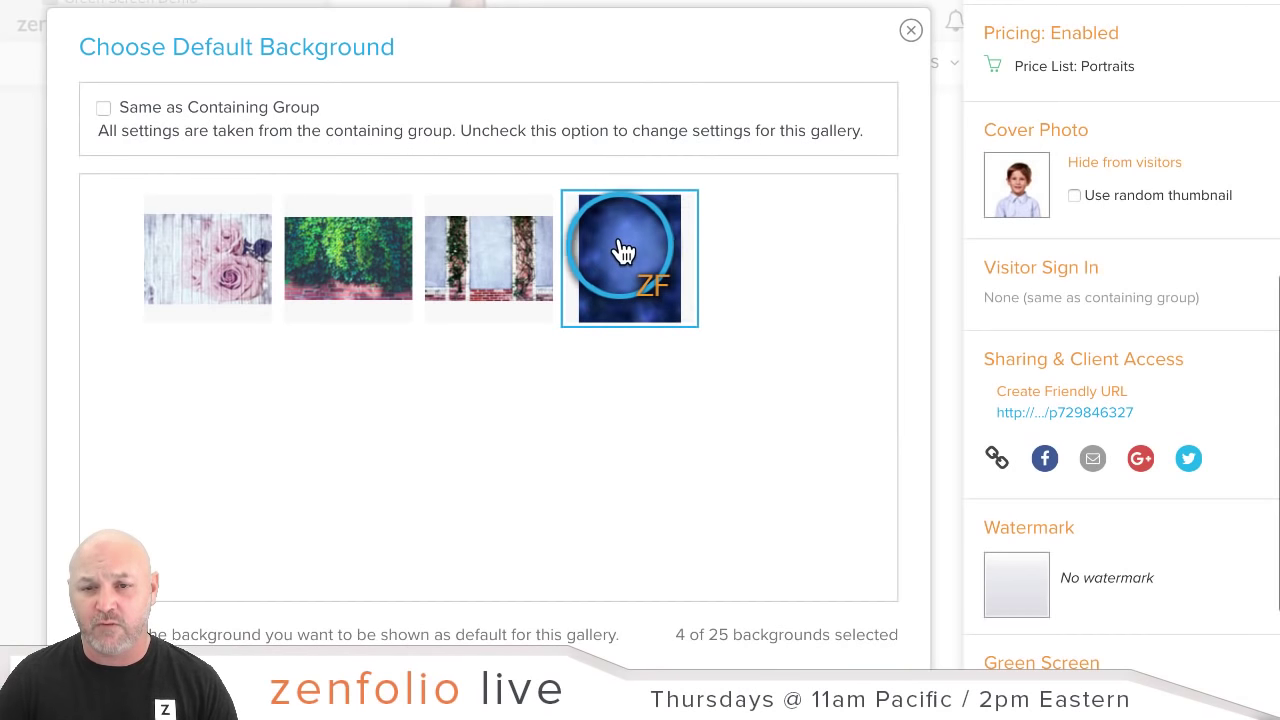
{"action": "scroll", "coordinate": [851, 220], "scroll_direction": "down", "scroll_amount": 3}
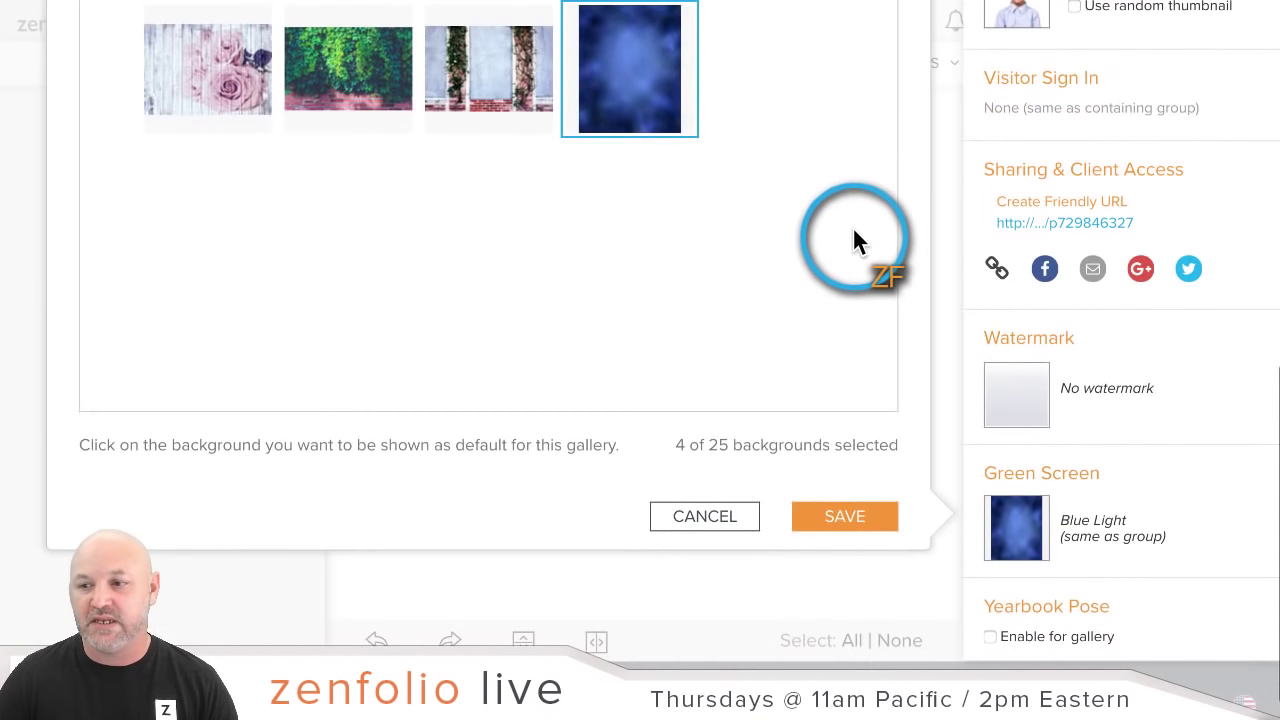
{"action": "left_click", "coordinate": [855, 516]}
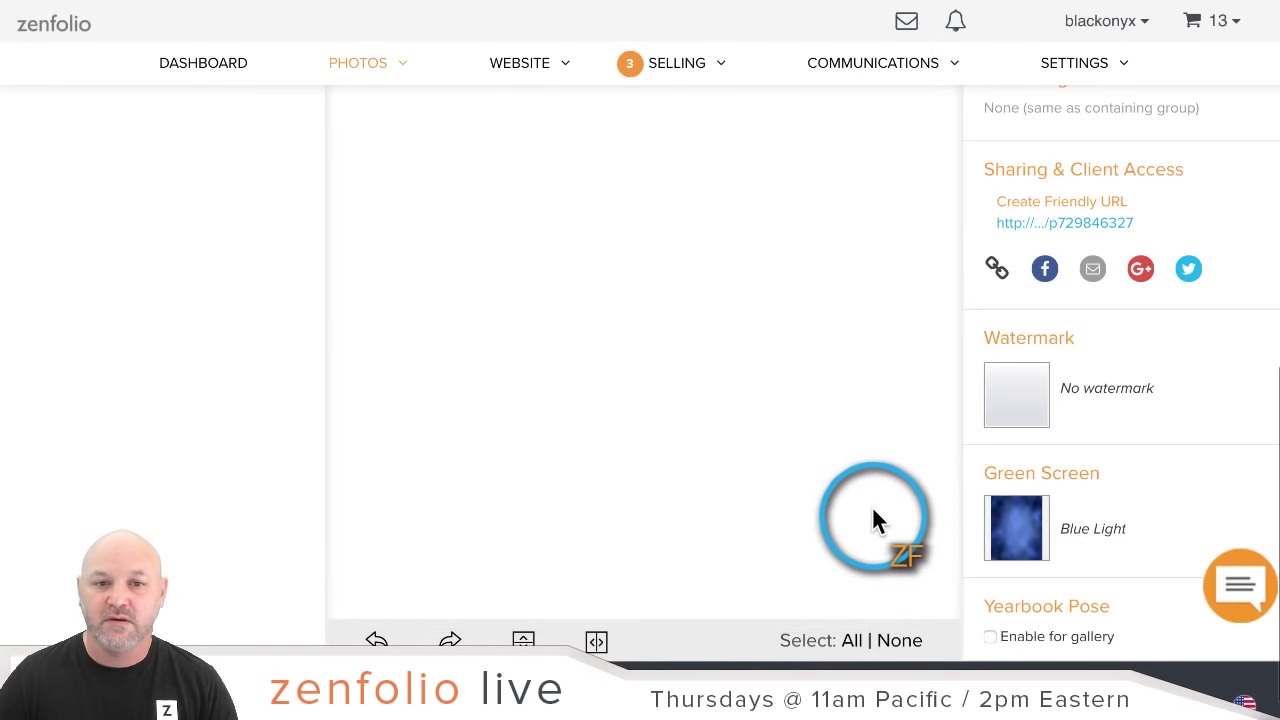
Select all photos in the Kids gallery and enable PNGs as cutouts for them
{"action": "scroll", "coordinate": [832, 494], "scroll_direction": "up", "scroll_amount": 2}
{"action": "scroll", "coordinate": [827, 484], "scroll_direction": "up", "scroll_amount": 5}
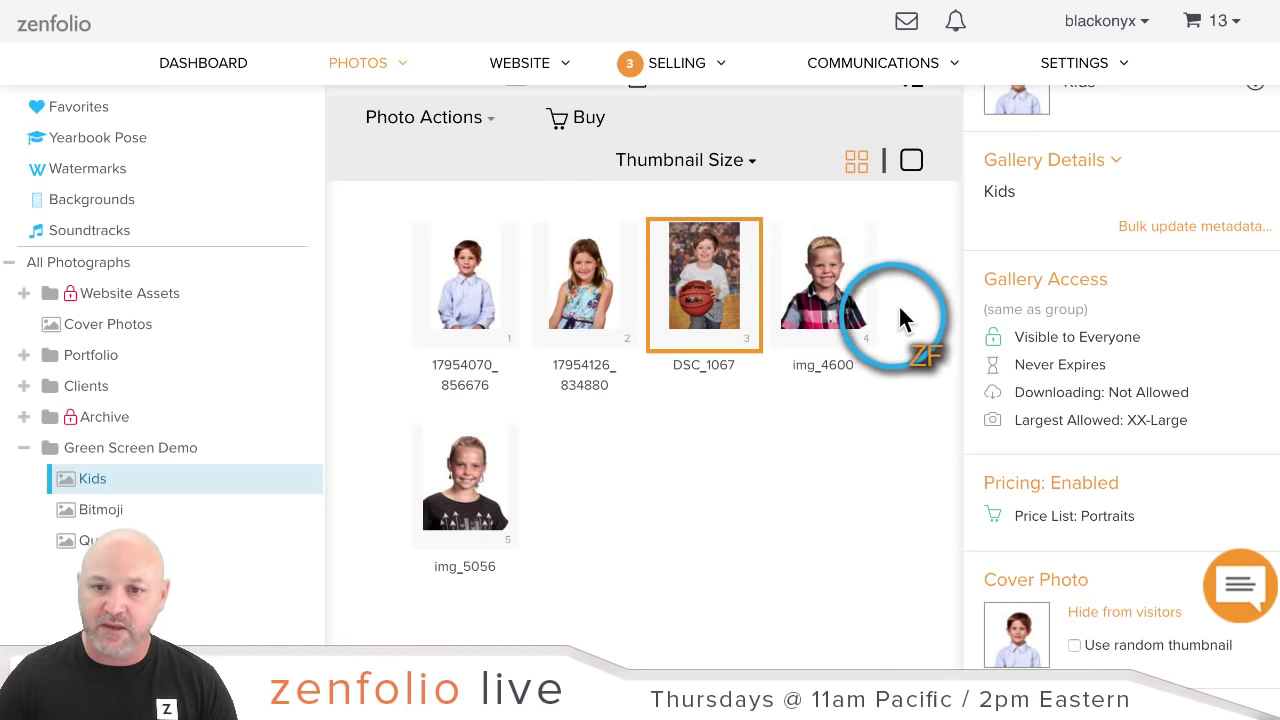
{"action": "scroll", "coordinate": [1014, 288], "scroll_direction": "down", "scroll_amount": 3}
{"action": "scroll", "coordinate": [1014, 298], "scroll_direction": "down", "scroll_amount": 2}
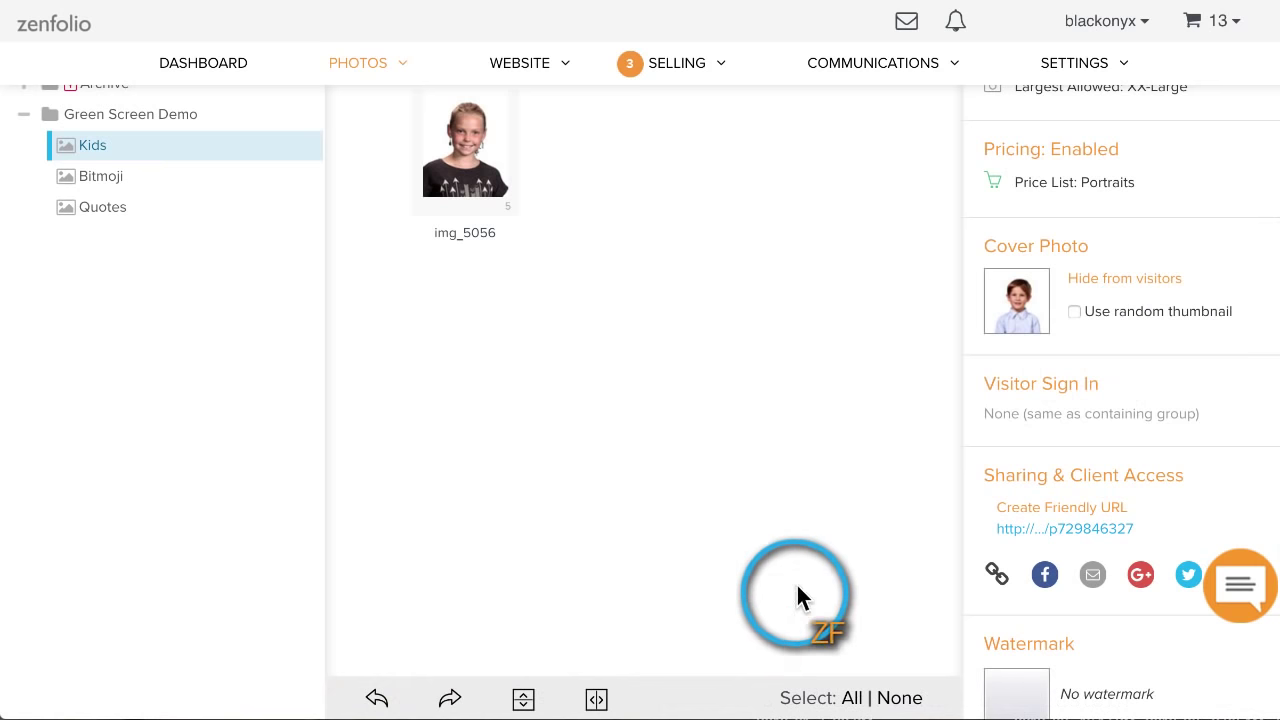
{"action": "left_click", "coordinate": [848, 699]}
{"action": "scroll", "coordinate": [860, 550], "scroll_direction": "up", "scroll_amount": 3}
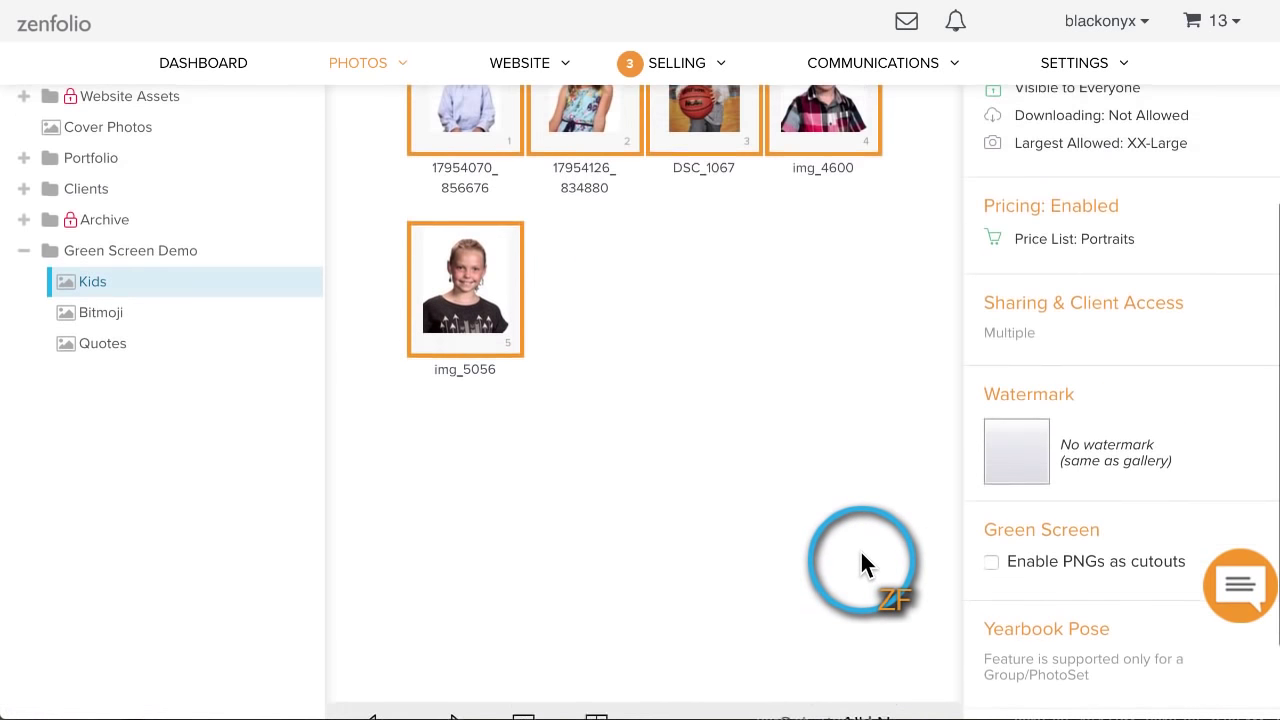
{"action": "scroll", "coordinate": [862, 566], "scroll_direction": "up", "scroll_amount": 2}
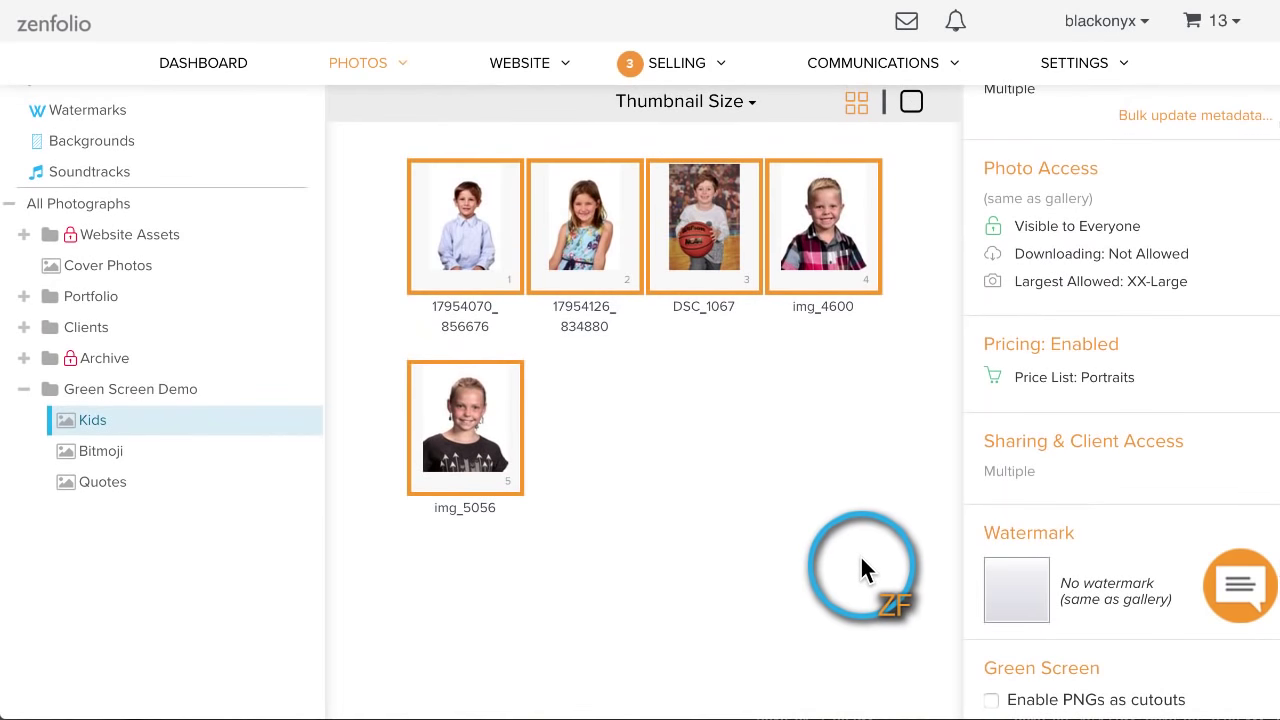
{"action": "scroll", "coordinate": [1130, 515], "scroll_direction": "down", "scroll_amount": 1}
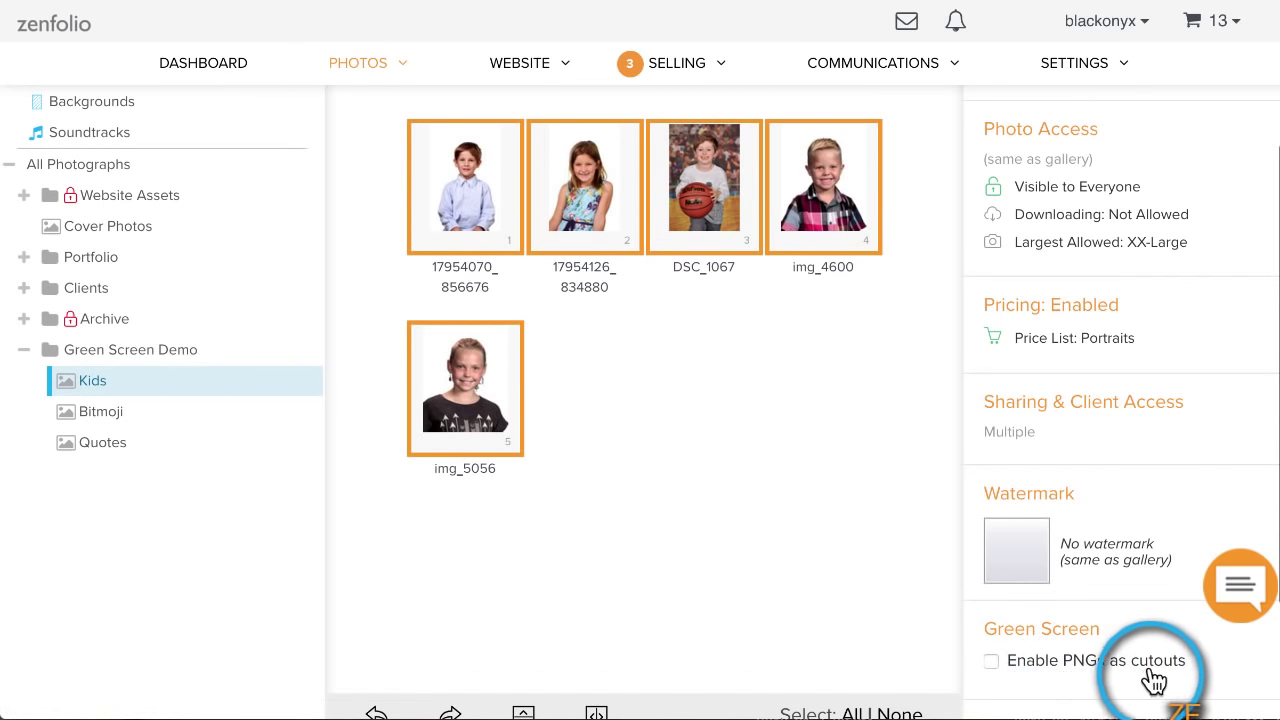
{"action": "left_click", "coordinate": [991, 662]}
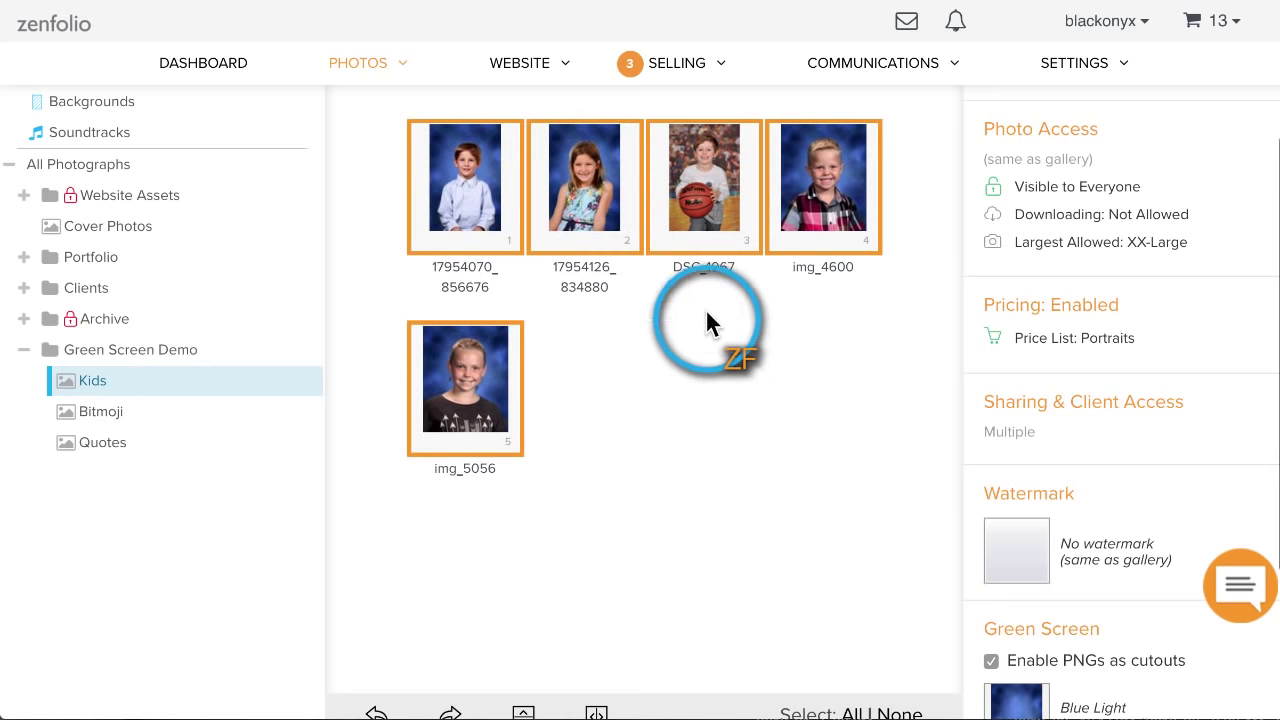
Turn off PNGs as cutouts for all the selected Kids gallery photos
{"action": "scroll", "coordinate": [718, 358], "scroll_direction": "up", "scroll_amount": 1}
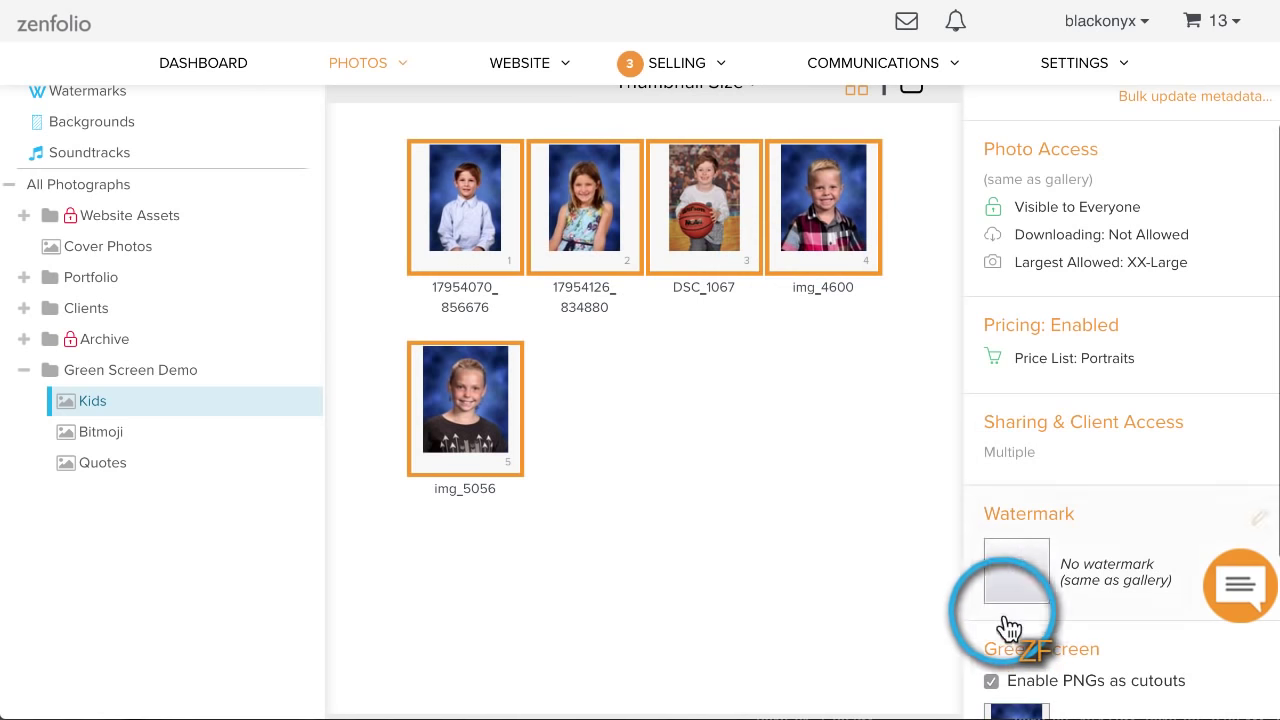
{"action": "left_click", "coordinate": [991, 681]}
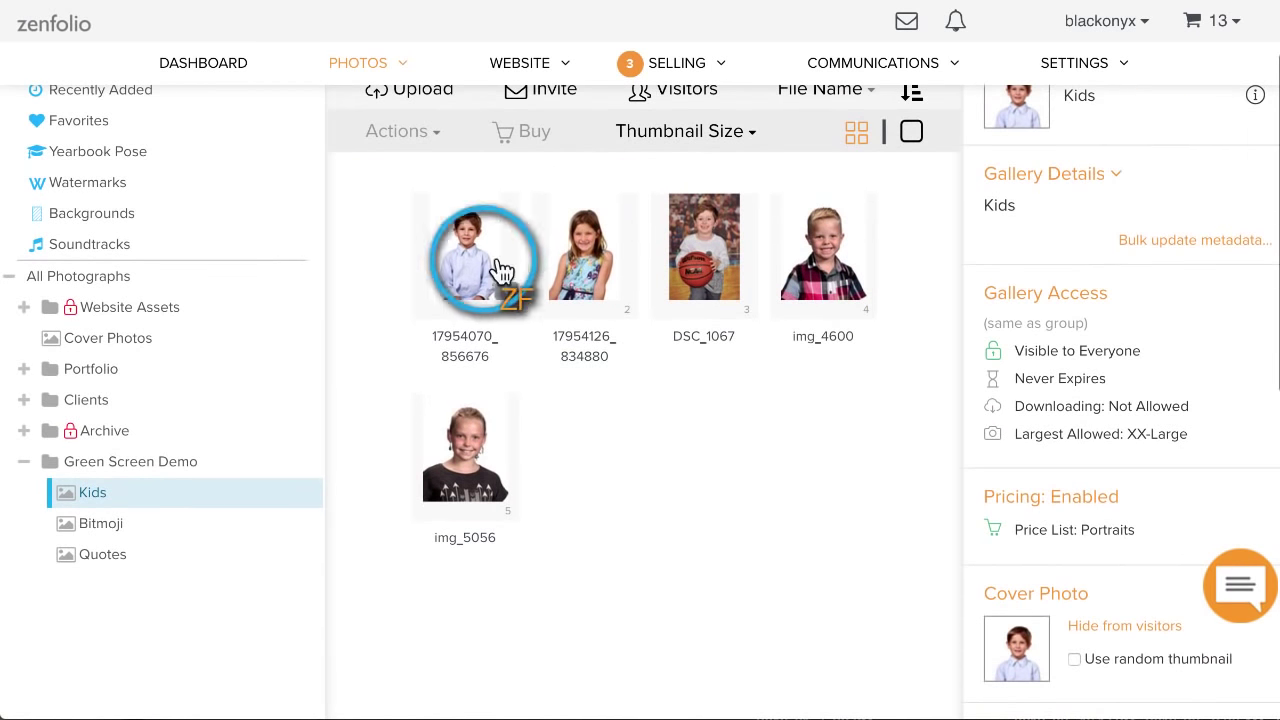
Select photos 17954070_856676 and 17954126_834880 and enable PNGs as cutouts for them
{"action": "left_click", "coordinate": [462, 240]}
{"action": "left_click", "coordinate": [557, 295]}
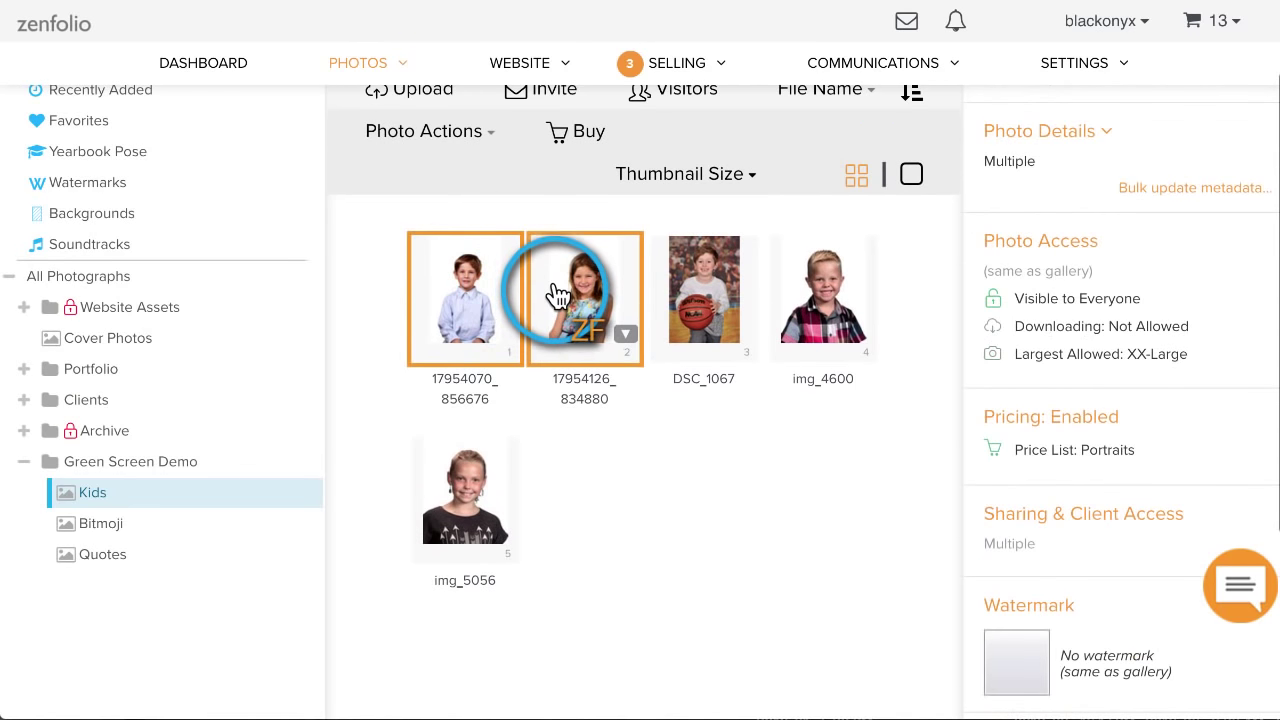
{"action": "scroll", "coordinate": [1094, 471], "scroll_direction": "down", "scroll_amount": 2}
{"action": "left_click", "coordinate": [992, 571]}
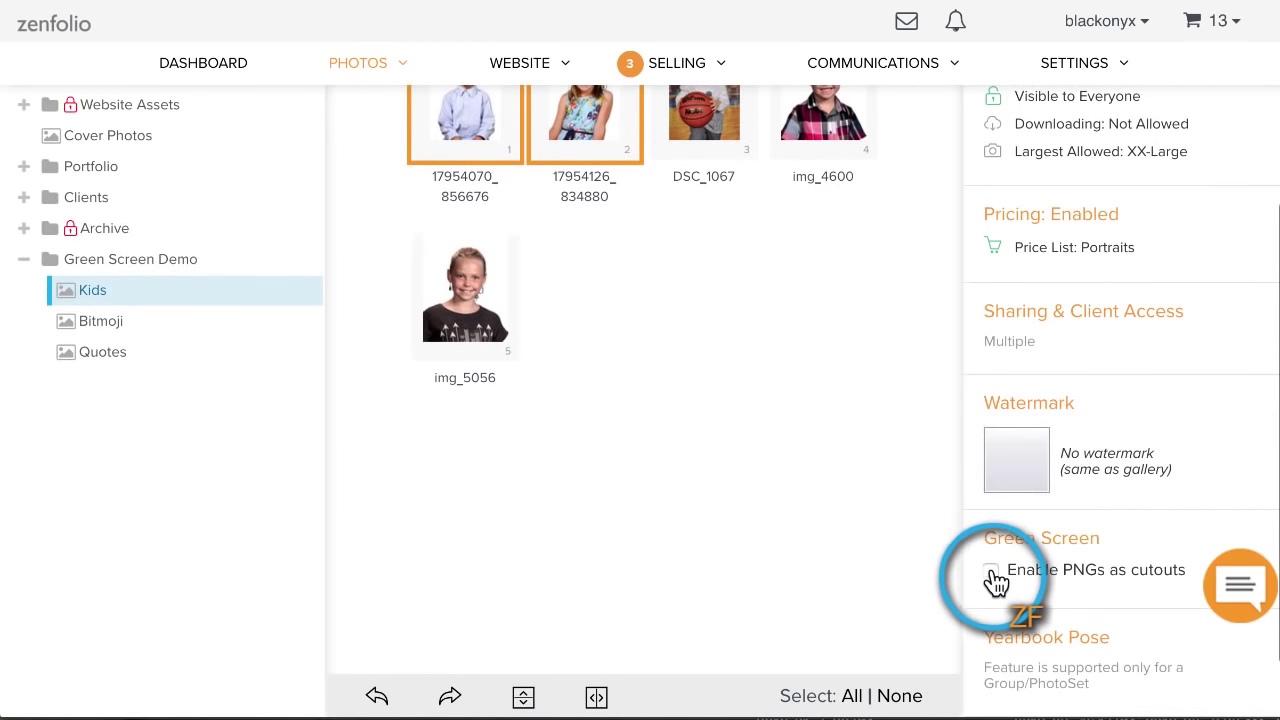
{"action": "scroll", "coordinate": [813, 516], "scroll_direction": "up", "scroll_amount": 1}
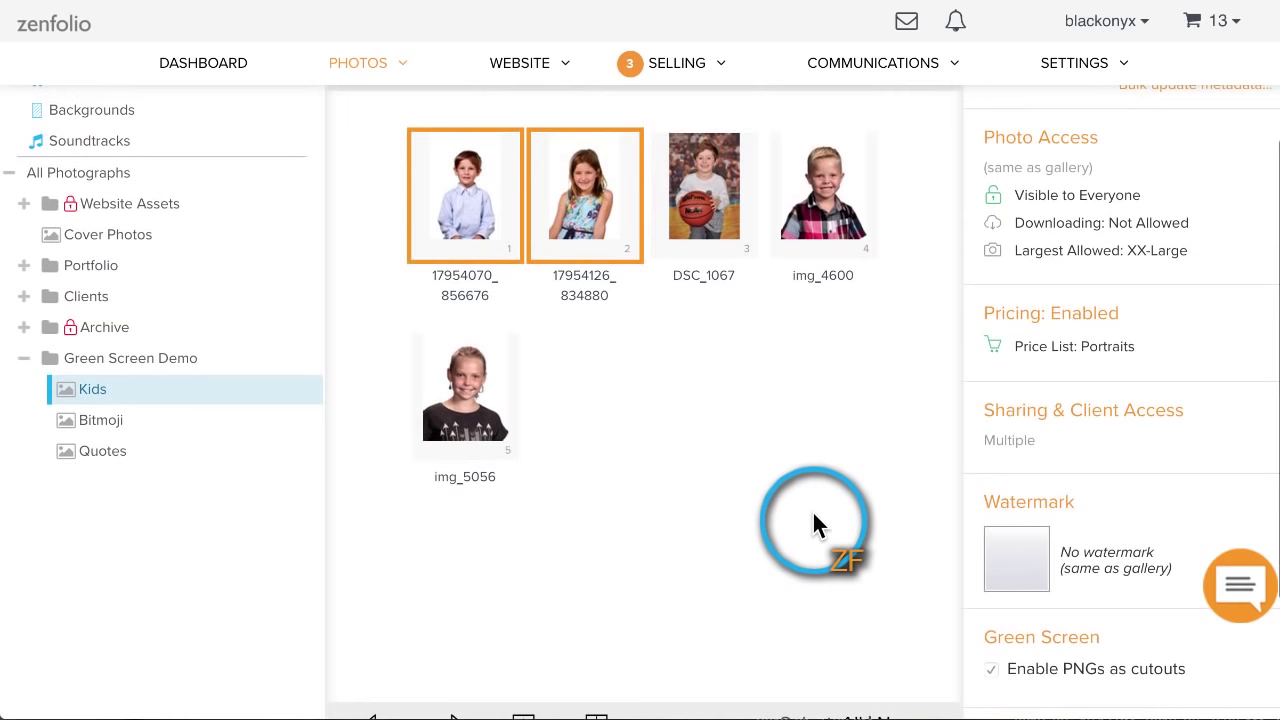
{"action": "scroll", "coordinate": [857, 470], "scroll_direction": "up", "scroll_amount": 1}
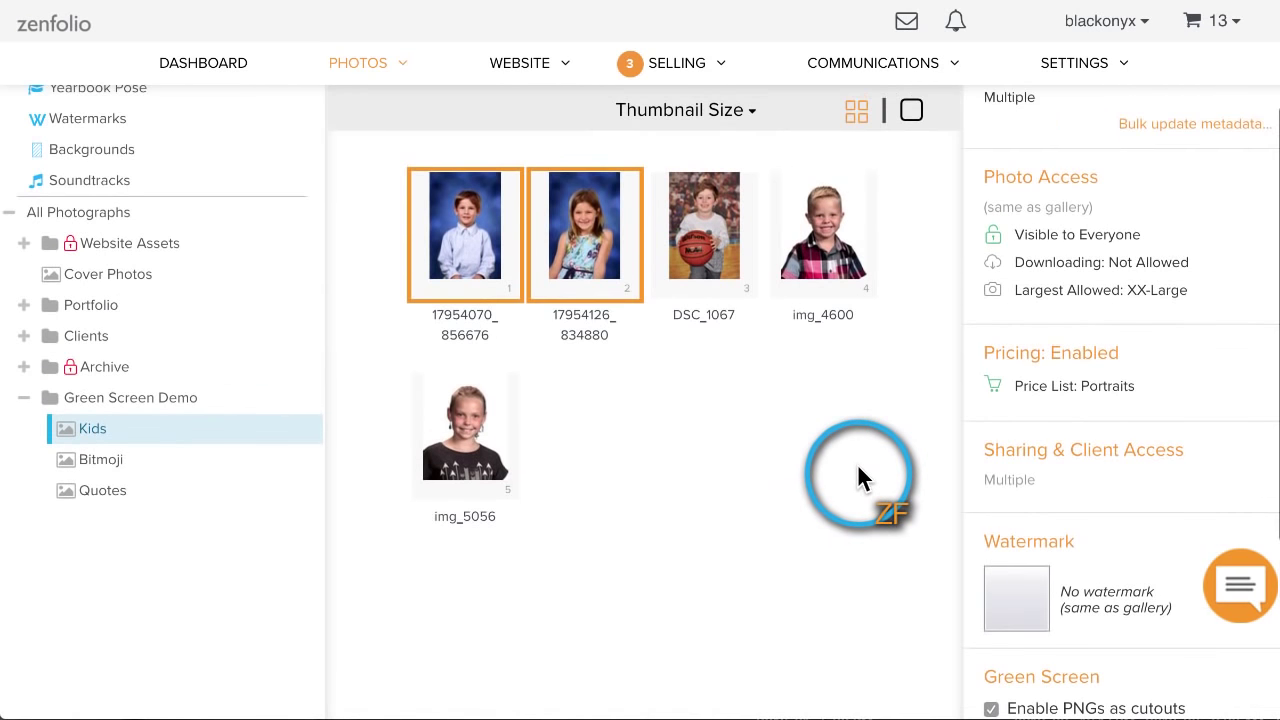
Add img_4600 and img_5056 to the selection, enable PNGs as cutouts for the selected photos, and clear the selection
{"action": "left_click", "coordinate": [840, 232], "text": "ctrl"}
{"action": "left_click", "coordinate": [505, 400], "text": "ctrl"}
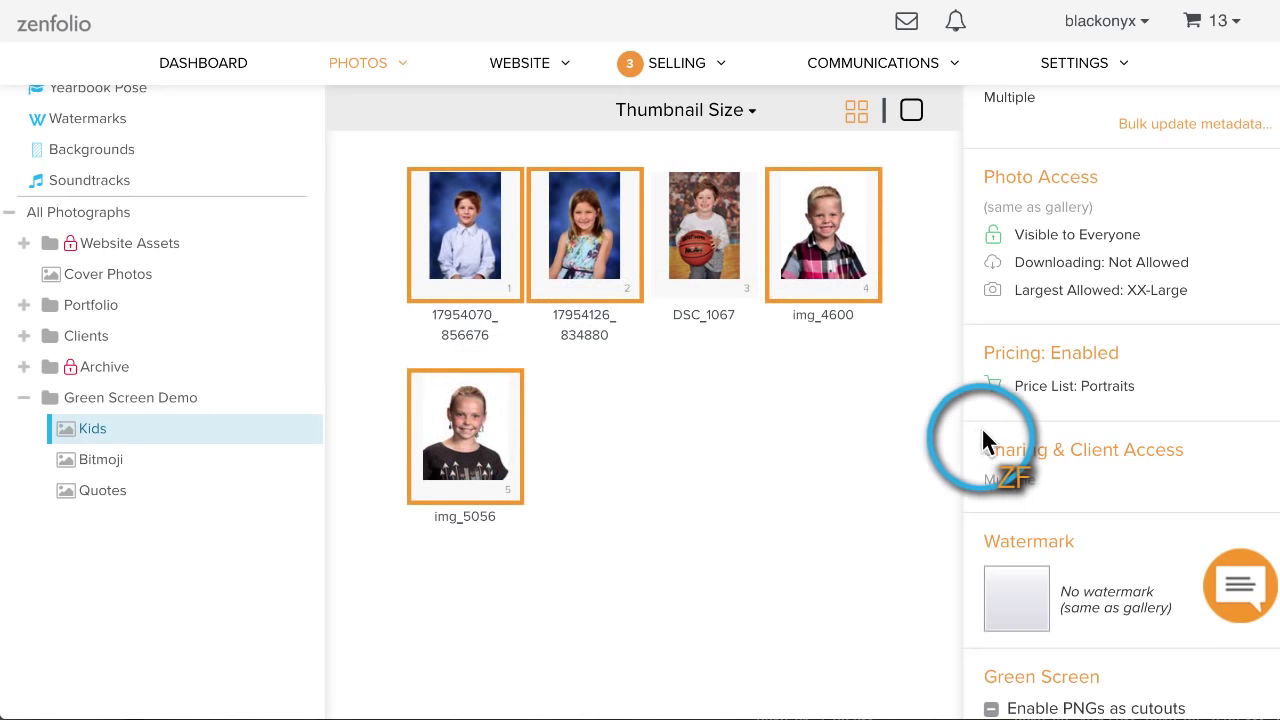
{"action": "scroll", "coordinate": [1019, 440], "scroll_direction": "down", "scroll_amount": 1}
{"action": "left_click", "coordinate": [992, 657]}
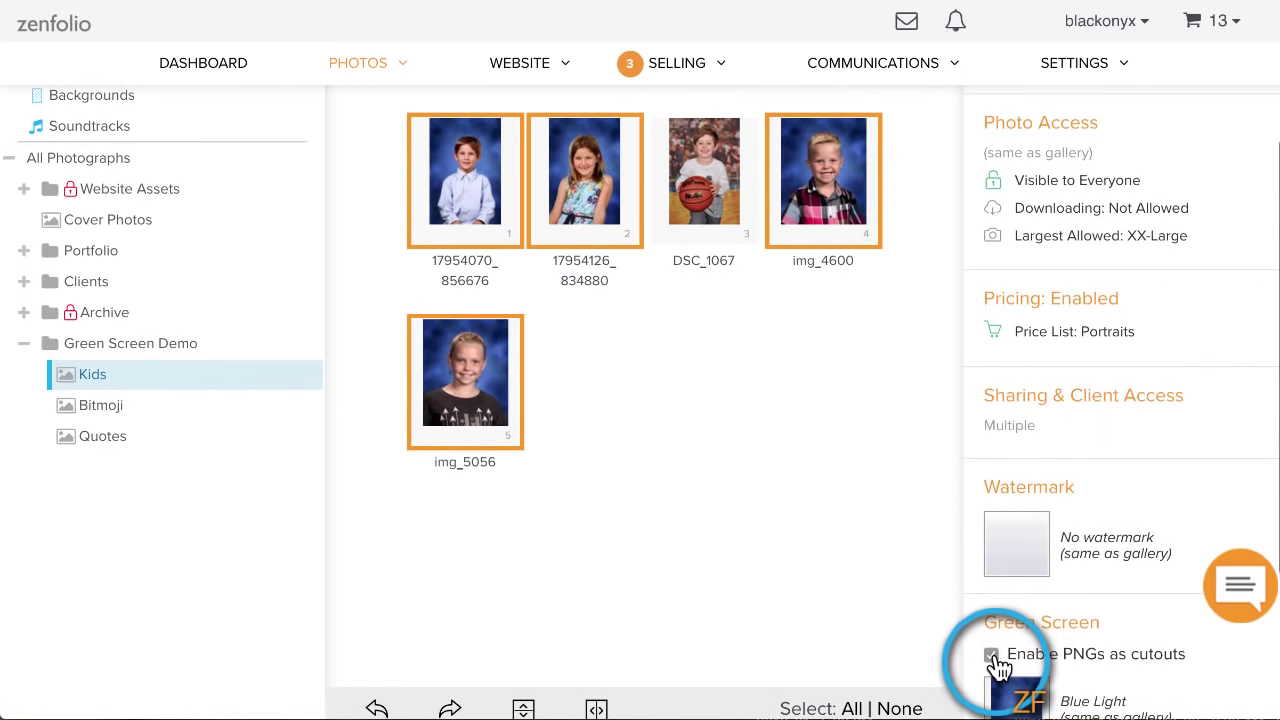
{"action": "left_click", "coordinate": [851, 531]}
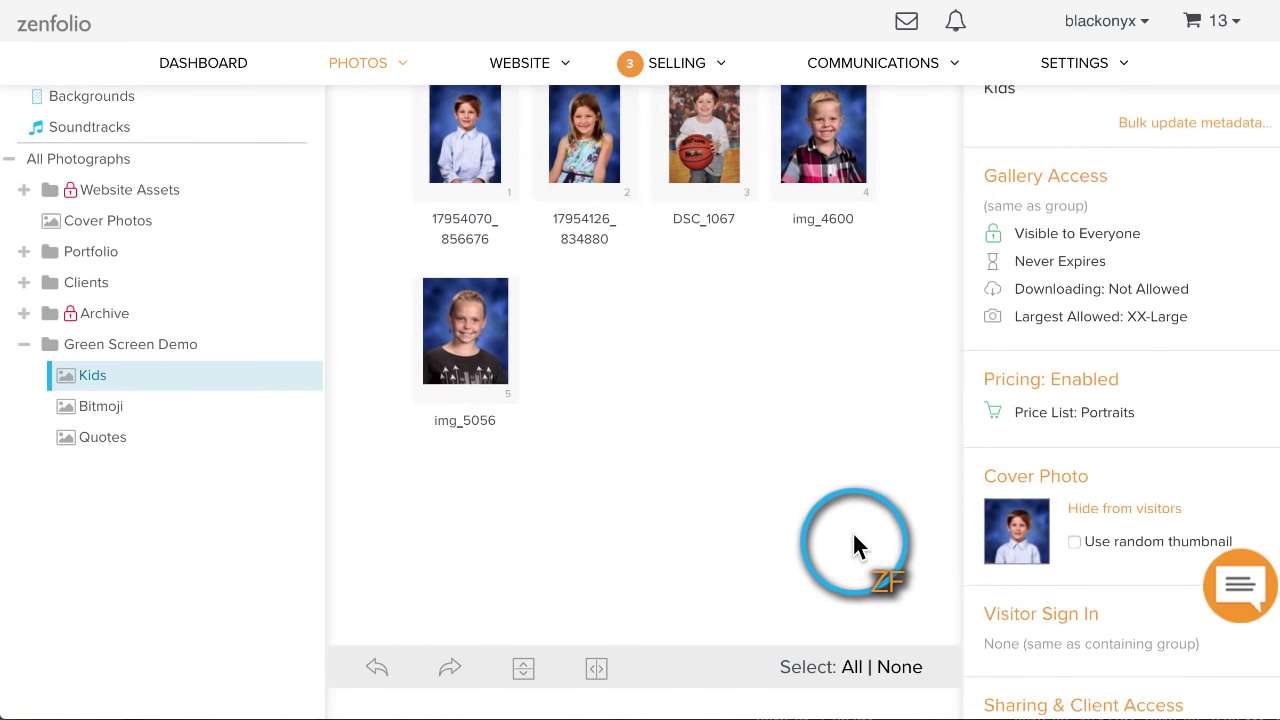
Open the Bitmoji gallery under Green Screen Demo and look over its images
{"action": "scroll", "coordinate": [852, 531], "scroll_direction": "up", "scroll_amount": 2}
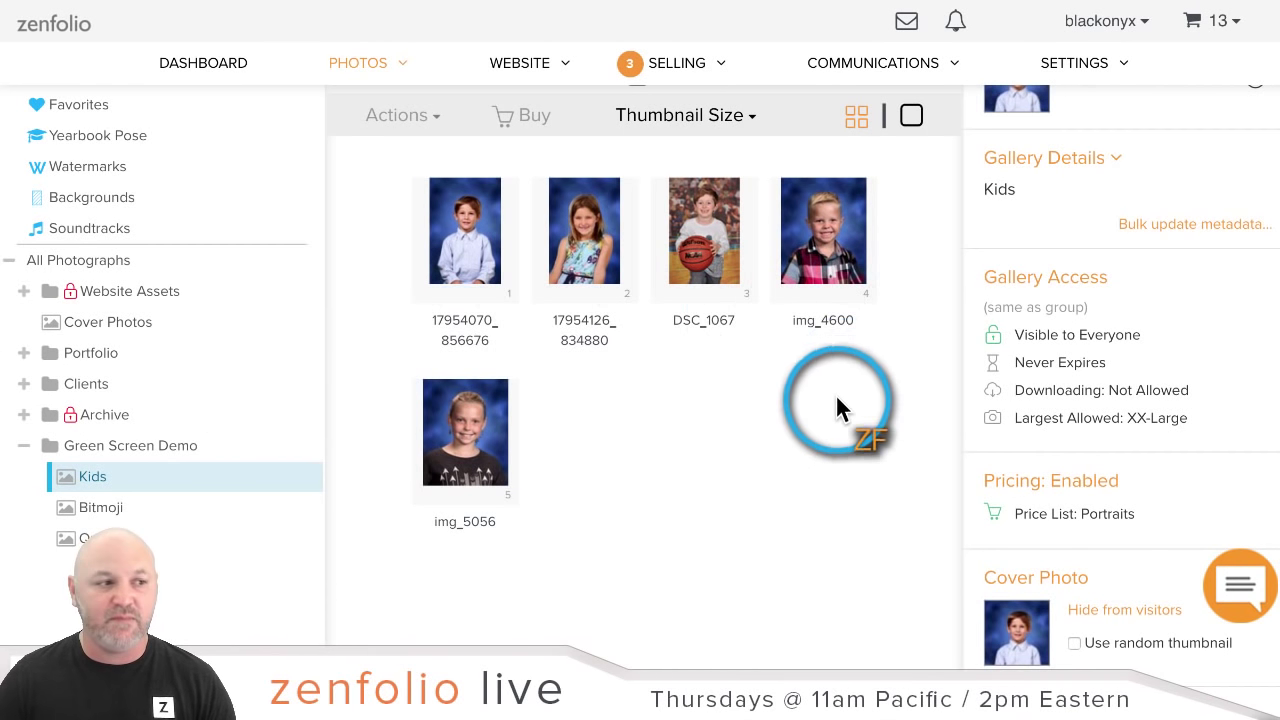
{"action": "scroll", "coordinate": [212, 377], "scroll_direction": "down", "scroll_amount": 1}
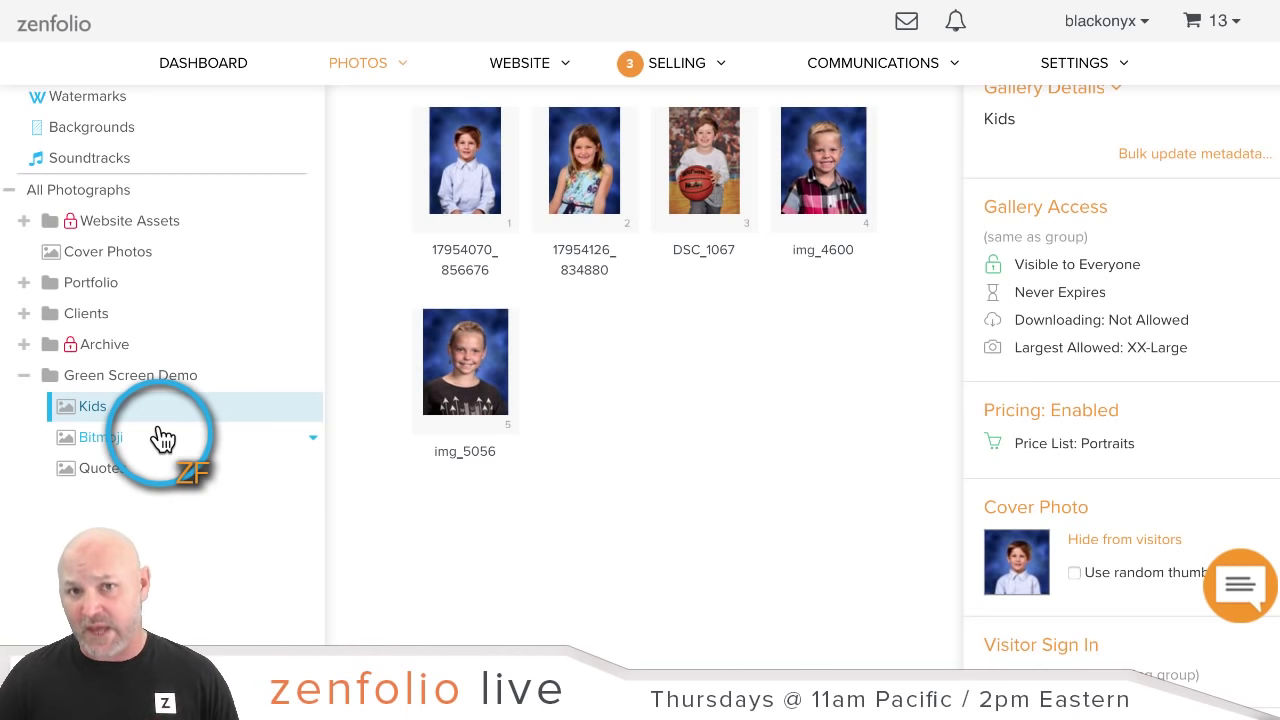
{"action": "left_click", "coordinate": [88, 443]}
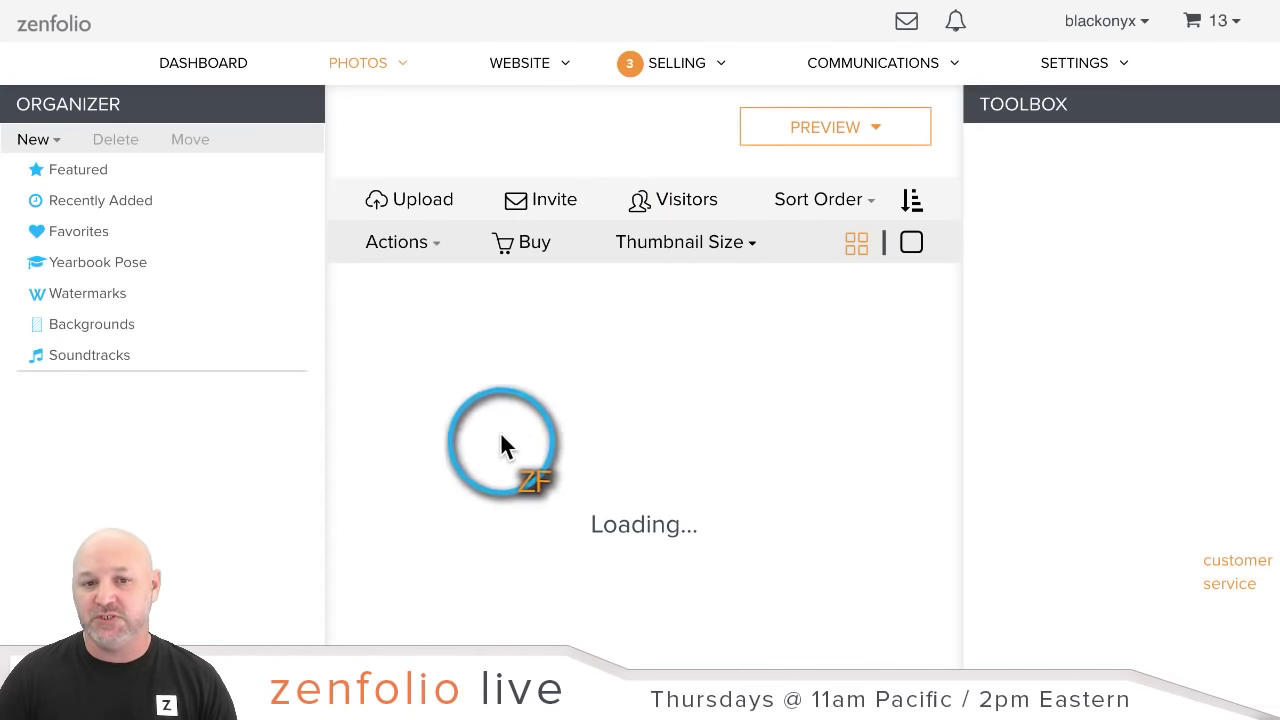
{"action": "scroll", "coordinate": [783, 366], "scroll_direction": "down", "scroll_amount": 2}
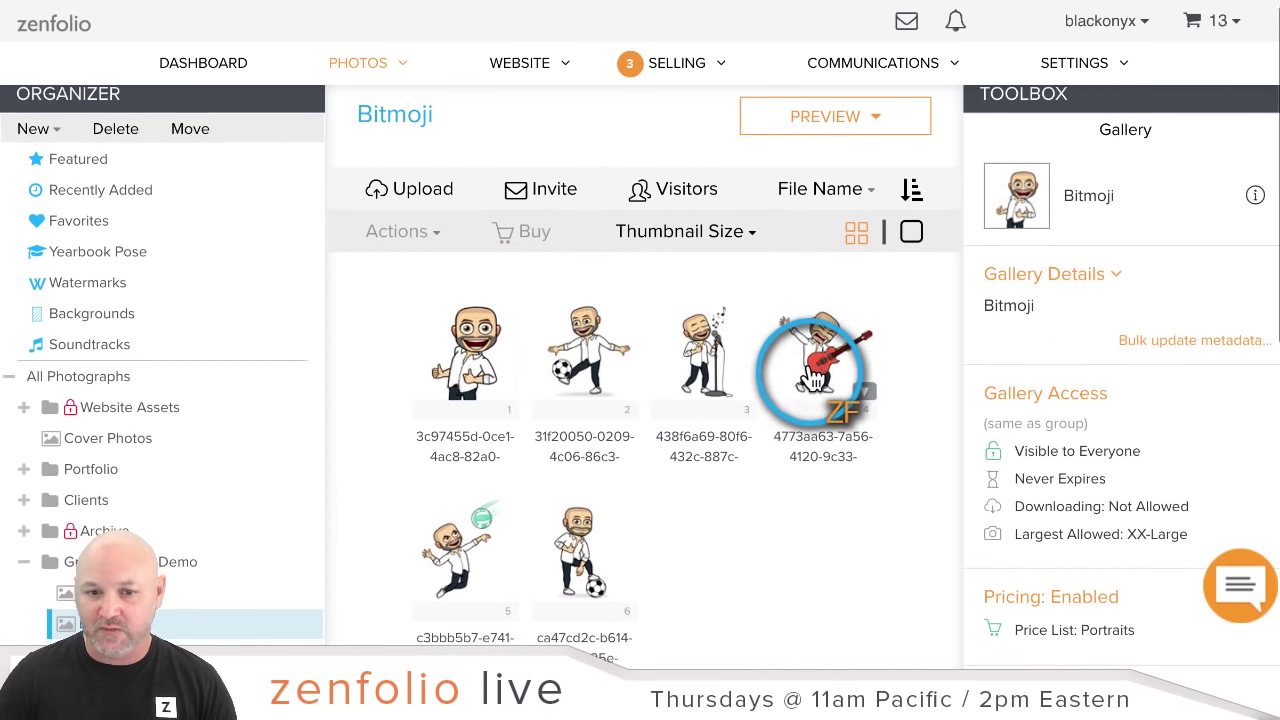
{"action": "scroll", "coordinate": [565, 345], "scroll_direction": "down", "scroll_amount": 3}
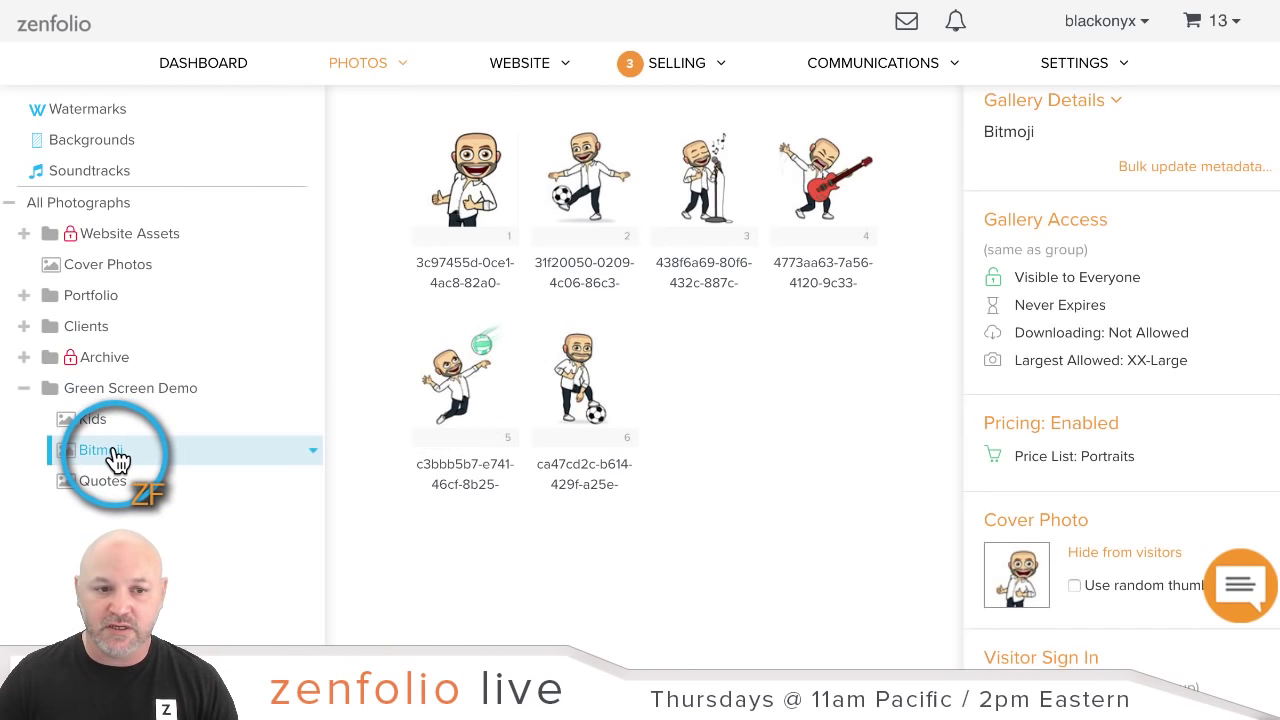
{"action": "scroll", "coordinate": [1087, 294], "scroll_direction": "up", "scroll_amount": 4}
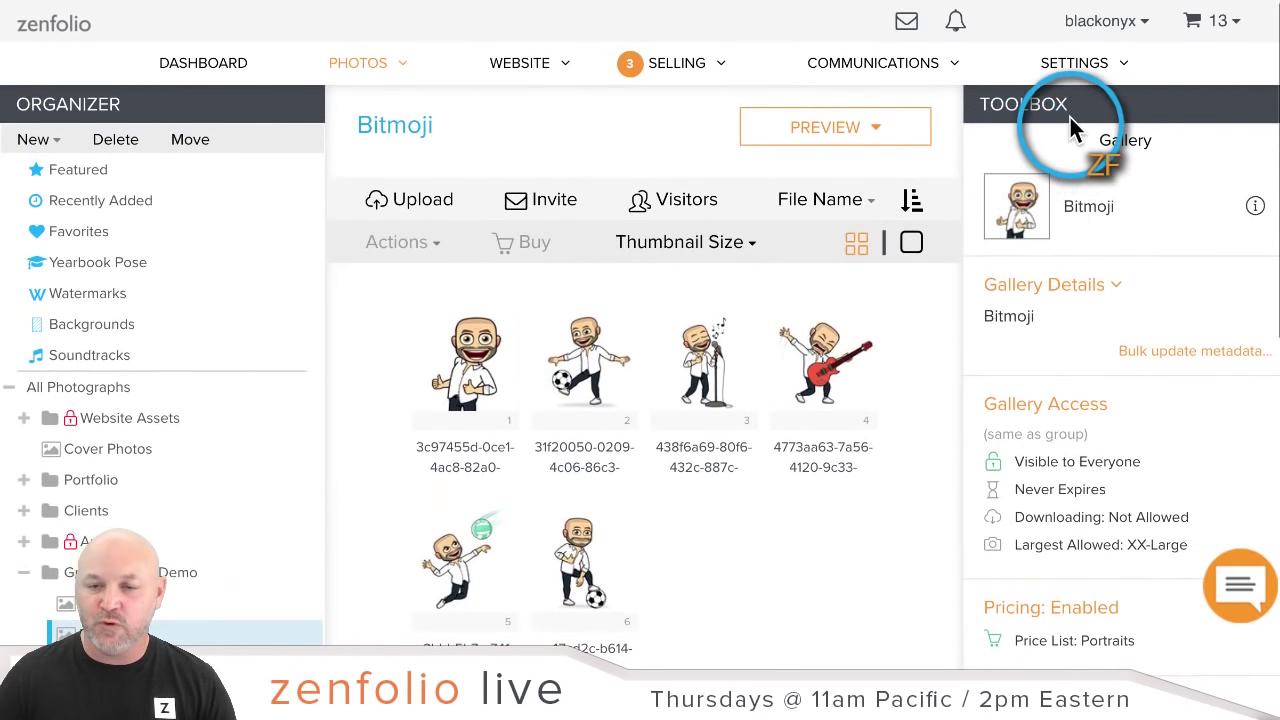
Open the Green Screen background selection for the whole Bitmoji gallery
{"action": "scroll", "coordinate": [1122, 243], "scroll_direction": "down", "scroll_amount": 10}
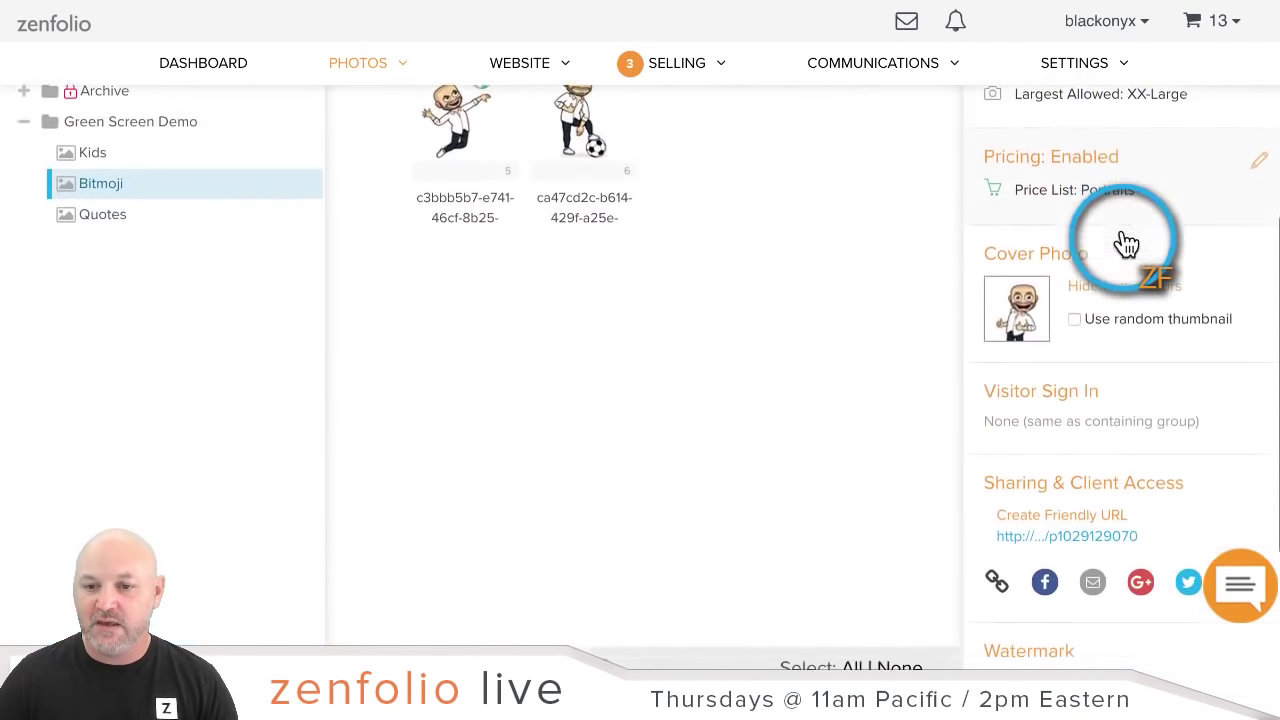
{"action": "scroll", "coordinate": [1125, 245], "scroll_direction": "down", "scroll_amount": 2}
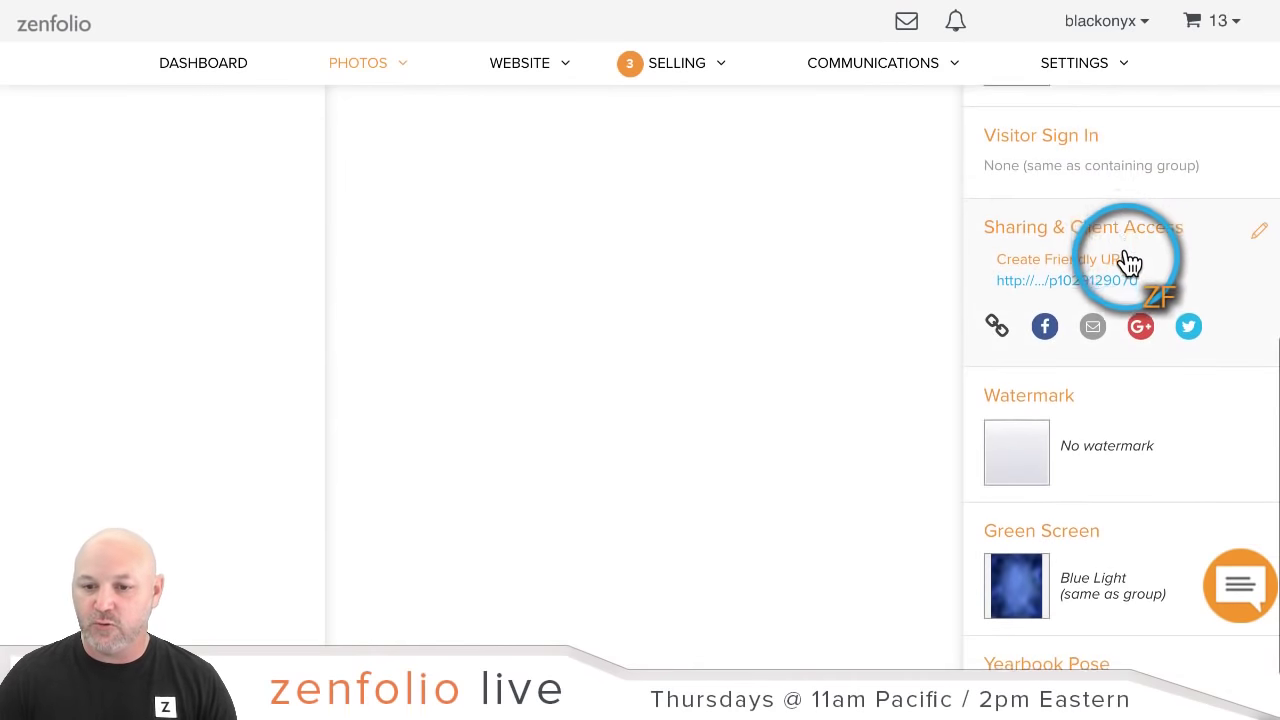
{"action": "scroll", "coordinate": [1130, 420], "scroll_direction": "down", "scroll_amount": 1}
{"action": "left_click", "coordinate": [1072, 481]}
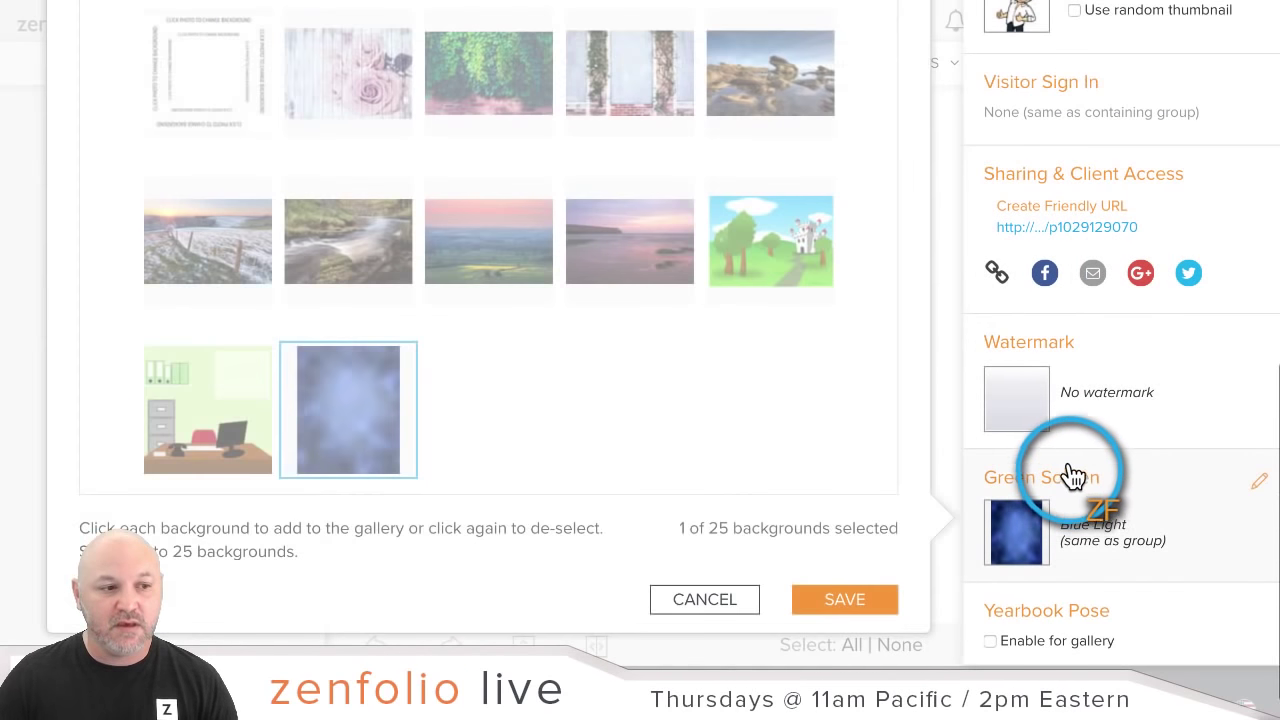
{"action": "scroll", "coordinate": [678, 430], "scroll_direction": "up", "scroll_amount": 2}
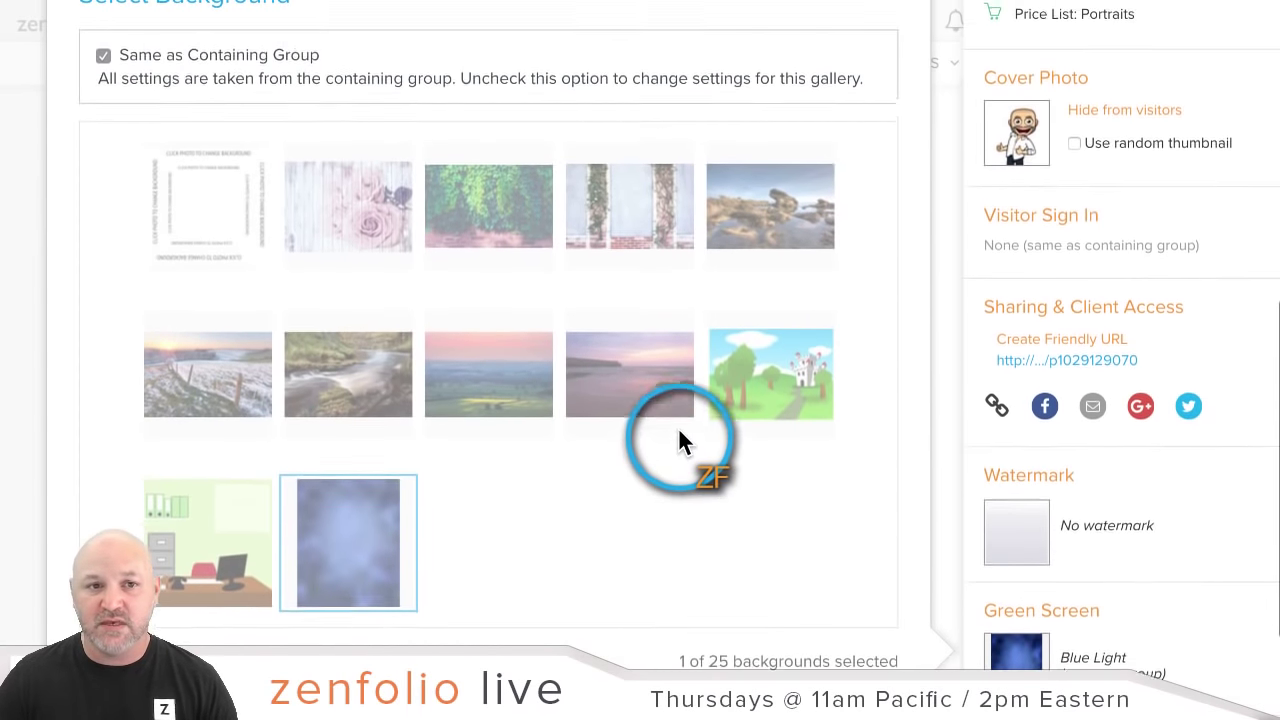
Turn off Same as Containing Group for the Bitmoji gallery and assign only the castle landscape and office illustration backgrounds
{"action": "left_click", "coordinate": [103, 62]}
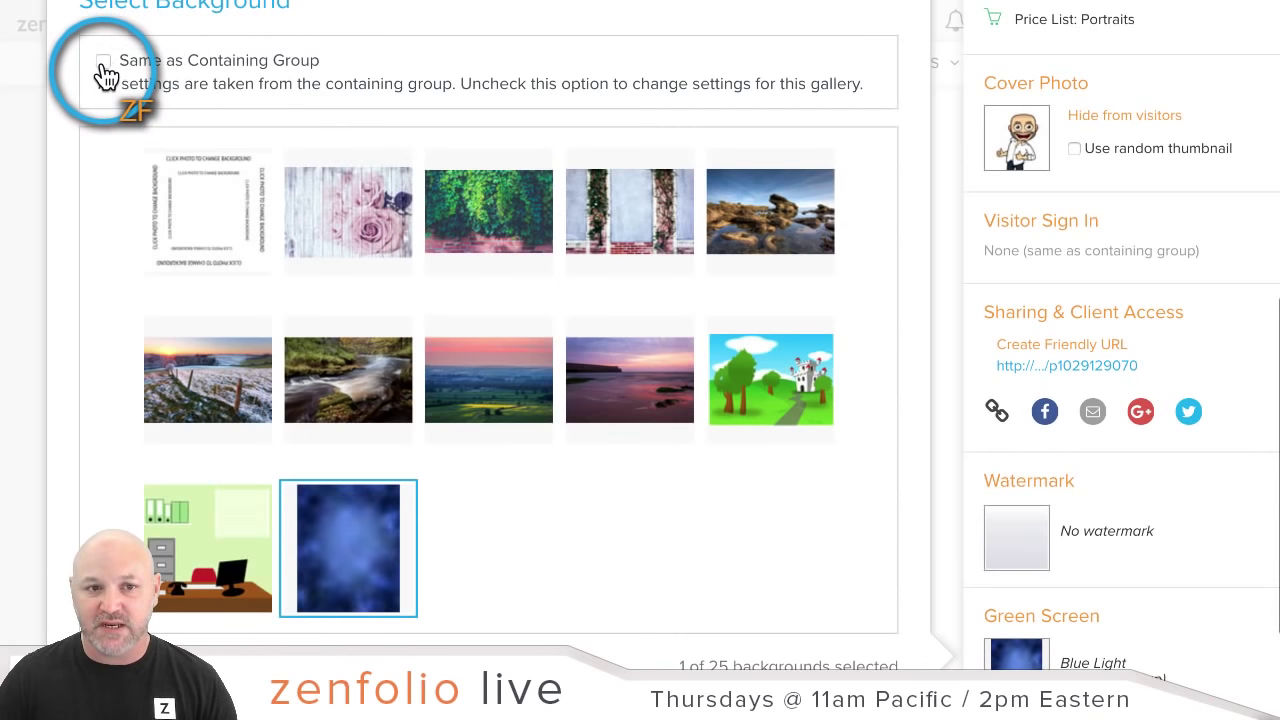
{"action": "scroll", "coordinate": [634, 374], "scroll_direction": "down", "scroll_amount": 1}
{"action": "left_click", "coordinate": [757, 323]}
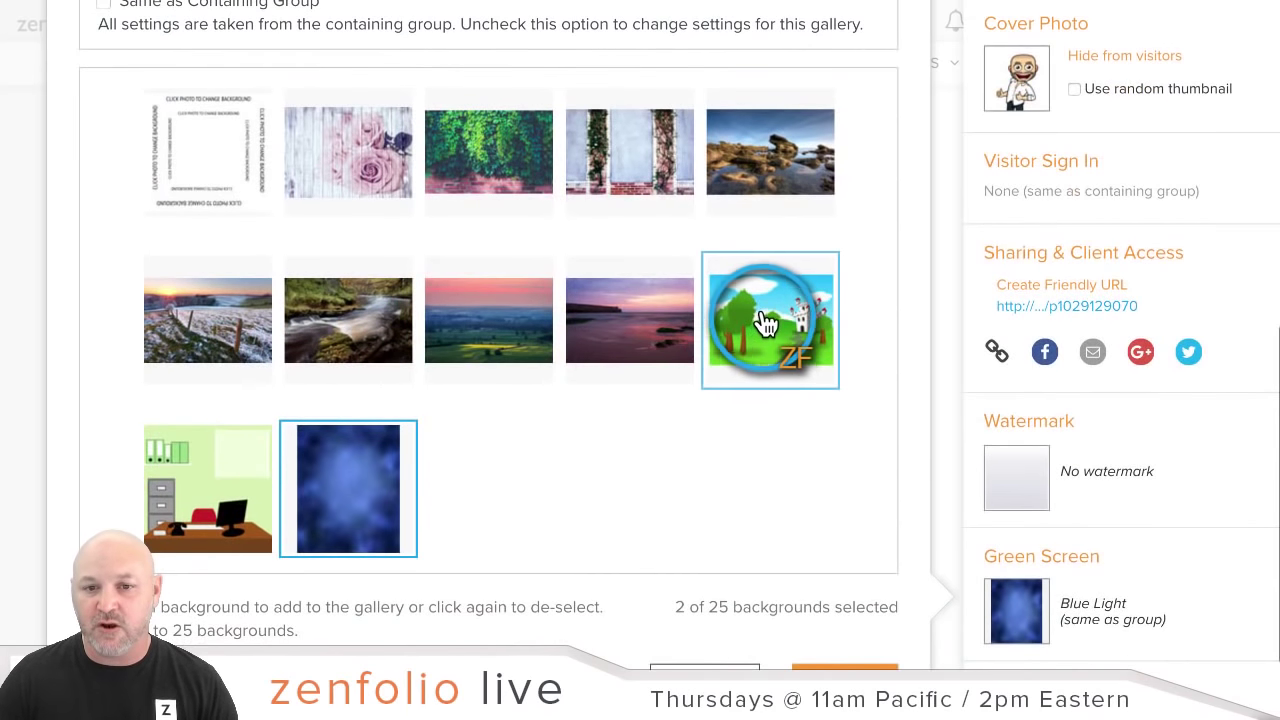
{"action": "left_click", "coordinate": [243, 490]}
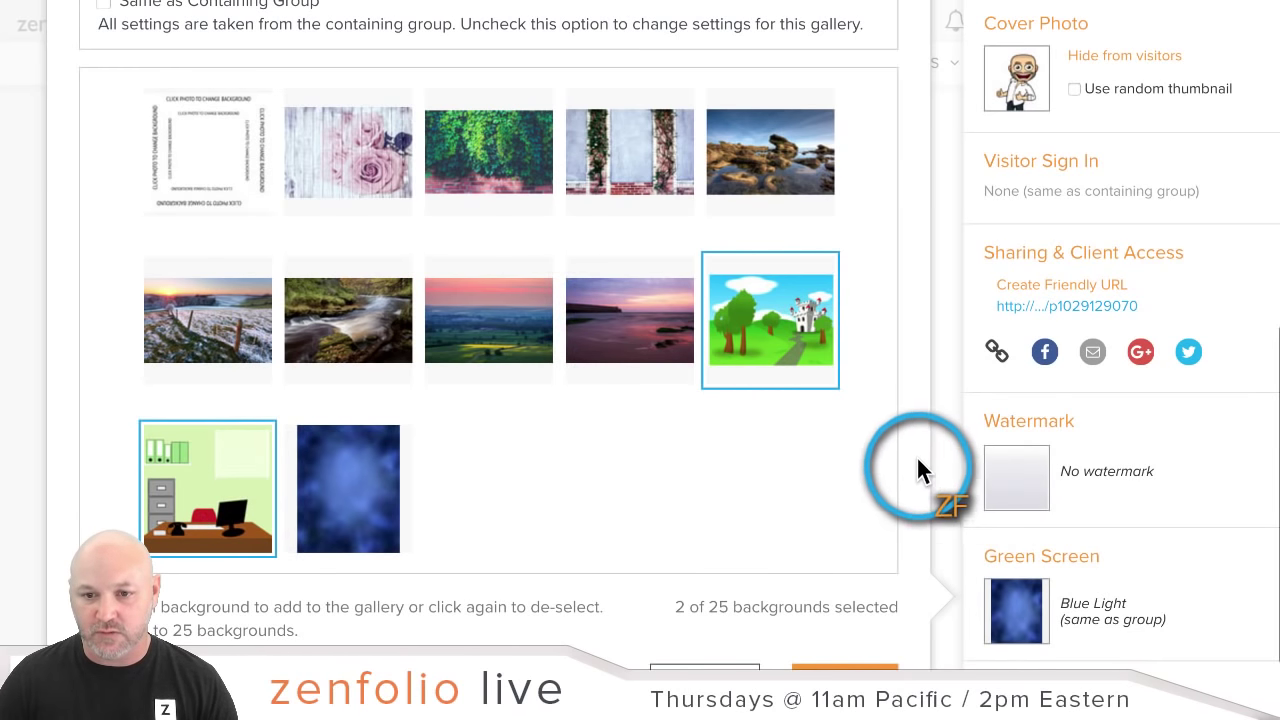
{"action": "scroll", "coordinate": [918, 470], "scroll_direction": "down", "scroll_amount": 1}
{"action": "left_click", "coordinate": [858, 598]}
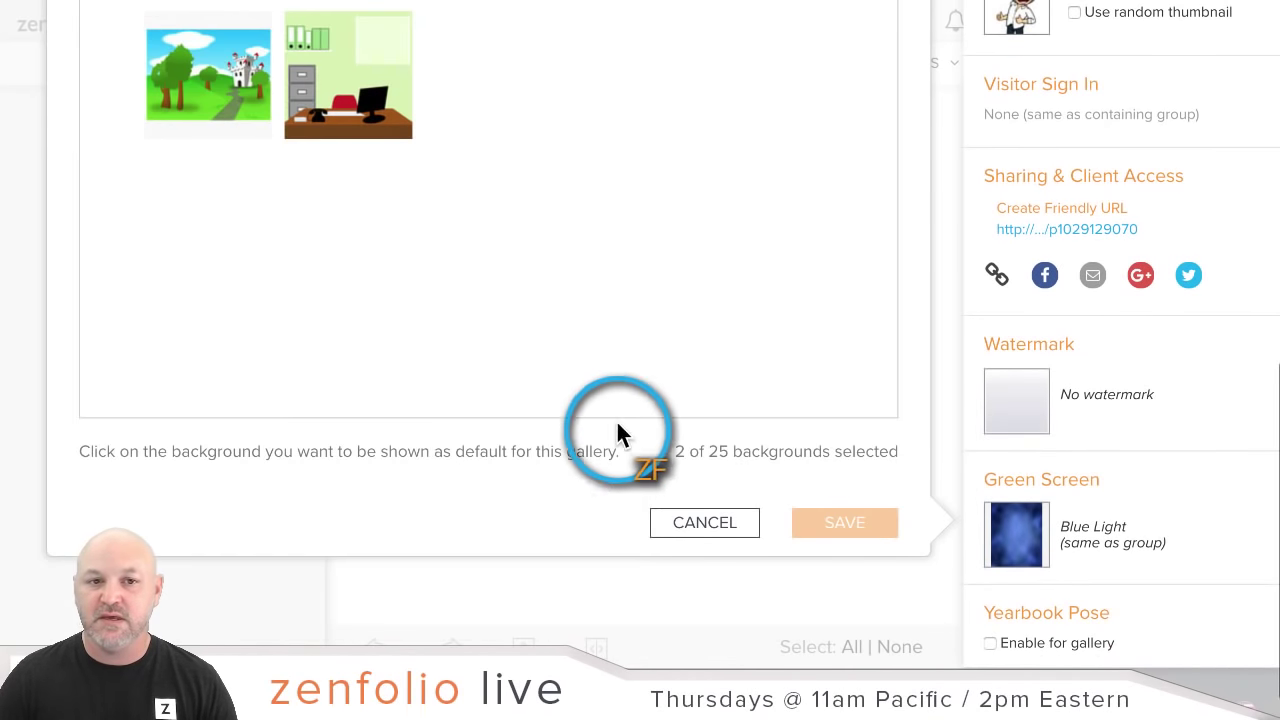
Make the office illustration the default background for the Bitmoji gallery and save the background settings
{"action": "scroll", "coordinate": [624, 390], "scroll_direction": "up", "scroll_amount": 1}
{"action": "left_click", "coordinate": [370, 115]}
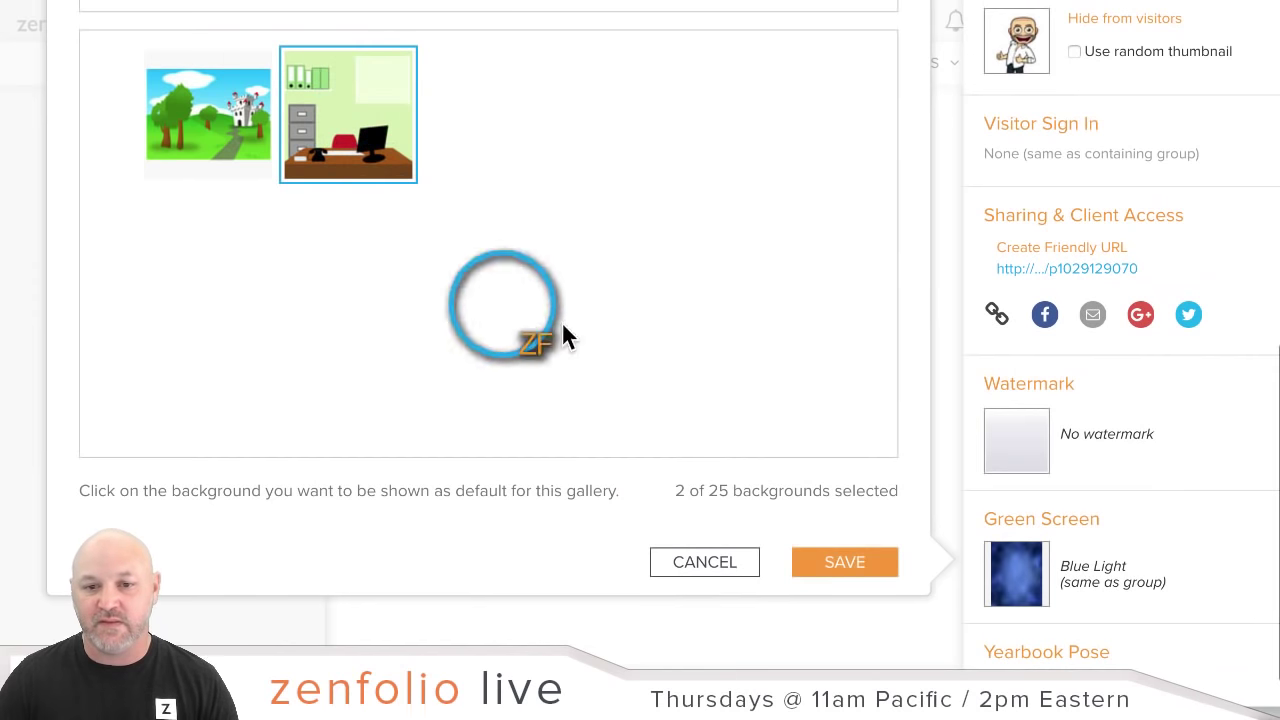
{"action": "left_click", "coordinate": [860, 562]}
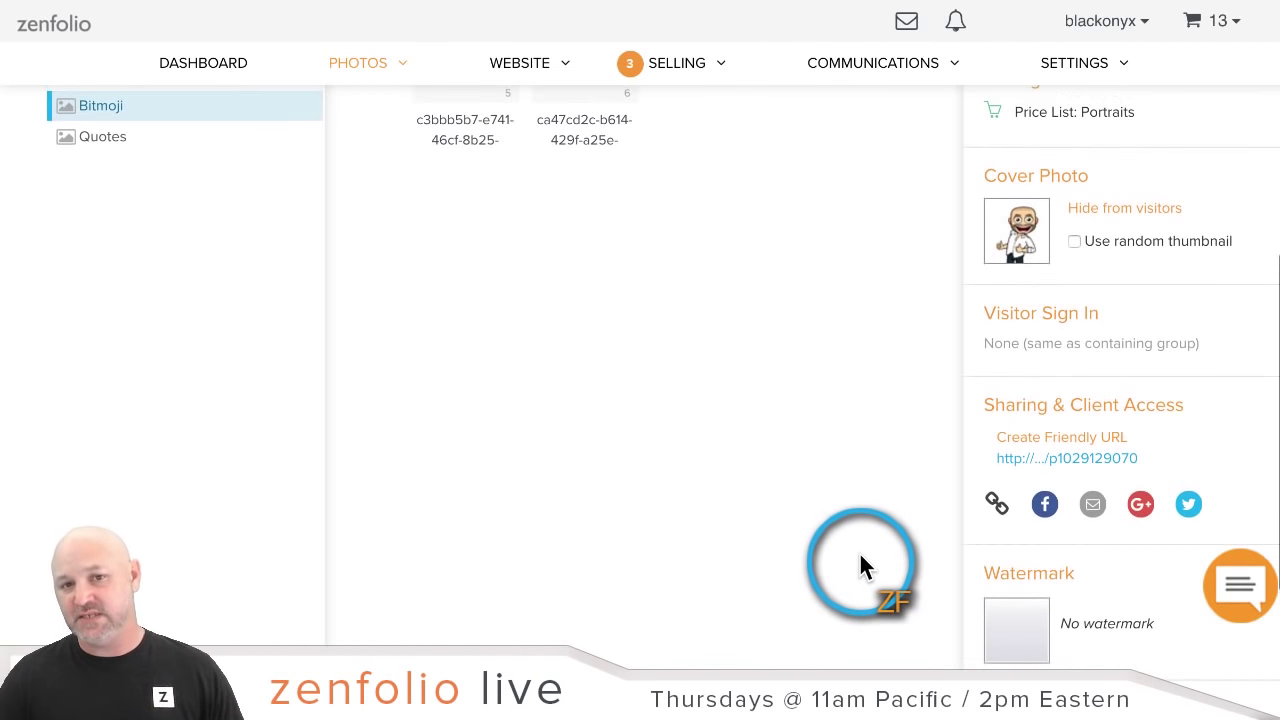
Select all images in the Bitmoji gallery, enable PNGs as cutouts for them, and clear the selection
{"action": "scroll", "coordinate": [863, 565], "scroll_direction": "up", "scroll_amount": 3}
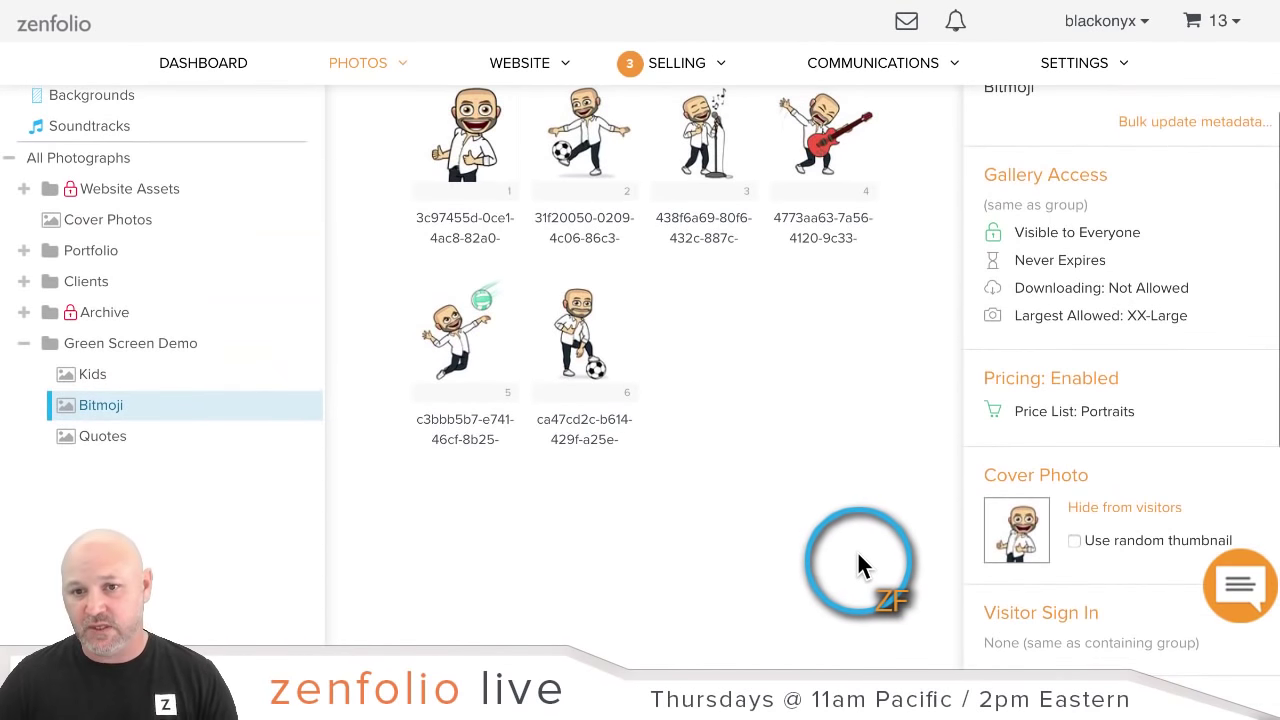
{"action": "scroll", "coordinate": [858, 552], "scroll_direction": "up", "scroll_amount": 1}
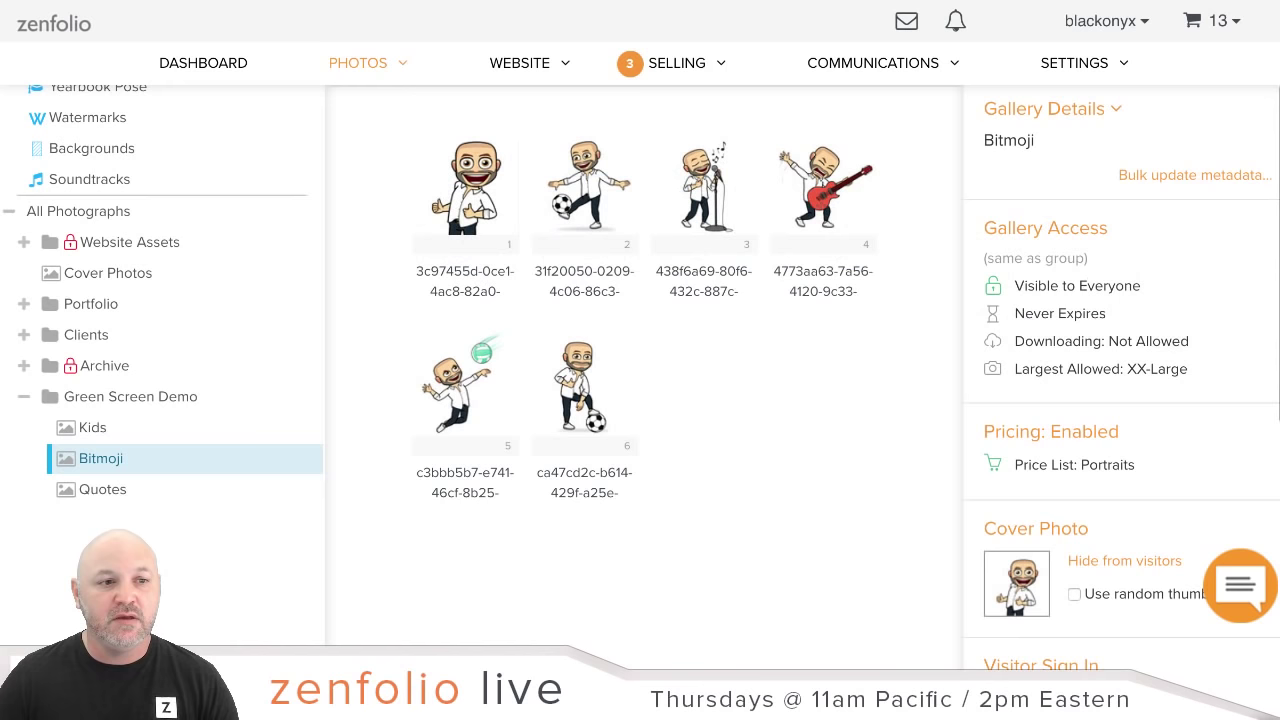
{"action": "scroll", "coordinate": [828, 501], "scroll_direction": "down", "scroll_amount": 1}
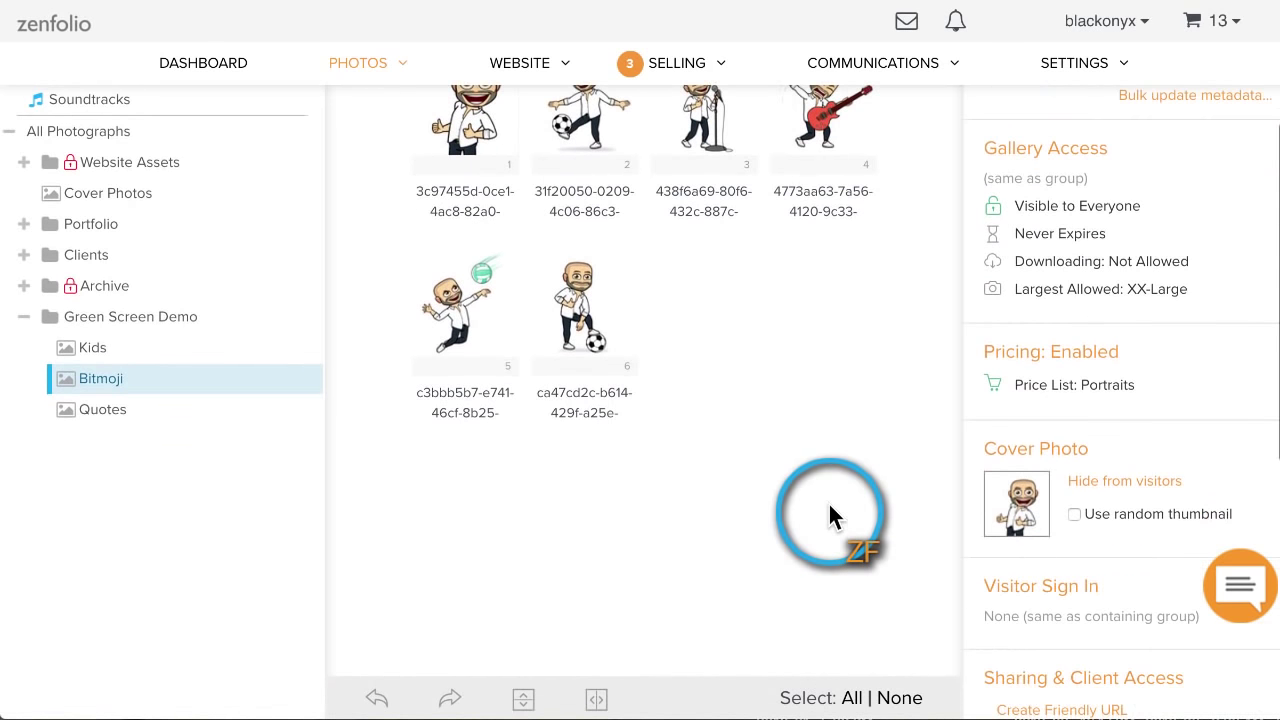
{"action": "left_click", "coordinate": [855, 698]}
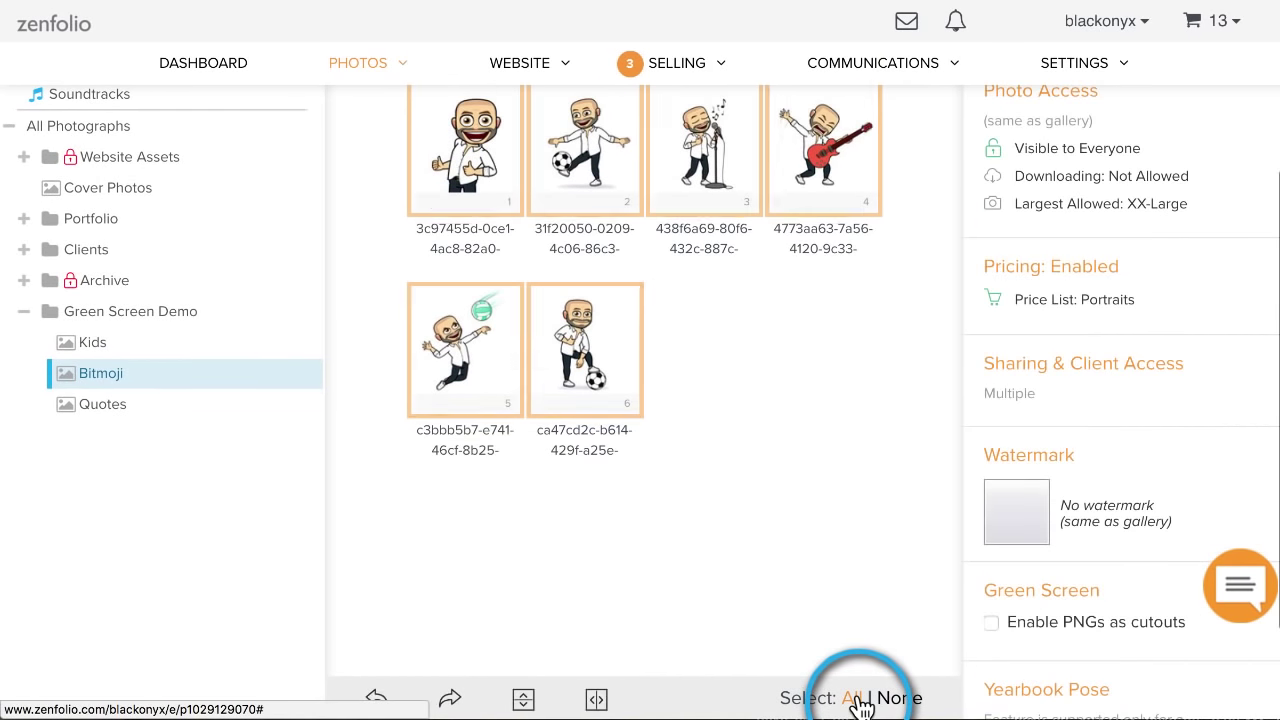
{"action": "scroll", "coordinate": [1073, 512], "scroll_direction": "down", "scroll_amount": 1}
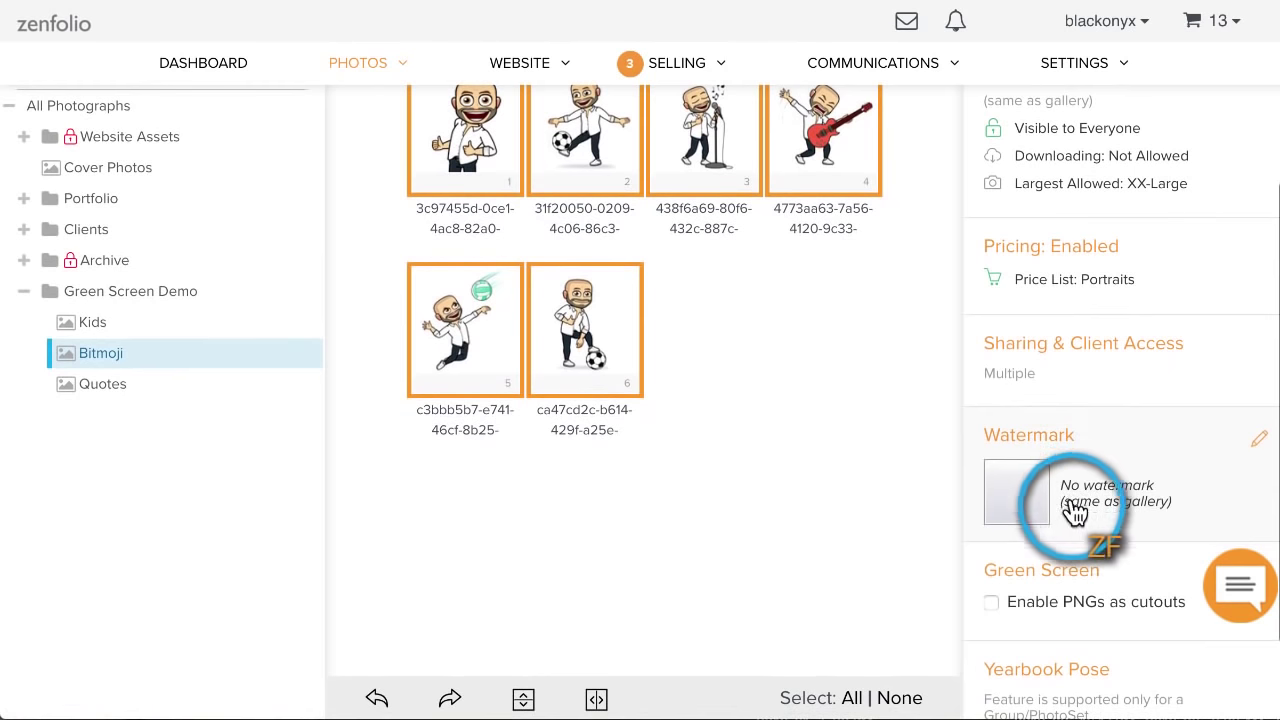
{"action": "left_click", "coordinate": [992, 603]}
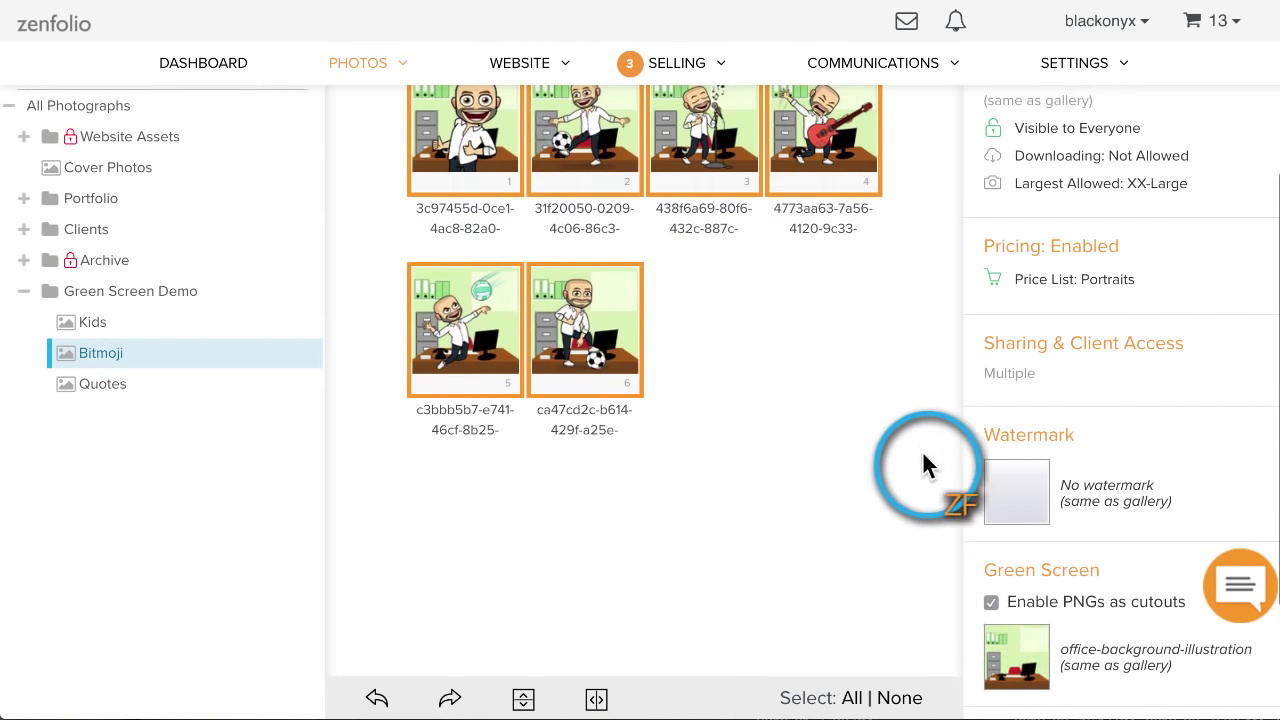
{"action": "left_click", "coordinate": [884, 440]}
{"action": "scroll", "coordinate": [879, 445], "scroll_direction": "up", "scroll_amount": 2}
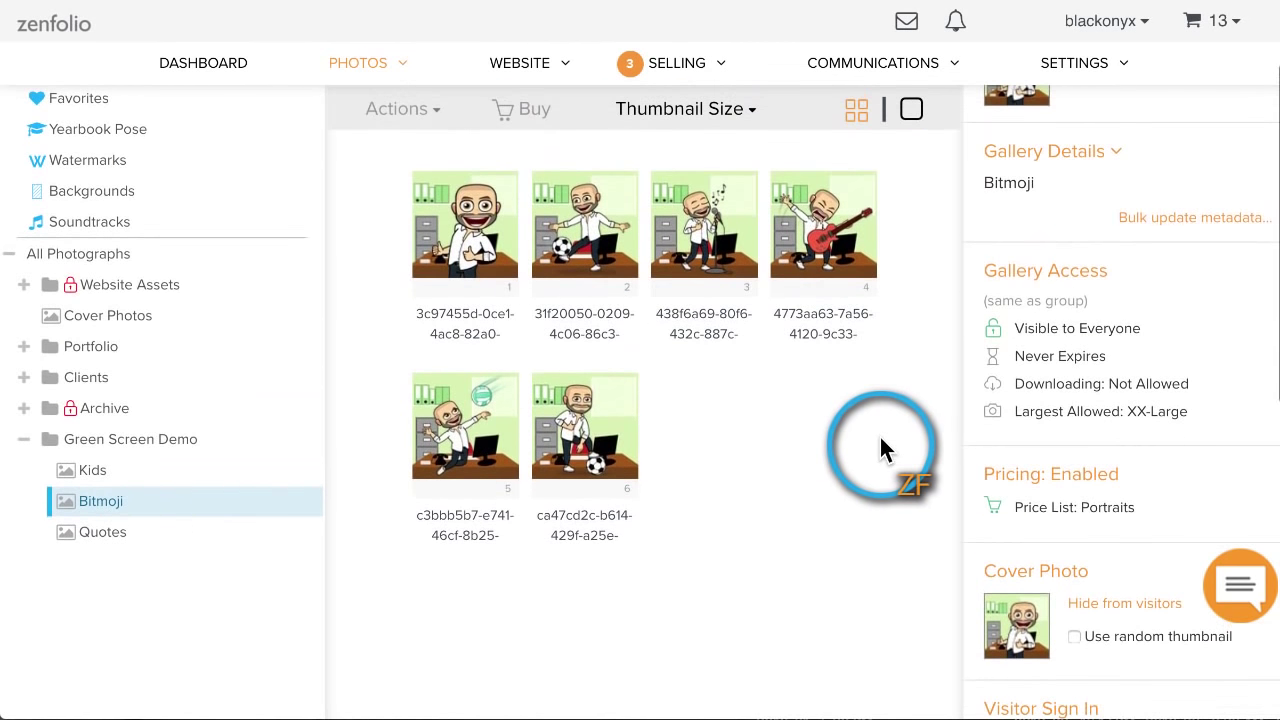
{"action": "scroll", "coordinate": [879, 445], "scroll_direction": "up", "scroll_amount": 1}
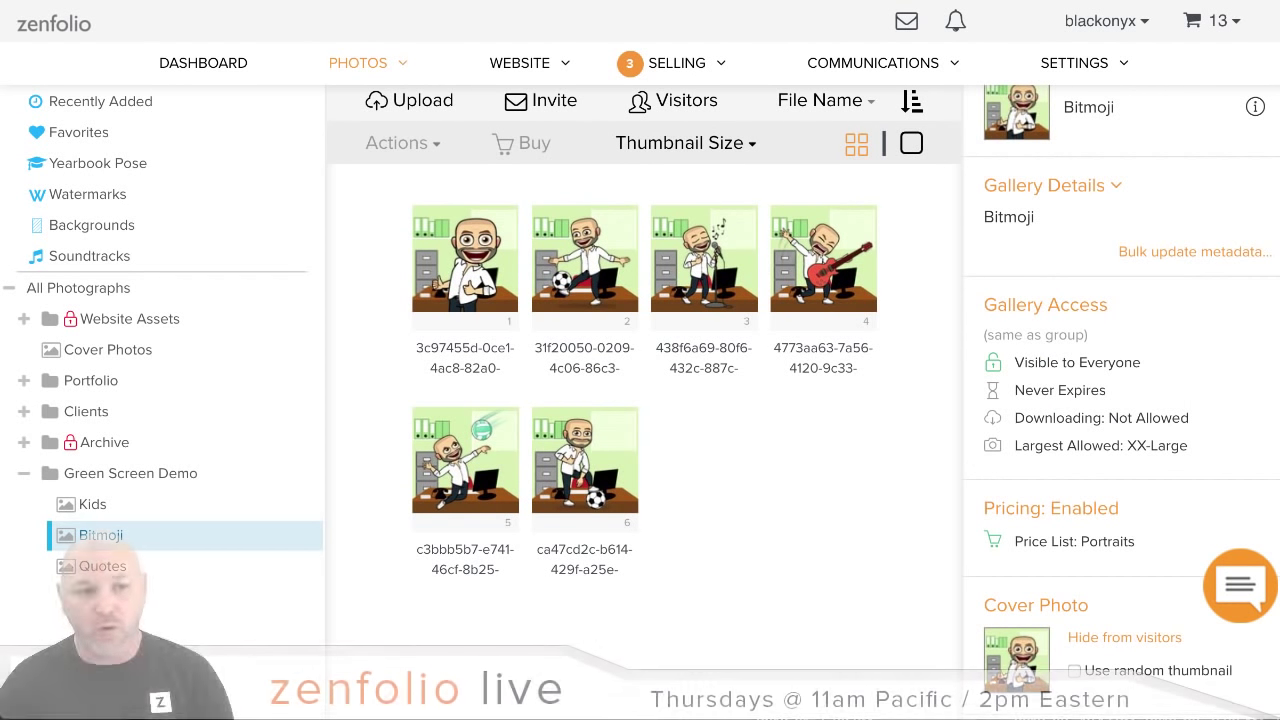
{"action": "scroll", "coordinate": [881, 326], "scroll_direction": "down", "scroll_amount": 1}
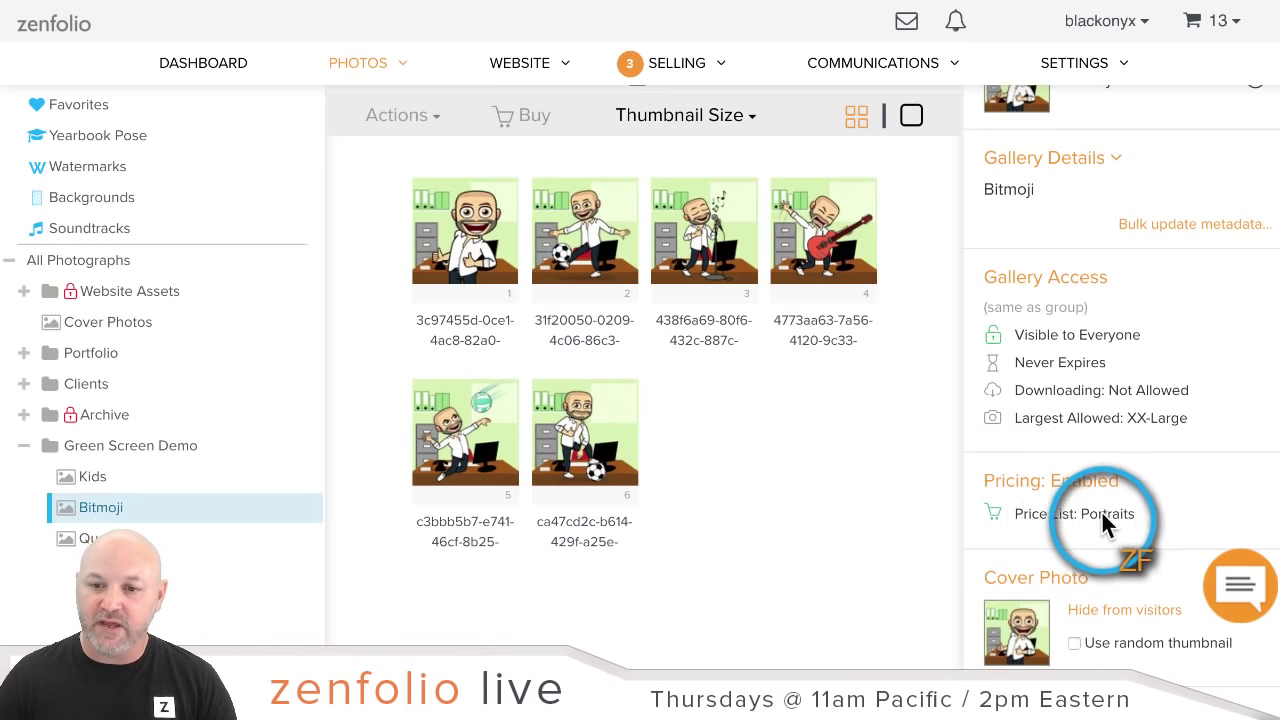
Open the Kids gallery and bring up its visitor preview in a new browser tab
{"action": "left_click", "coordinate": [90, 478]}
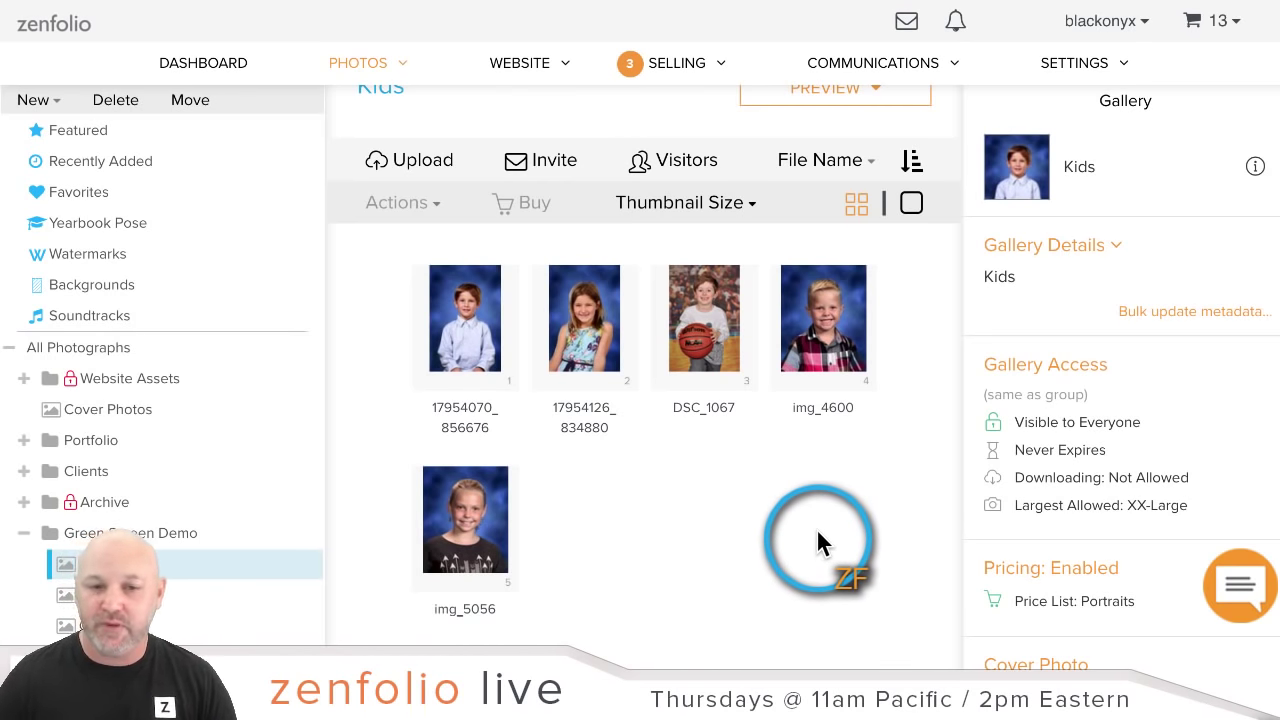
{"action": "scroll", "coordinate": [828, 530], "scroll_direction": "up", "scroll_amount": 1}
{"action": "left_click", "coordinate": [876, 122]}
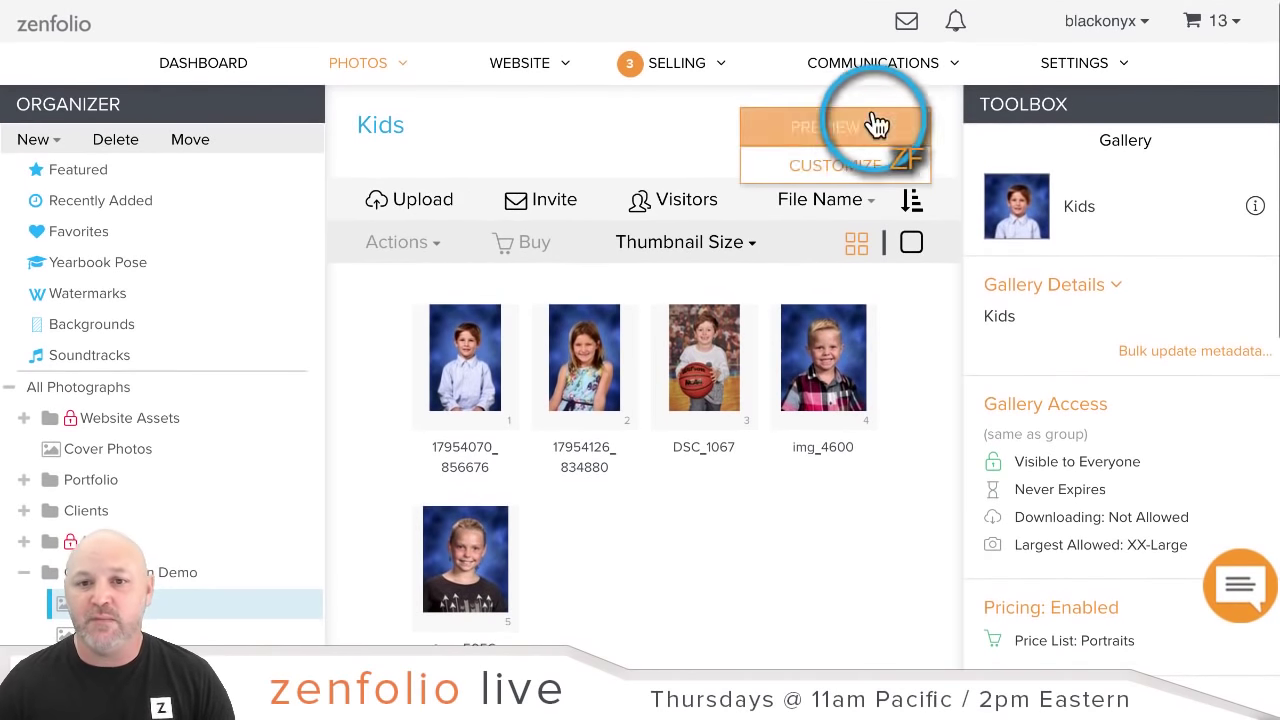
{"action": "right_click", "coordinate": [826, 124]}
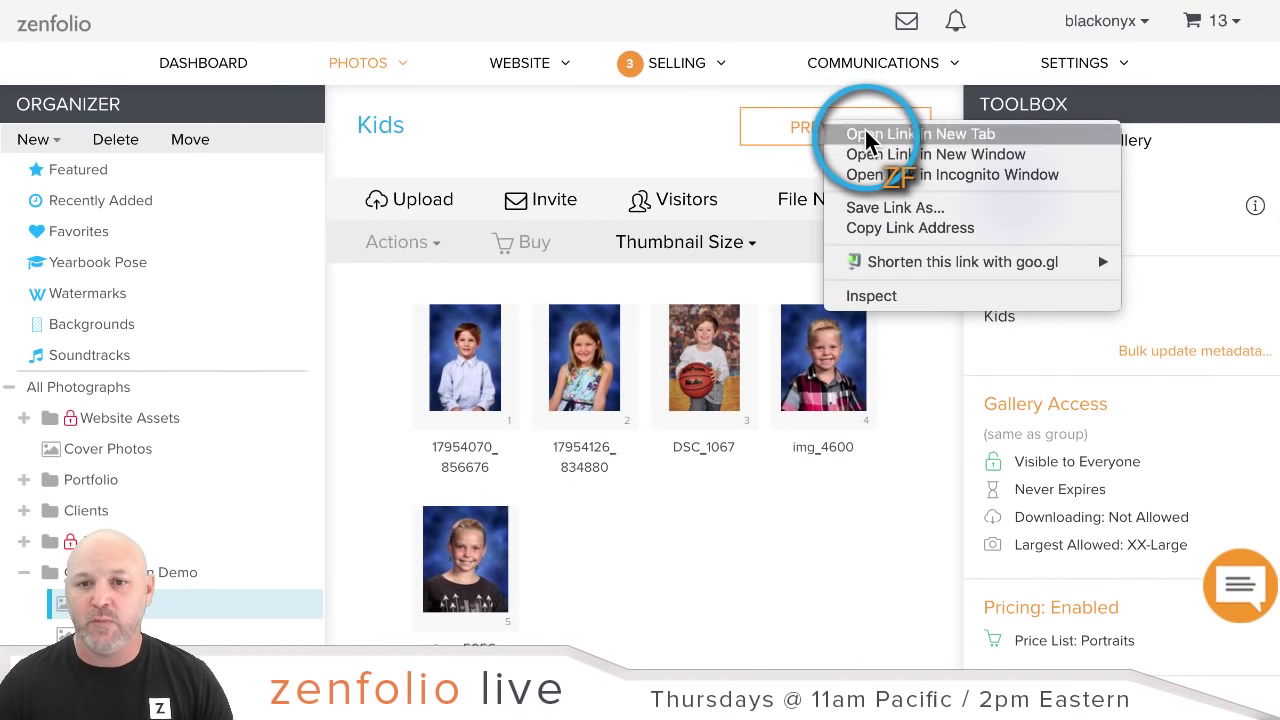
{"action": "left_click", "coordinate": [866, 134]}
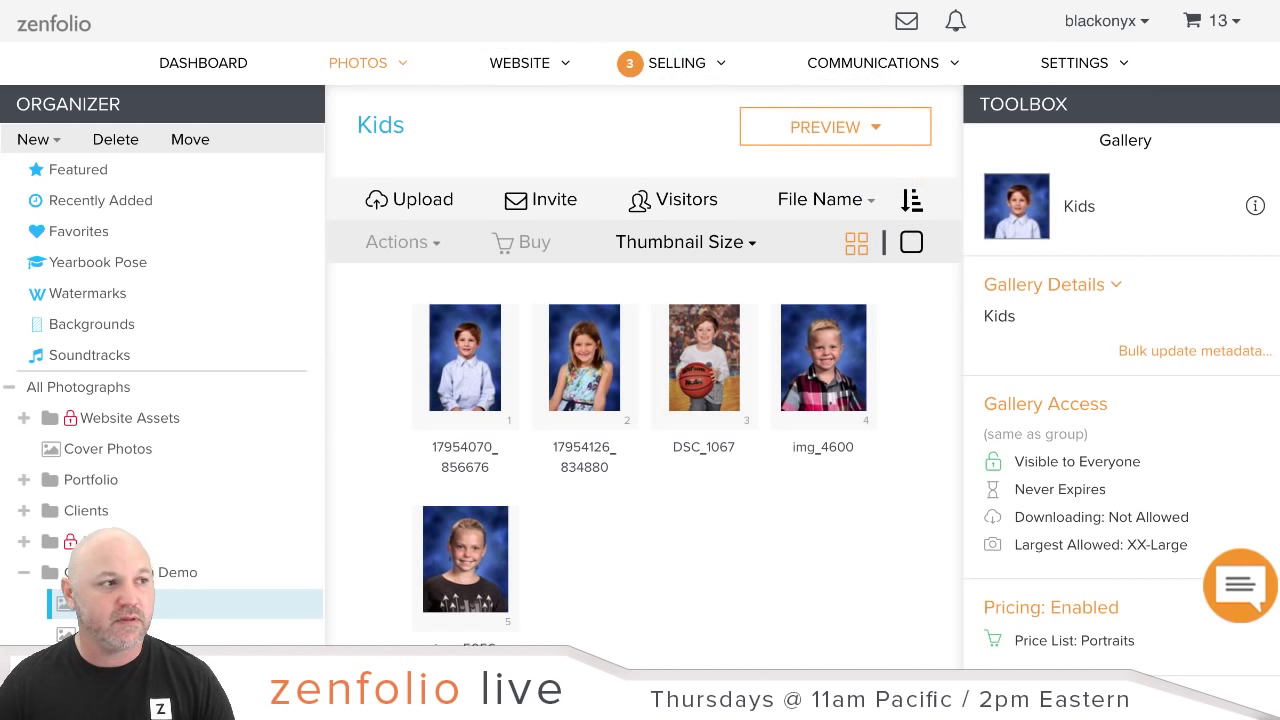
{"action": "key", "text": "ctrl+Tab"}
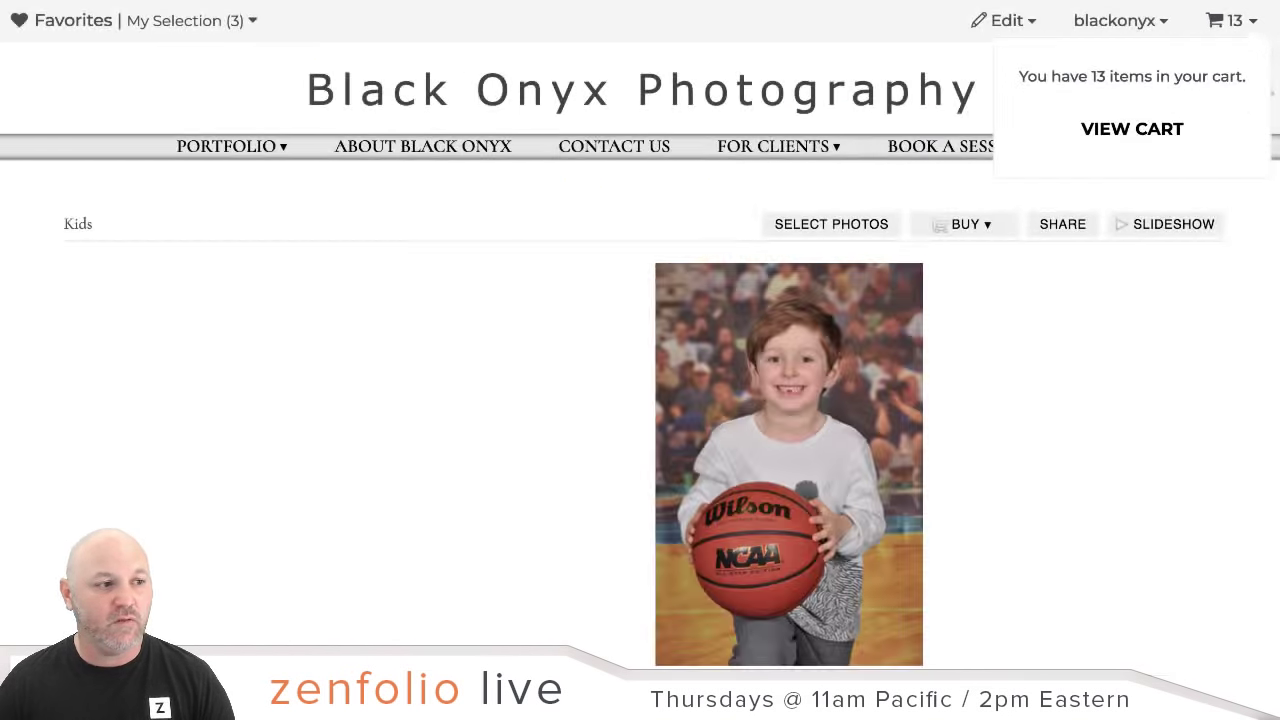
Look over the Kids photos in the visitor preview and open photo 17954070_856676
{"action": "scroll", "coordinate": [543, 190], "scroll_direction": "down", "scroll_amount": 1}
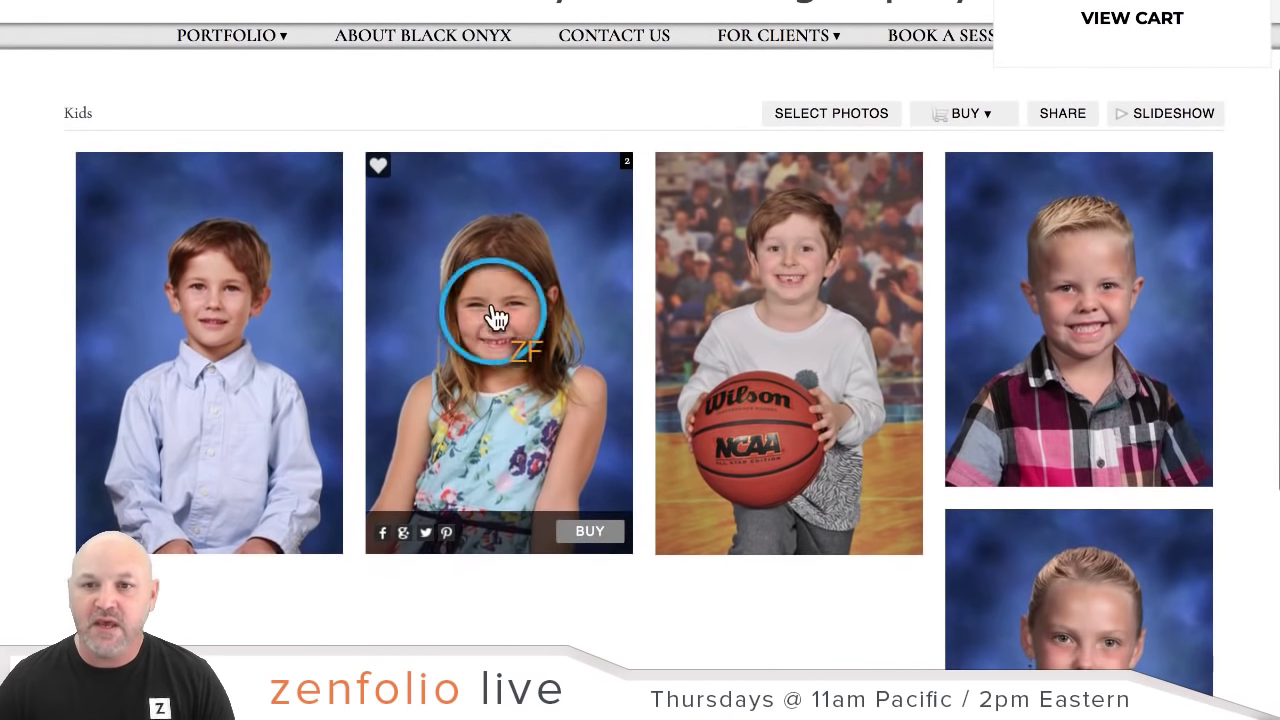
{"action": "scroll", "coordinate": [530, 328], "scroll_direction": "up", "scroll_amount": 1}
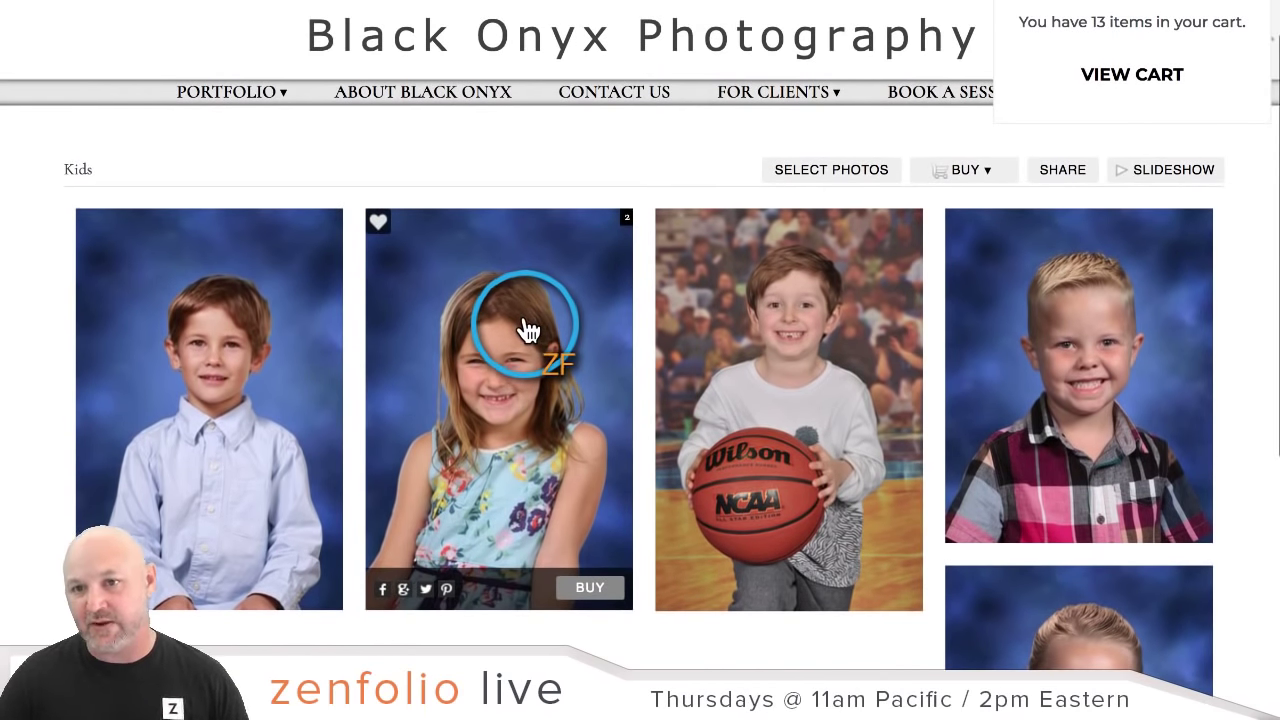
{"action": "scroll", "coordinate": [508, 349], "scroll_direction": "down", "scroll_amount": 1}
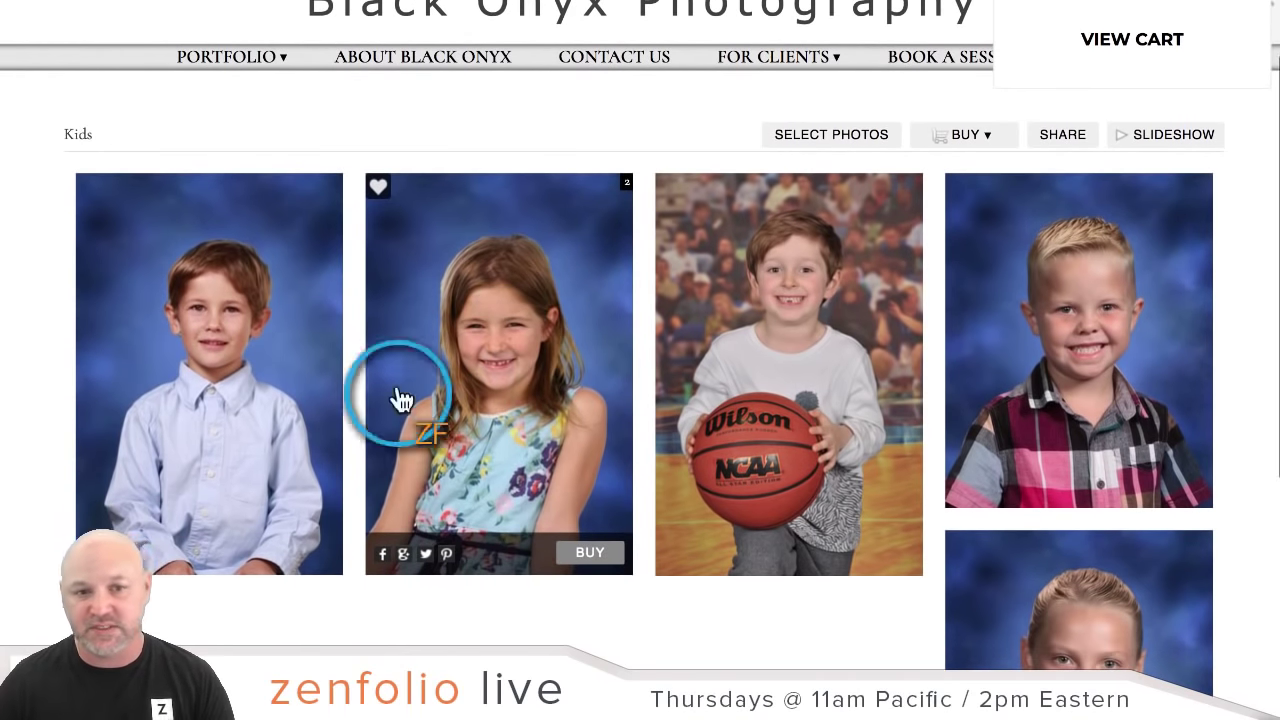
{"action": "left_click", "coordinate": [294, 377]}
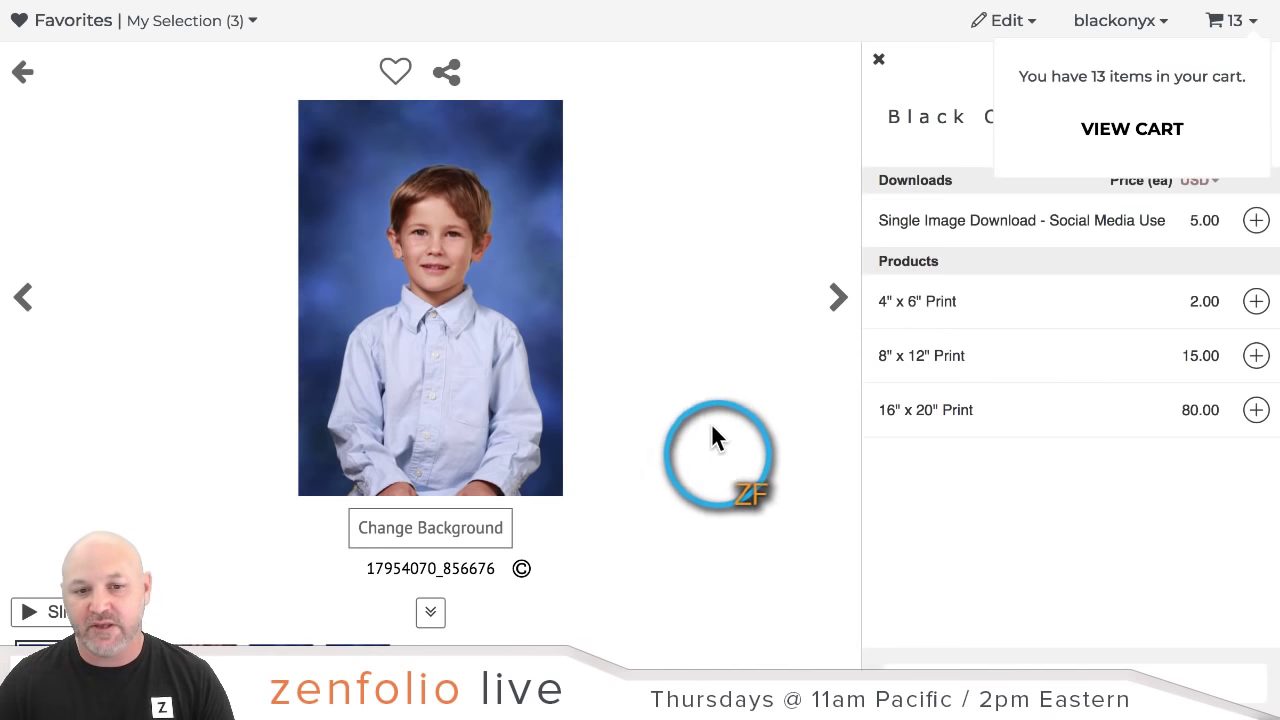
Change the photo's background to the $3.00 green ivy and brick wall and add a 4" x 6" print to the cart
{"action": "left_click", "coordinate": [470, 537]}
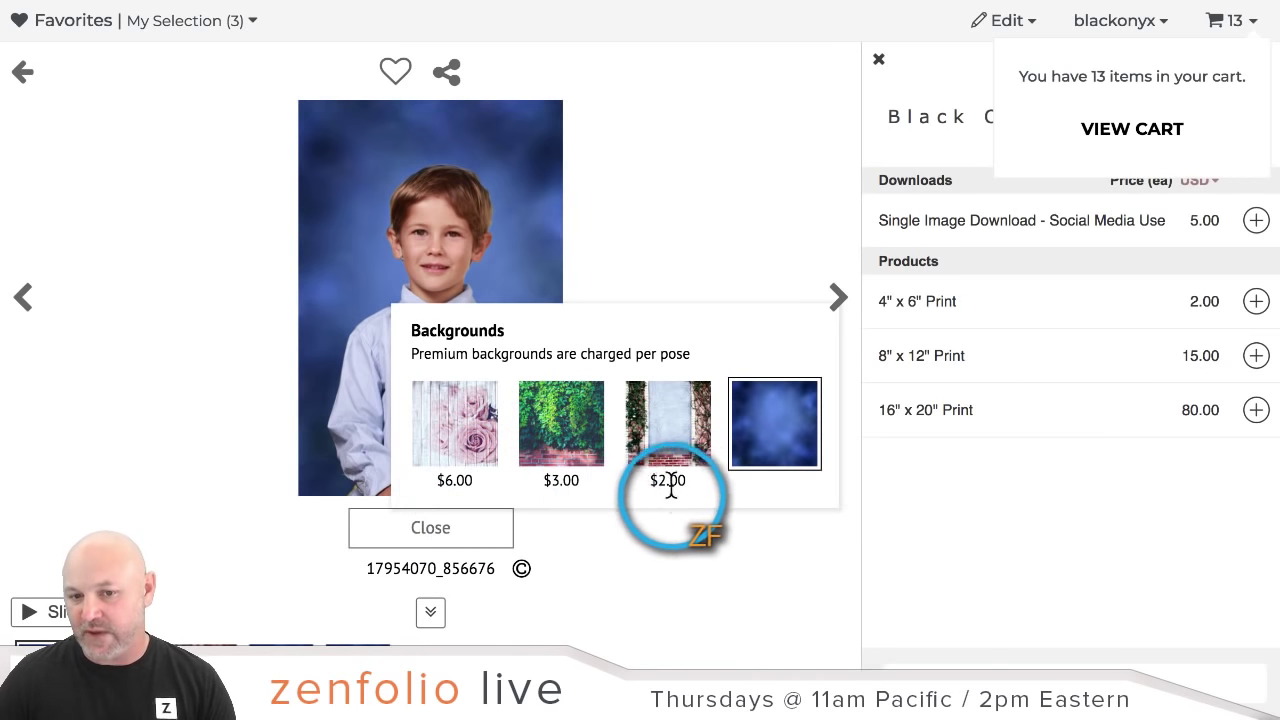
{"action": "left_click", "coordinate": [537, 458]}
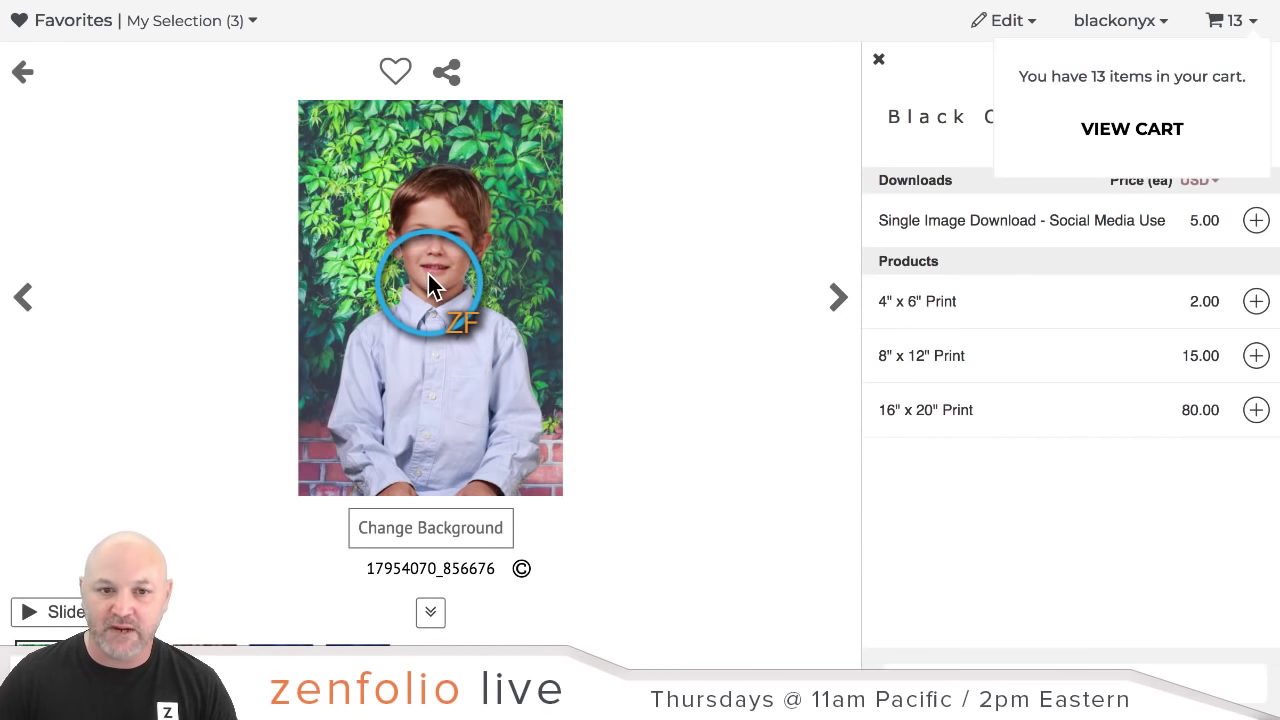
{"action": "left_click", "coordinate": [1257, 303]}
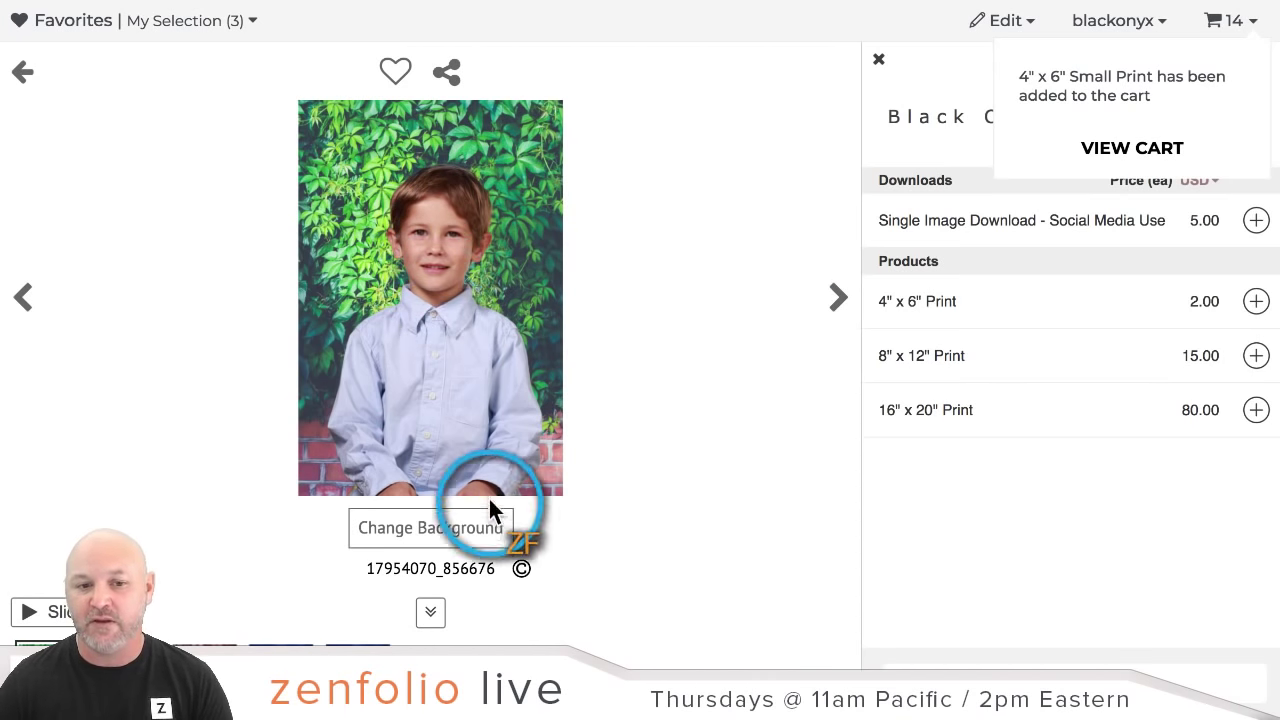
Change the photo's background to the $2.00 wall with climbing plants and add an 8" x 12" print to the cart
{"action": "left_click", "coordinate": [492, 536]}
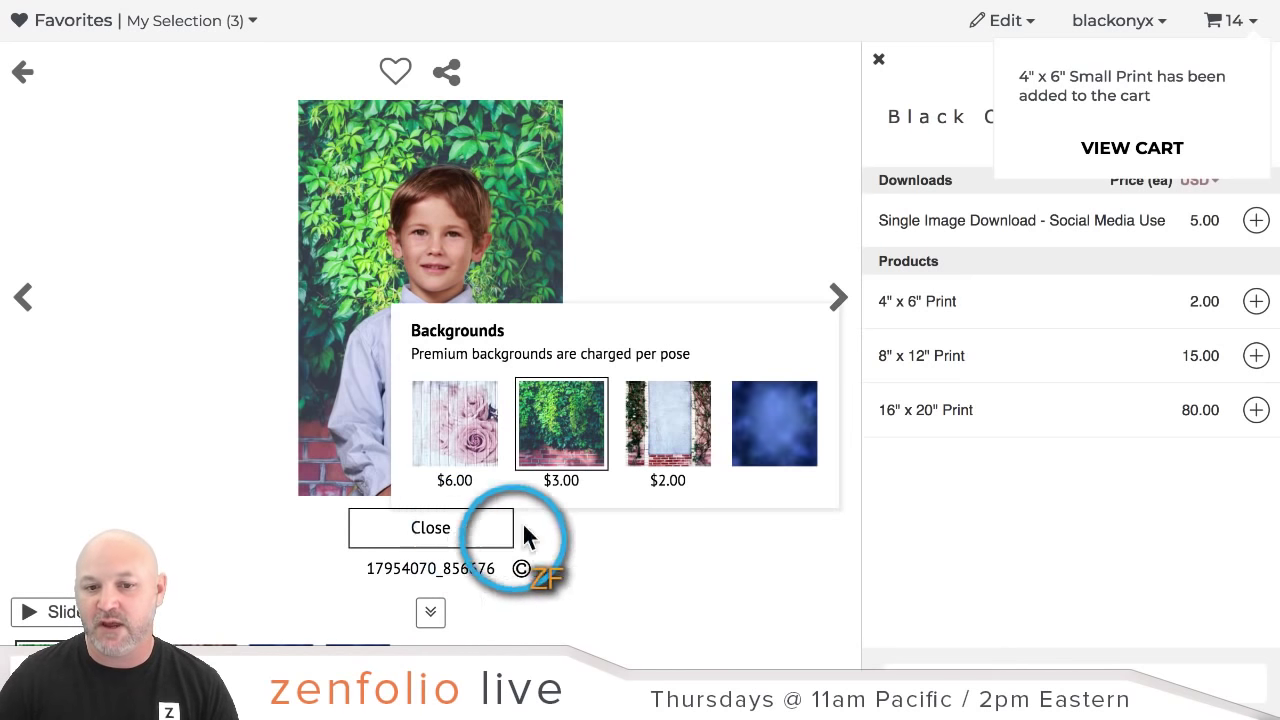
{"action": "left_click", "coordinate": [674, 430]}
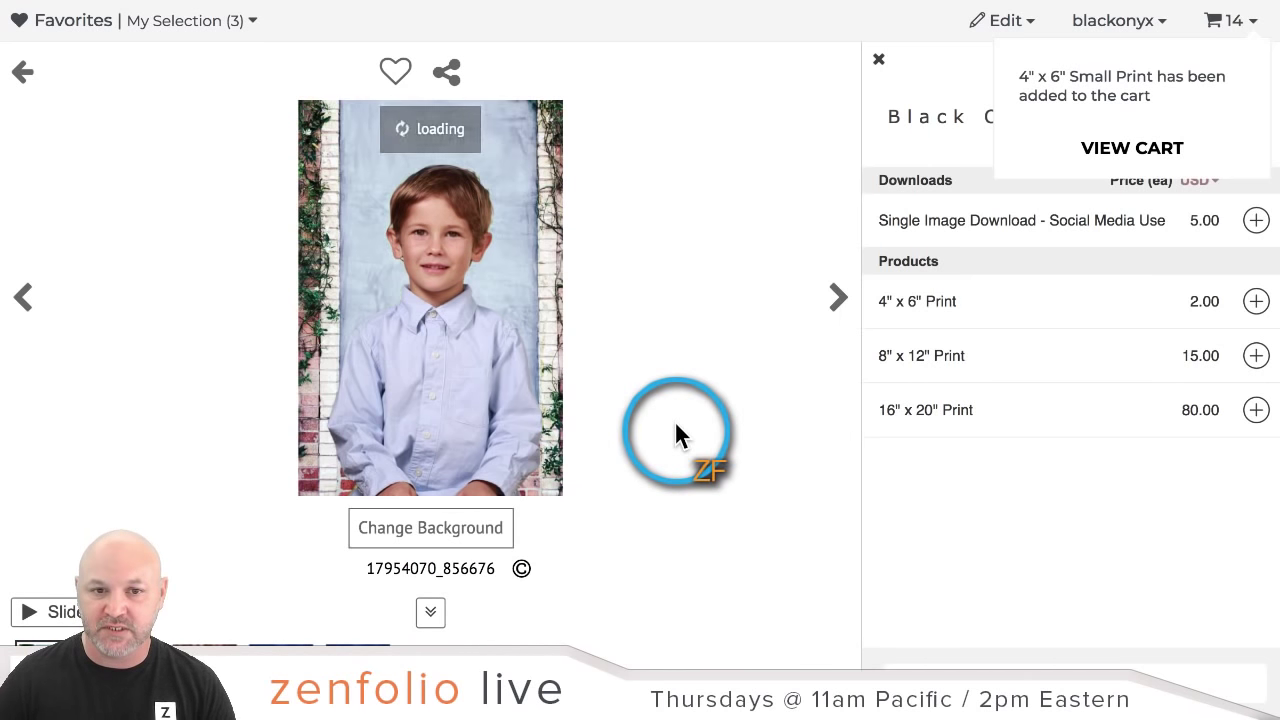
{"action": "left_click", "coordinate": [1257, 357]}
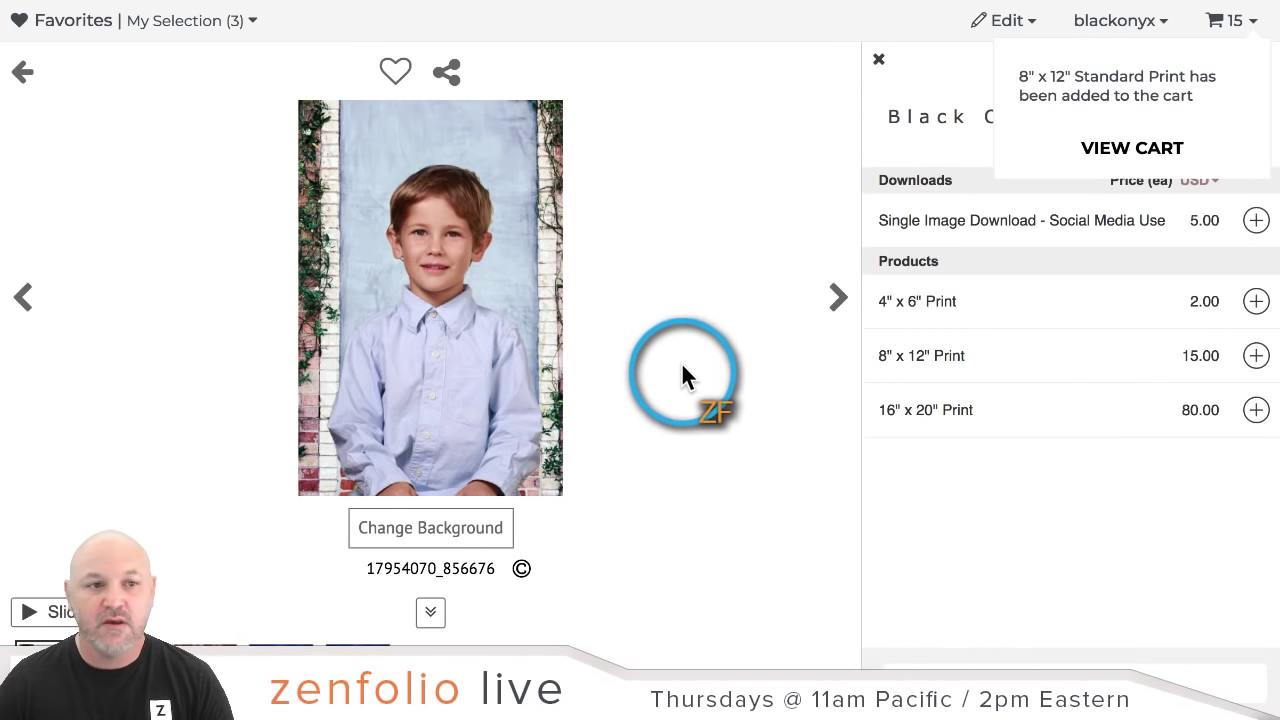
Return to the organizer, open the Backgrounds library, and examine the details of the Click Photo background
{"action": "left_click", "coordinate": [24, 76]}
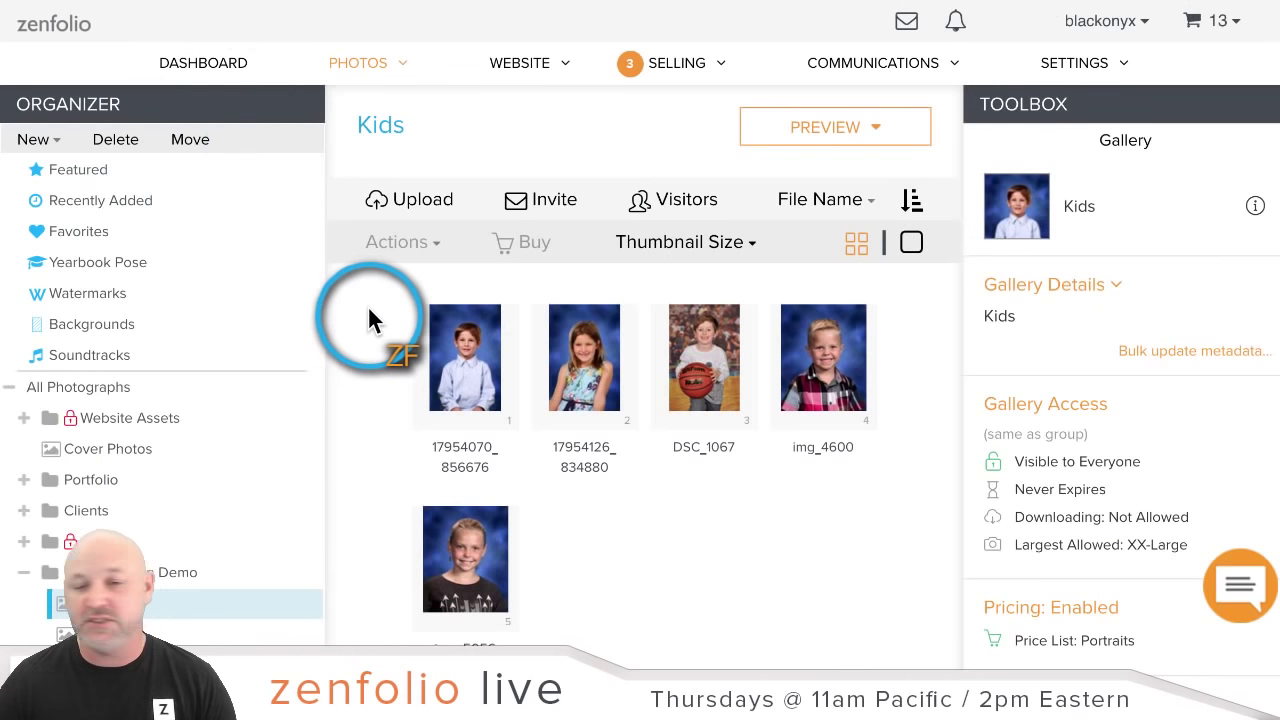
{"action": "left_click", "coordinate": [165, 330]}
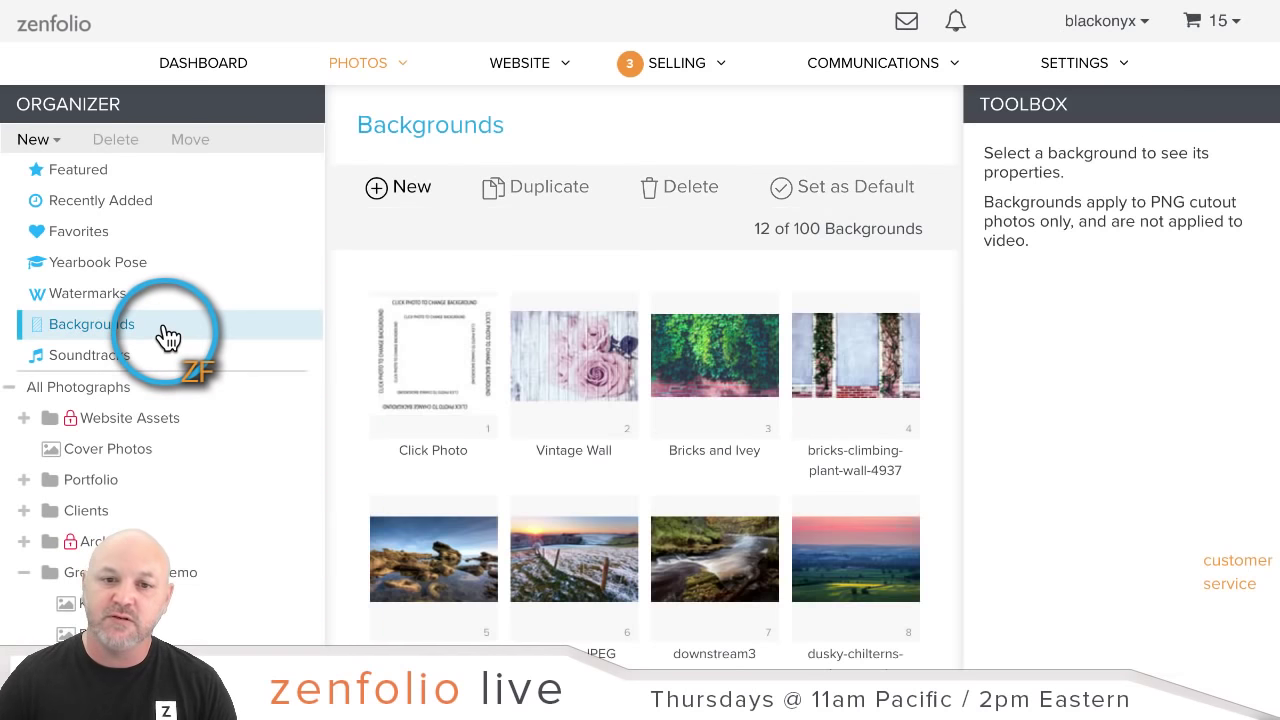
{"action": "left_click", "coordinate": [456, 368]}
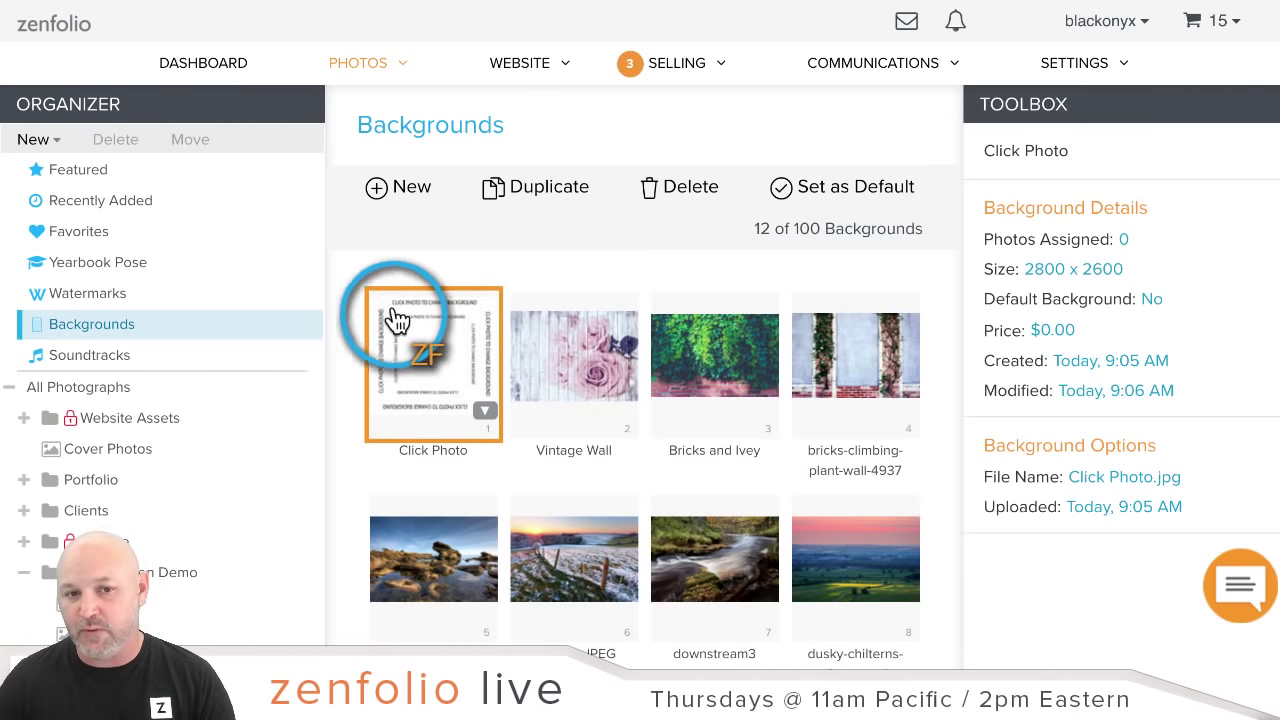
Open the Kids gallery's green screen settings and add the Click Photo background to its selected backgrounds
{"action": "scroll", "coordinate": [229, 357], "scroll_direction": "down", "scroll_amount": 3}
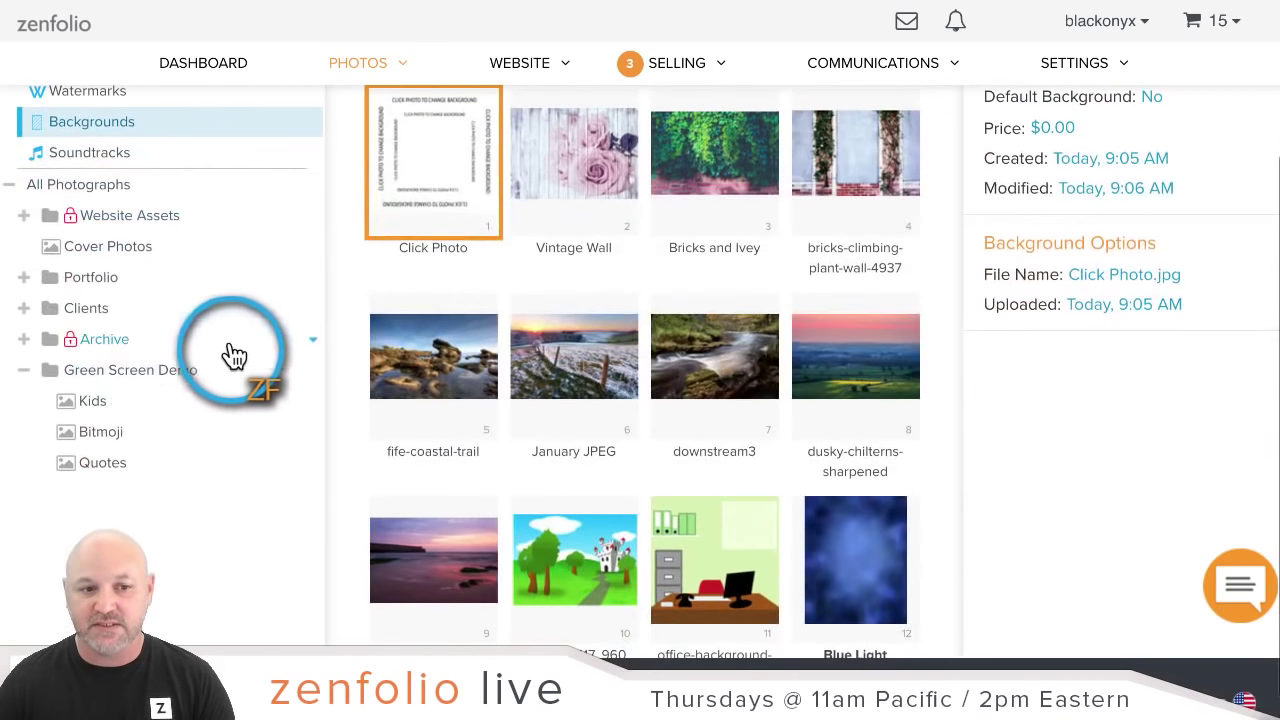
{"action": "left_click", "coordinate": [135, 405]}
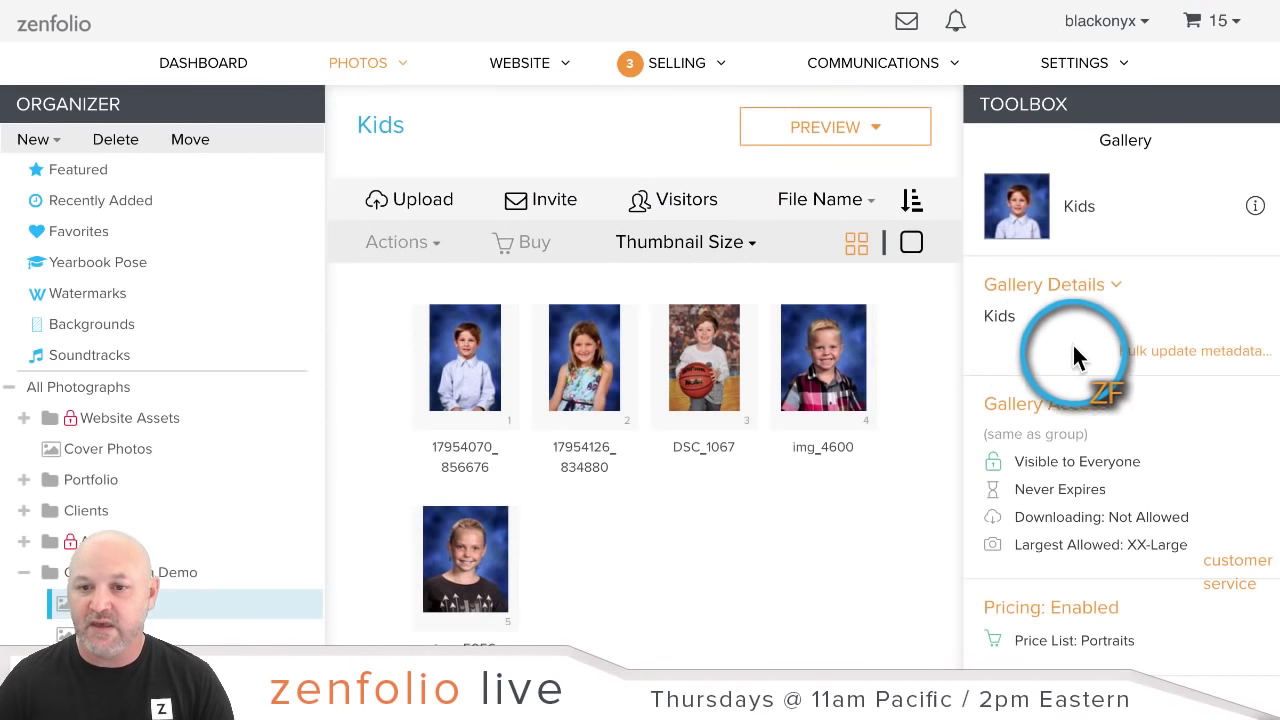
{"action": "scroll", "coordinate": [1084, 336], "scroll_direction": "down", "scroll_amount": 1}
{"action": "scroll", "coordinate": [1084, 340], "scroll_direction": "down", "scroll_amount": 6}
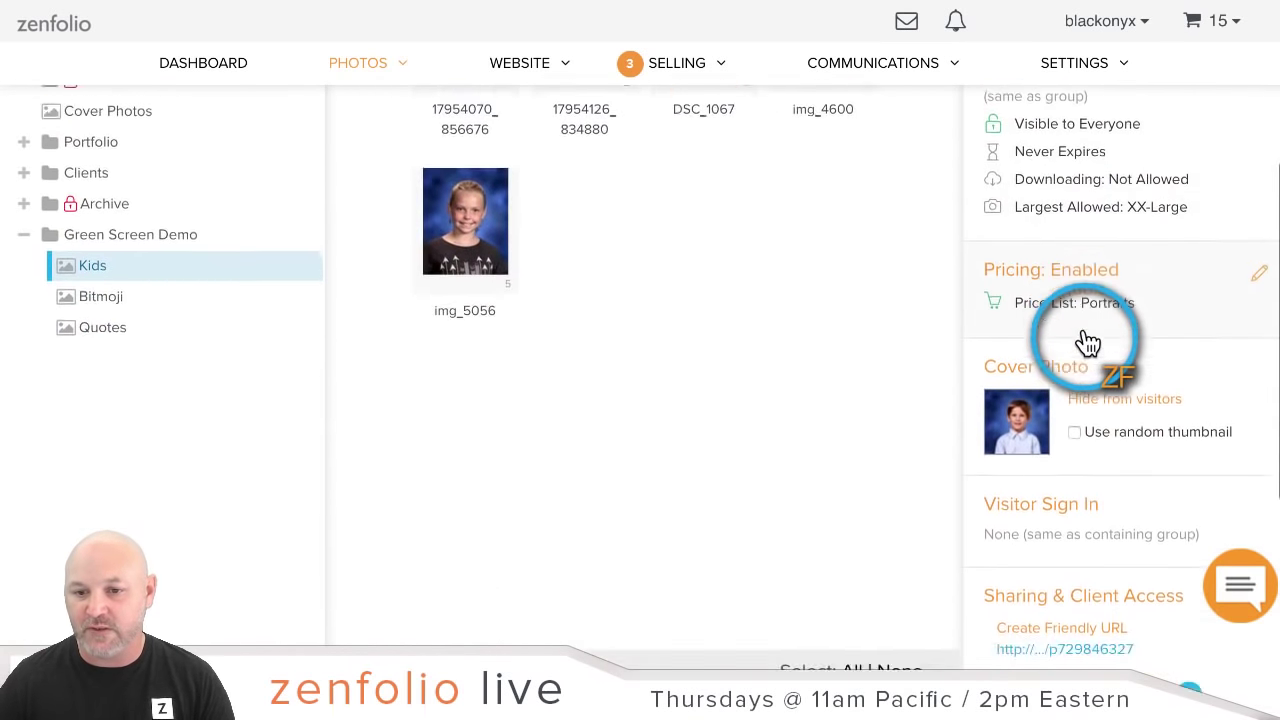
{"action": "scroll", "coordinate": [1088, 341], "scroll_direction": "down", "scroll_amount": 4}
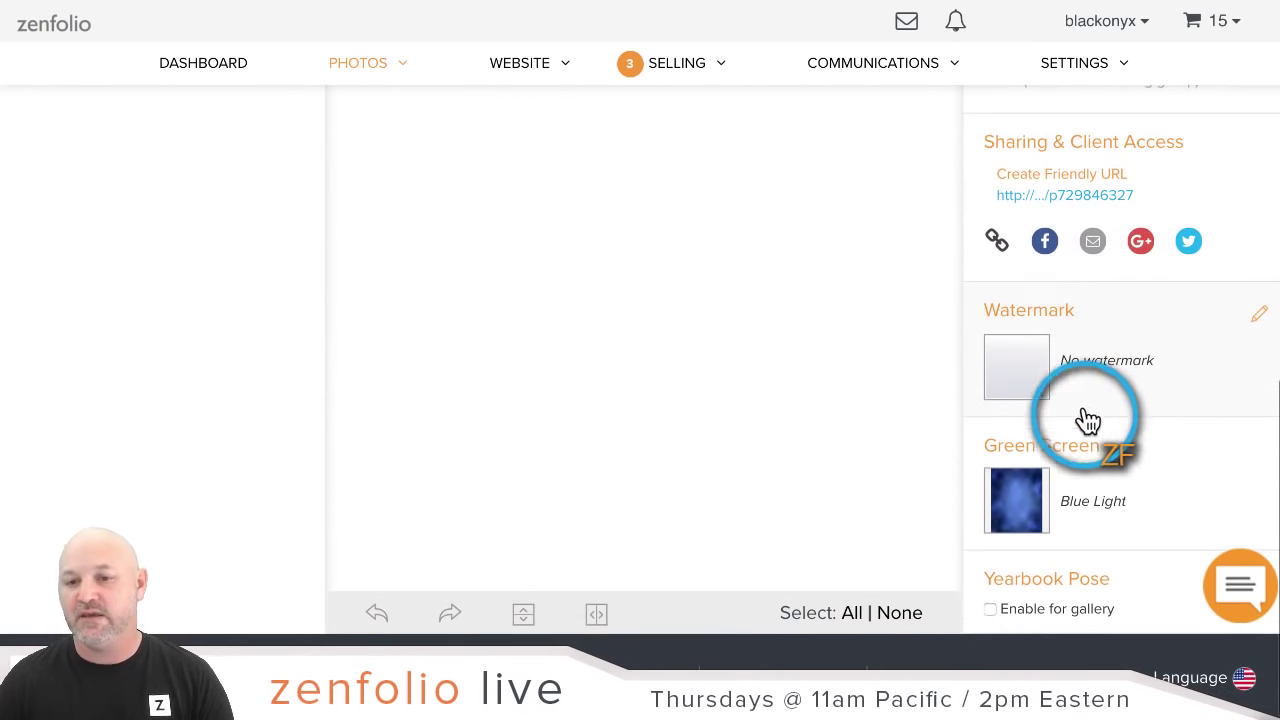
{"action": "left_click", "coordinate": [1040, 450]}
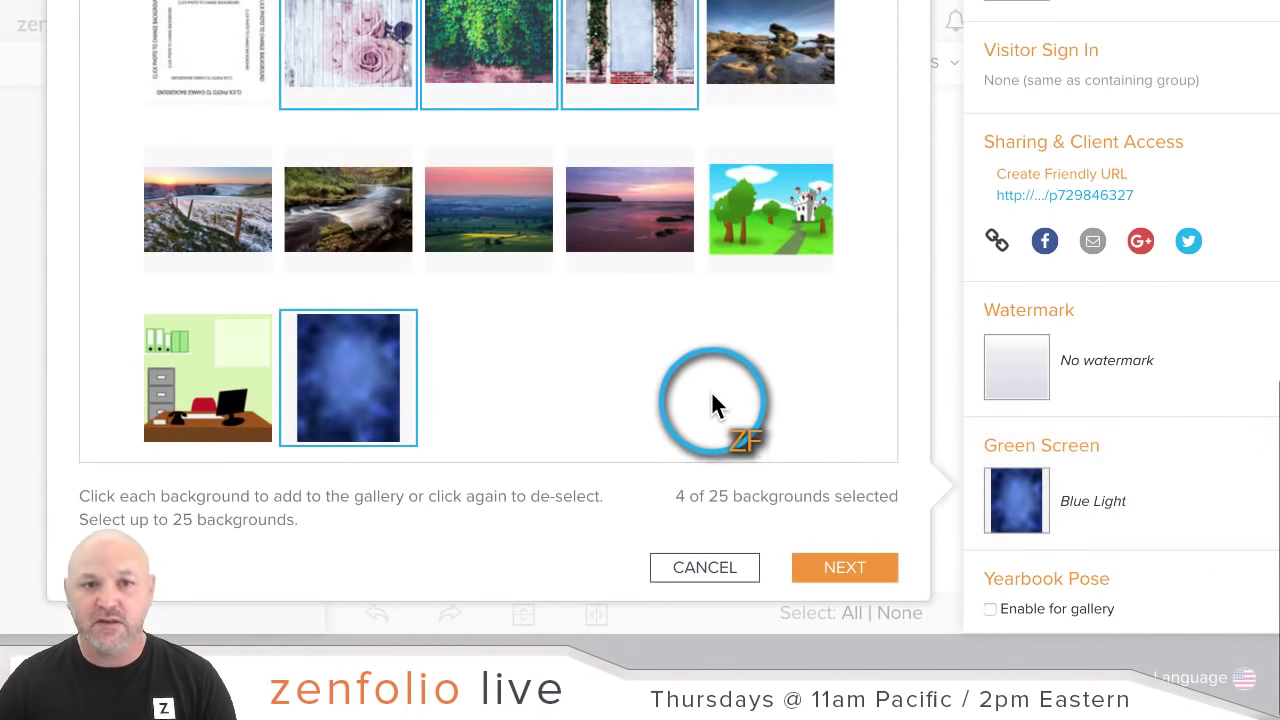
{"action": "scroll", "coordinate": [711, 395], "scroll_direction": "up", "scroll_amount": 2}
{"action": "left_click", "coordinate": [214, 134]}
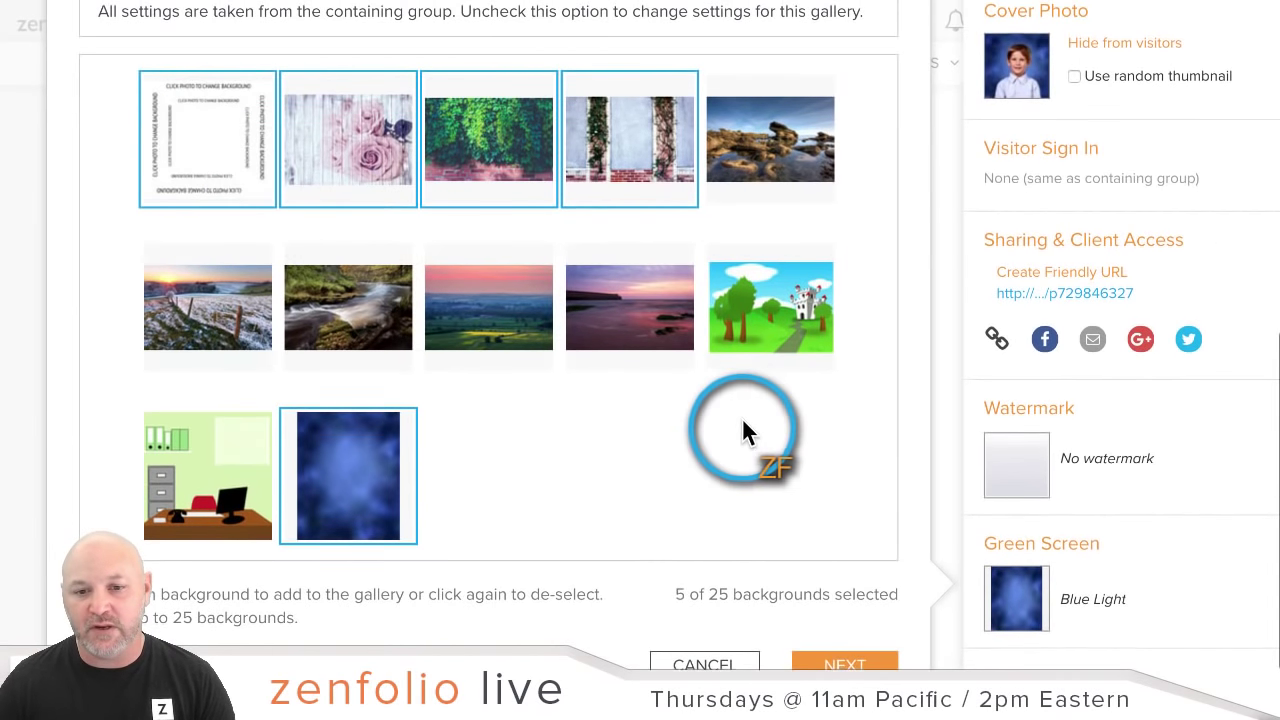
{"action": "scroll", "coordinate": [743, 432], "scroll_direction": "down", "scroll_amount": 2}
Make Click Photo the Kids gallery's default background and save the green screen settings
{"action": "left_click", "coordinate": [846, 566]}
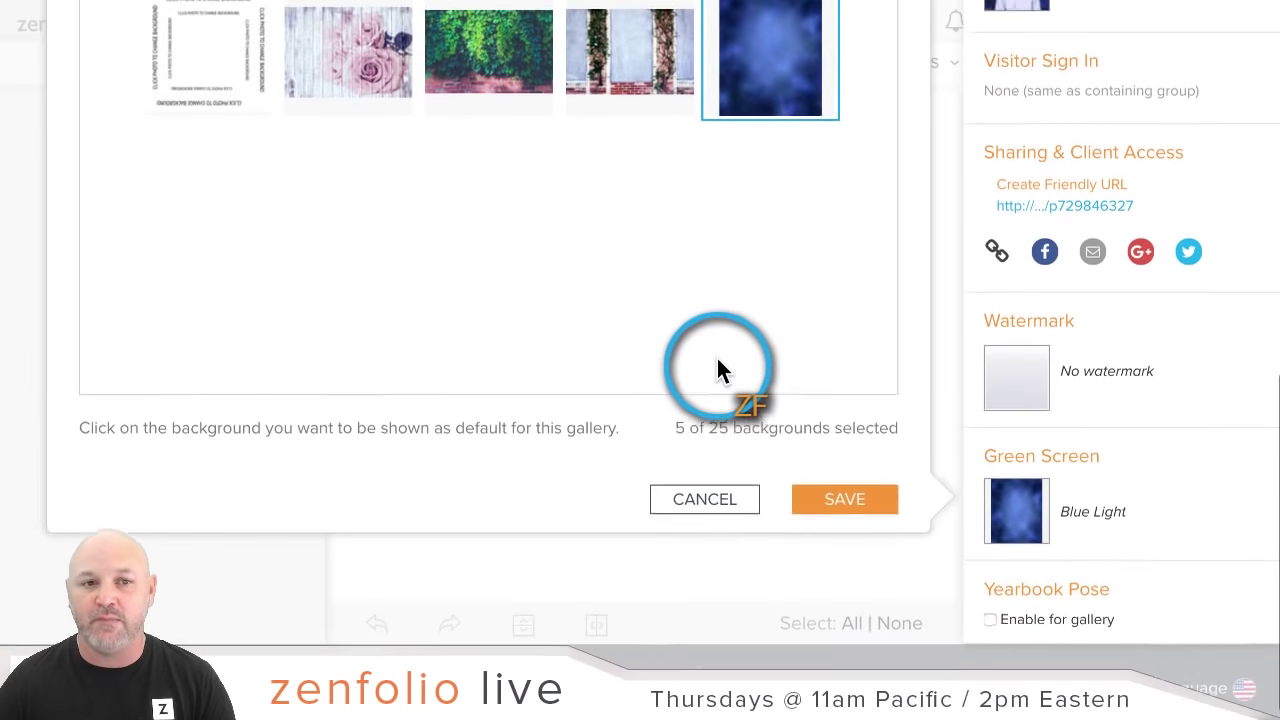
{"action": "scroll", "coordinate": [716, 360], "scroll_direction": "up", "scroll_amount": 2}
{"action": "left_click", "coordinate": [221, 182]}
{"action": "left_click", "coordinate": [829, 594]}
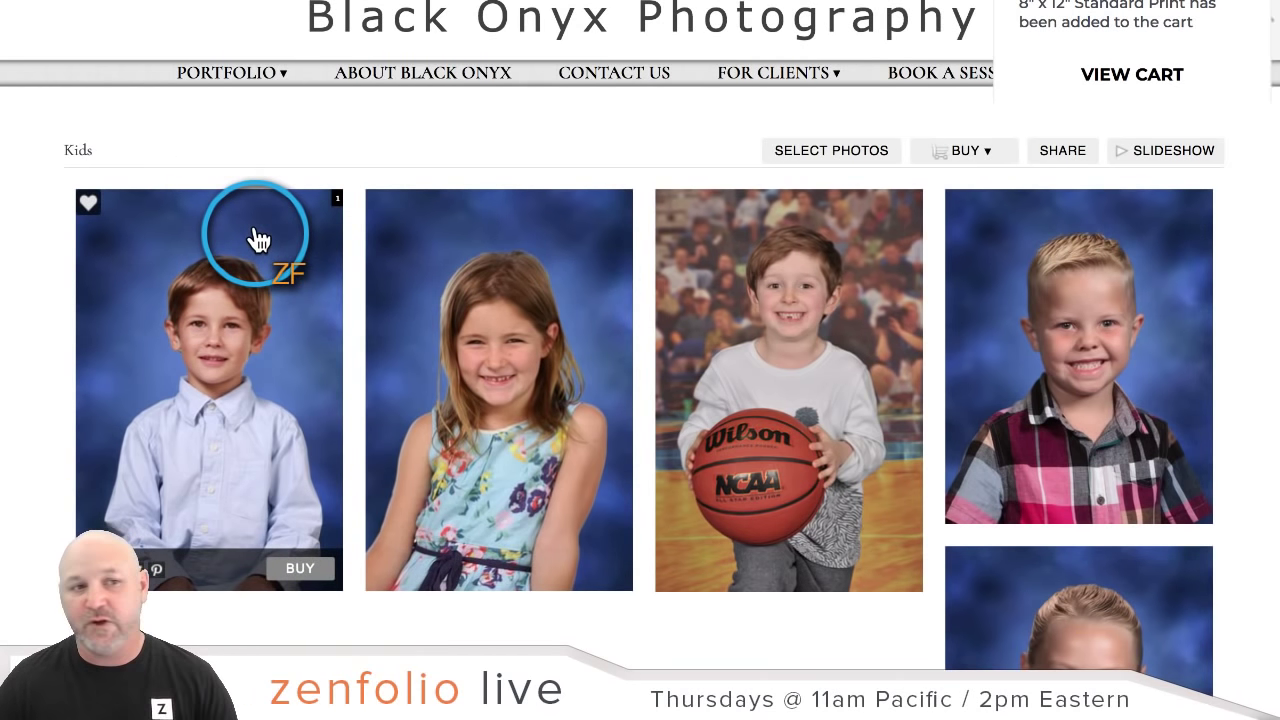
Reload the Kids visitor preview, change img_4600's background to the $3.00 green ivy and brick wall, and return to the gallery page
{"action": "key", "text": "ctrl+r"}
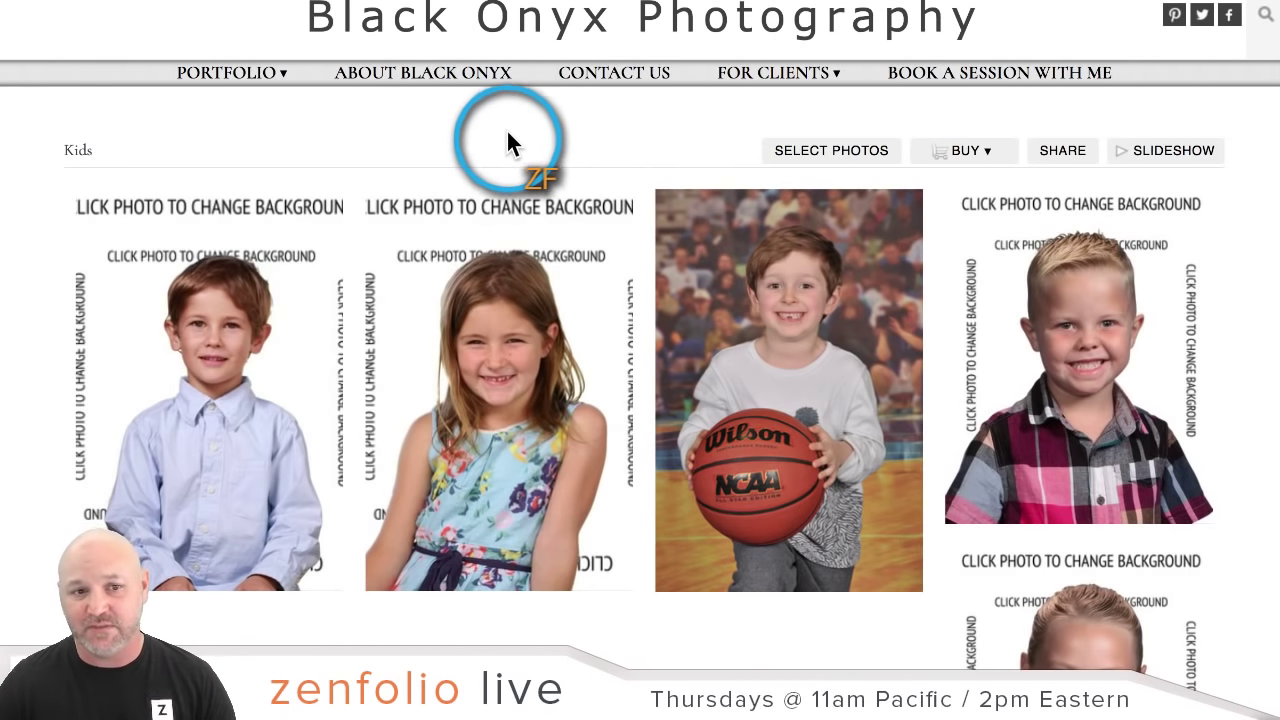
{"action": "left_click", "coordinate": [1029, 219]}
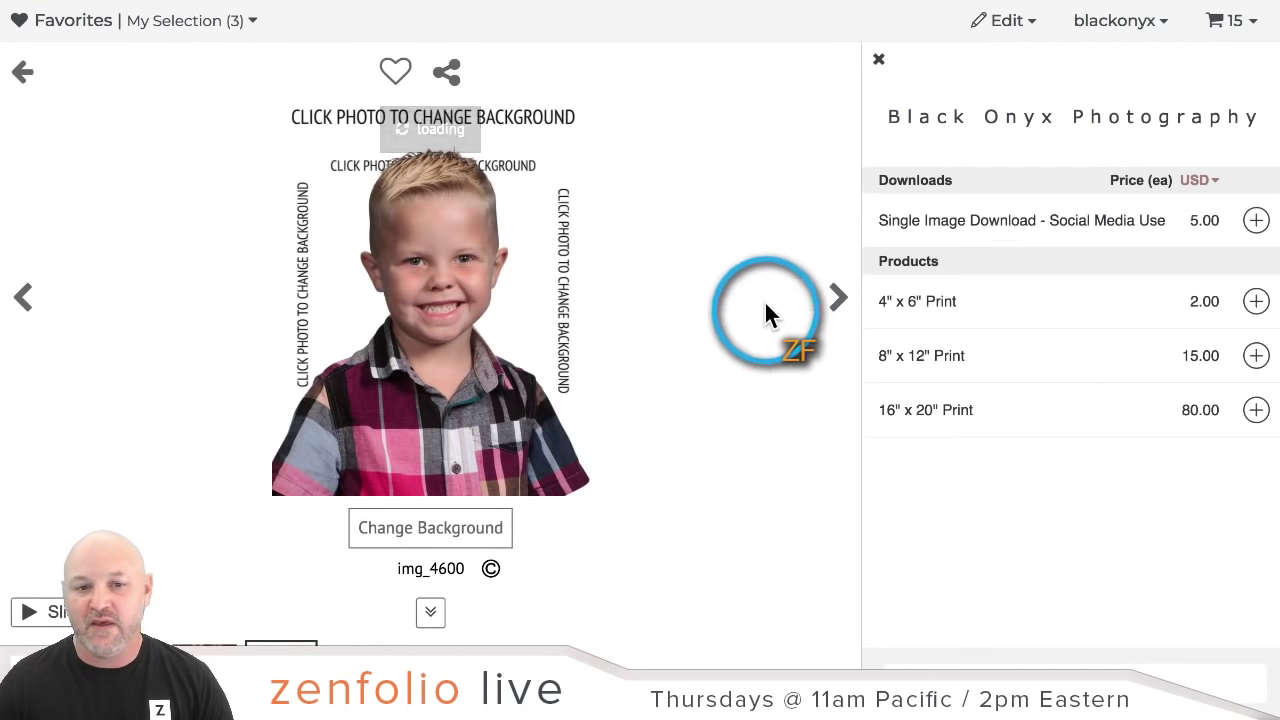
{"action": "left_click", "coordinate": [477, 525]}
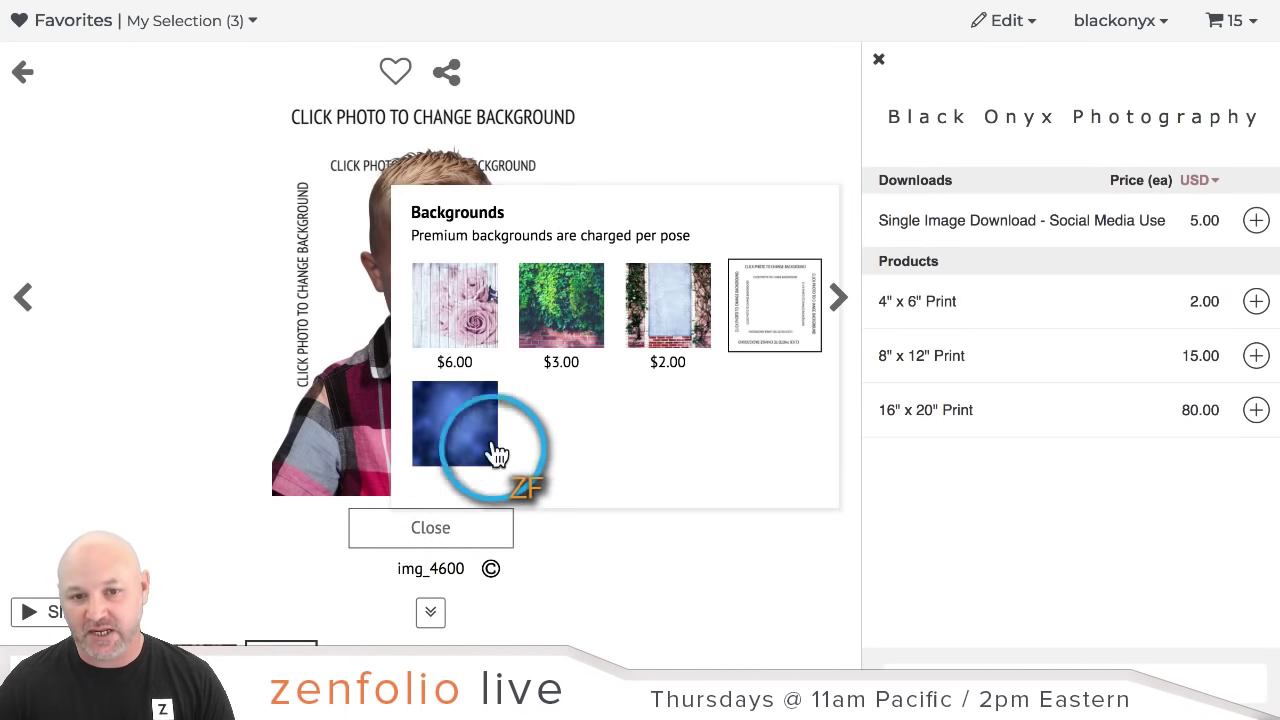
{"action": "left_click", "coordinate": [550, 317]}
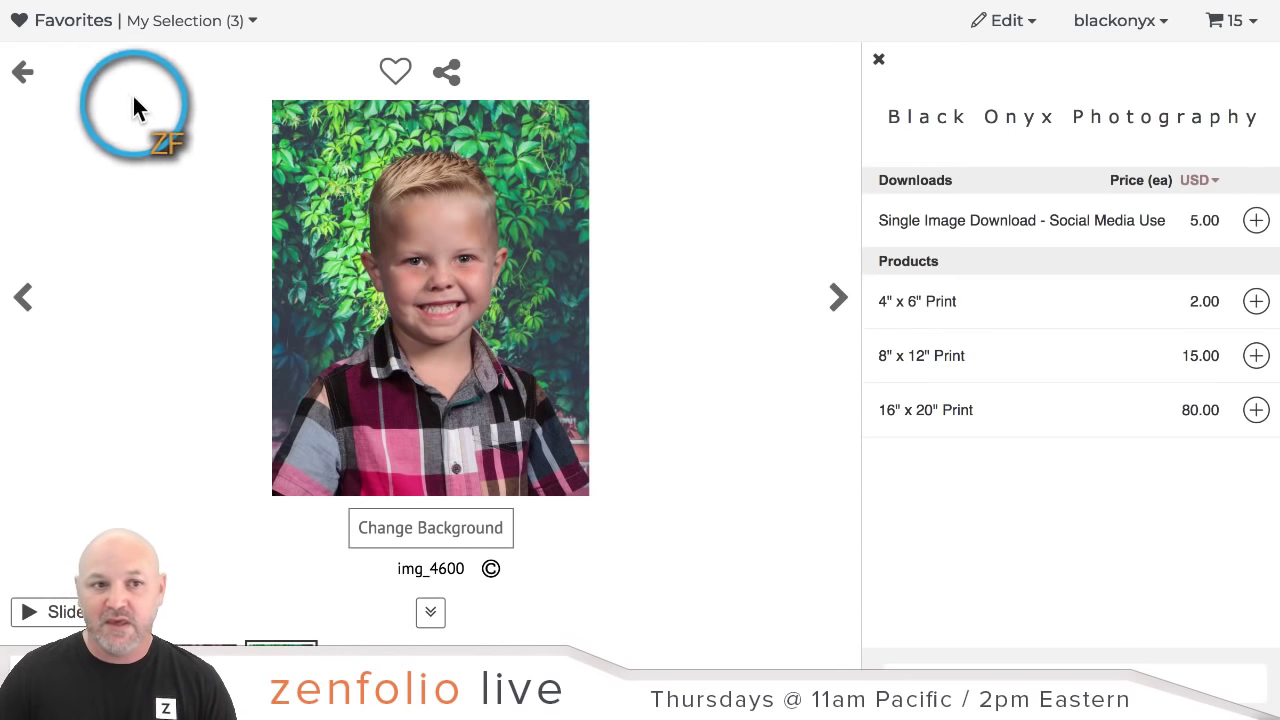
{"action": "left_click", "coordinate": [24, 76]}
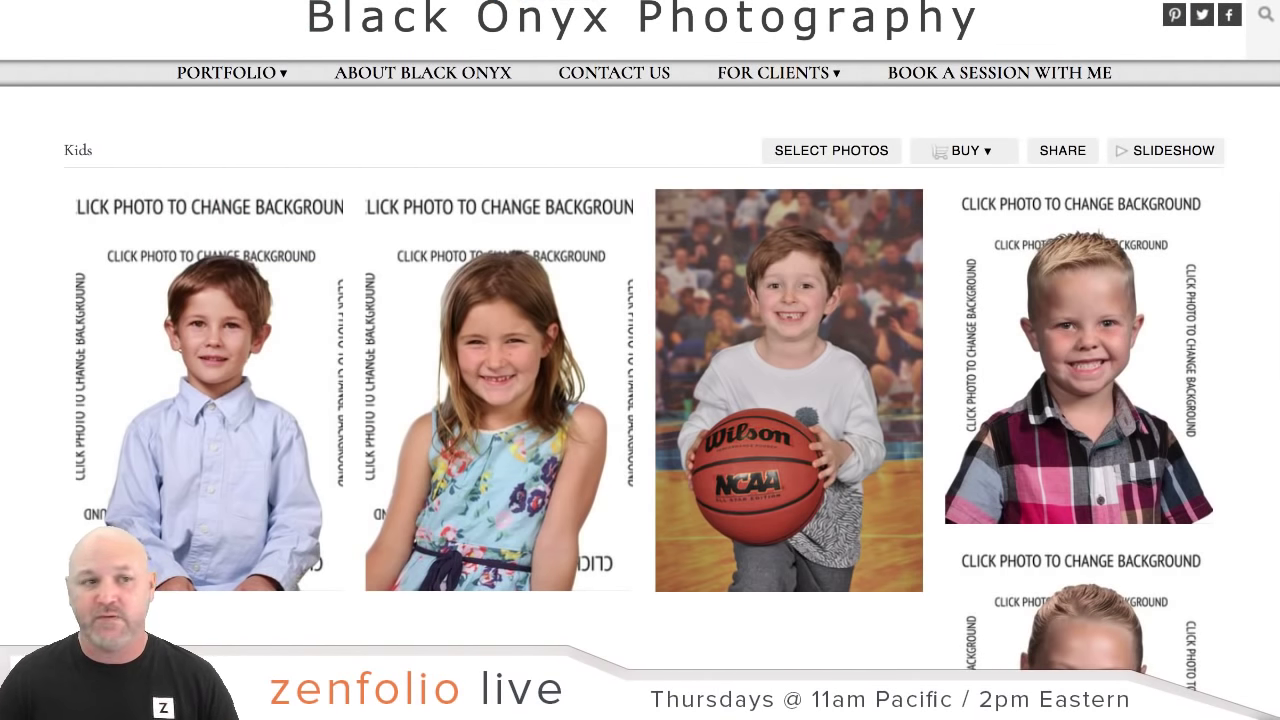
Return to the organizer and look over the Quotes gallery's photos and the Backgrounds library
{"action": "key", "text": "ctrl+Tab"}
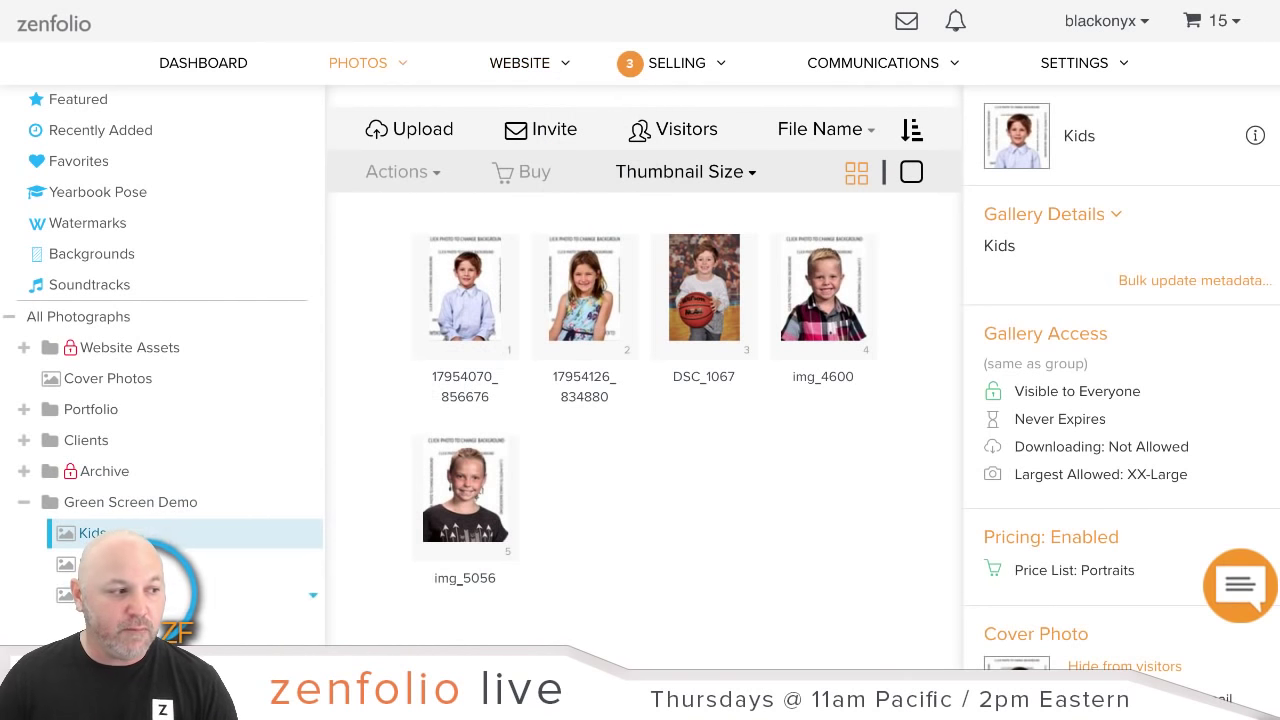
{"action": "left_click", "coordinate": [145, 595]}
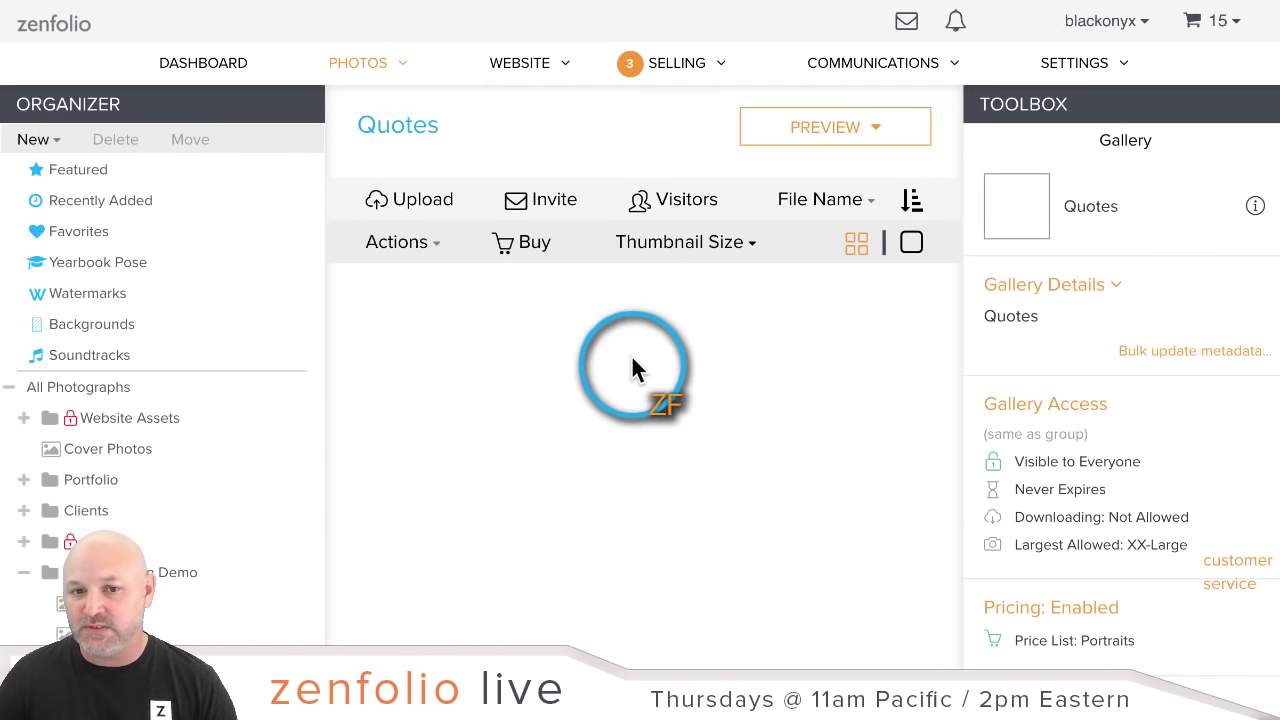
{"action": "mouse_move", "coordinate": [430, 360]}
{"action": "left_mouse_down"}
{"action": "mouse_move", "coordinate": [505, 355]}
{"action": "mouse_move", "coordinate": [470, 320]}
{"action": "mouse_move", "coordinate": [420, 358]}
{"action": "left_mouse_up"}
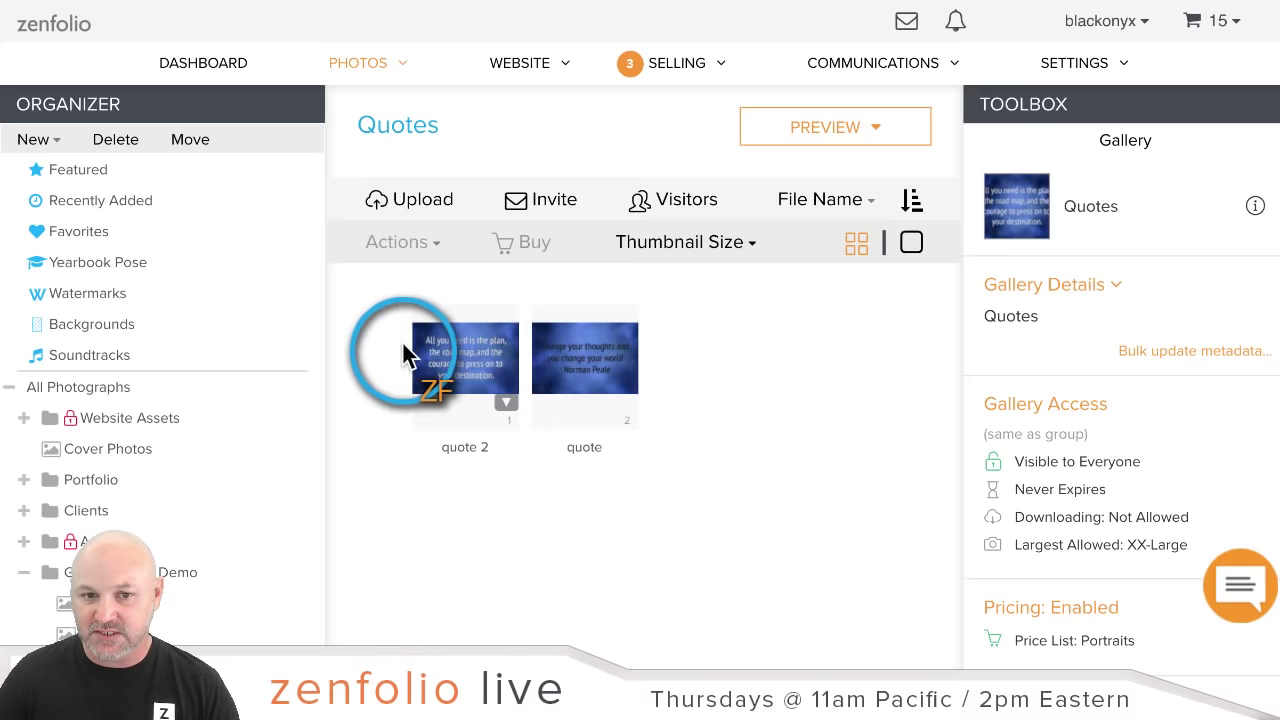
{"action": "scroll", "coordinate": [365, 350], "scroll_direction": "down", "scroll_amount": 4}
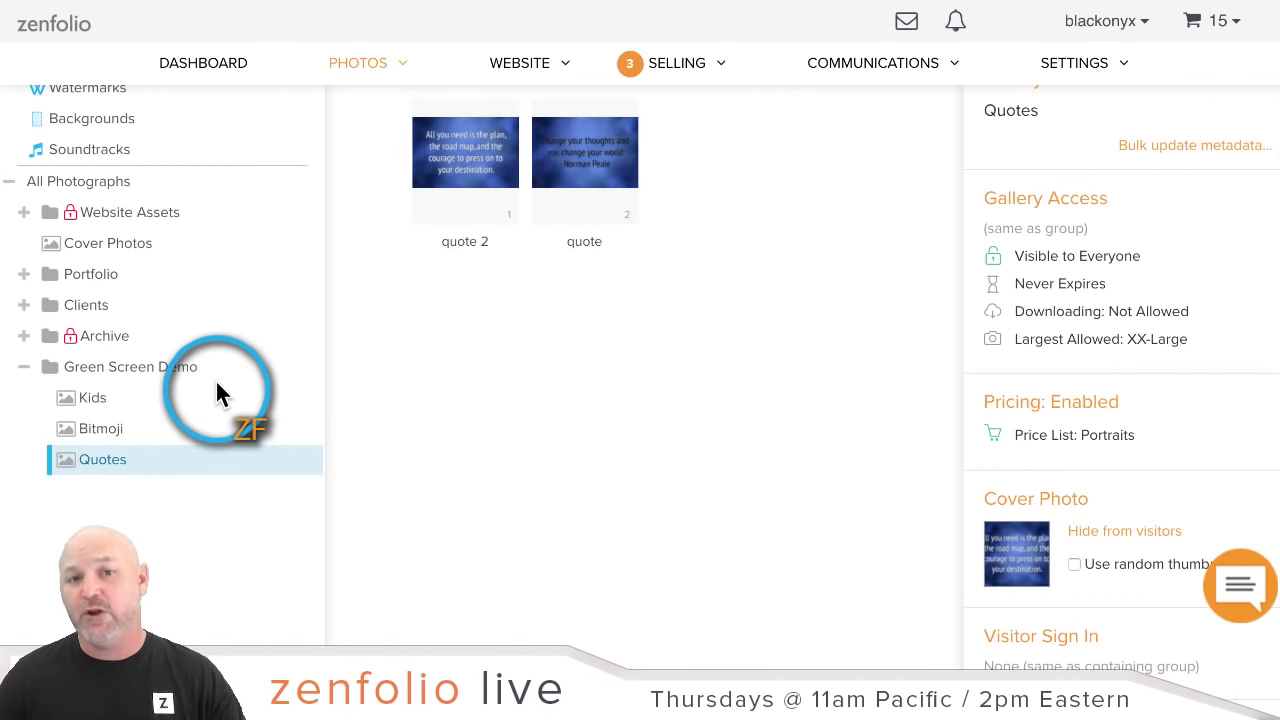
{"action": "left_click", "coordinate": [126, 122]}
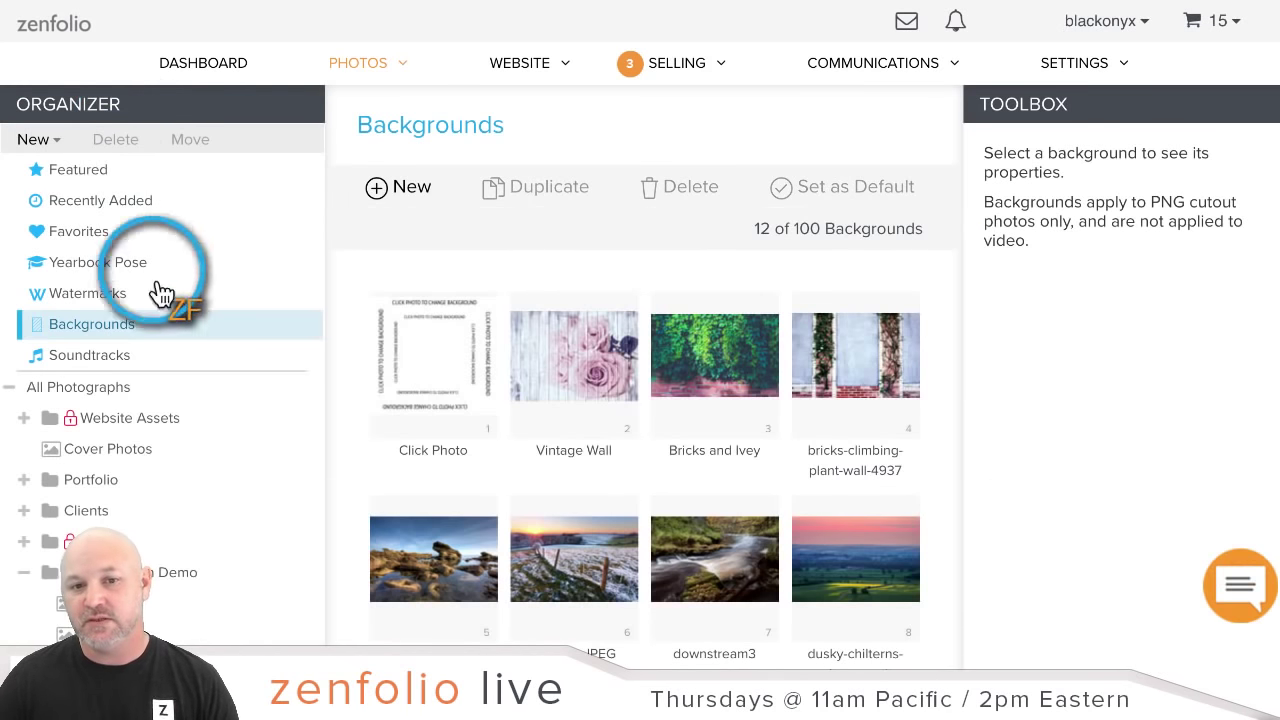
{"action": "scroll", "coordinate": [671, 395], "scroll_direction": "down", "scroll_amount": 1}
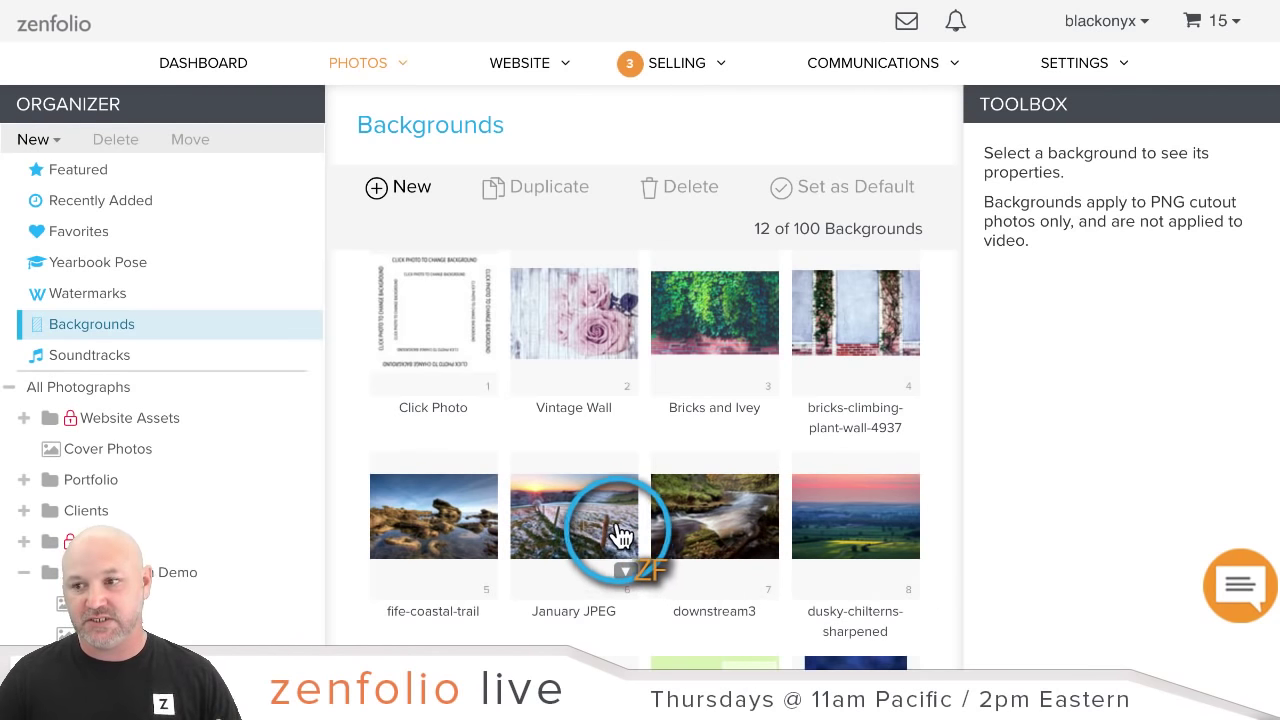
{"action": "scroll", "coordinate": [226, 372], "scroll_direction": "down", "scroll_amount": 1}
{"action": "scroll", "coordinate": [228, 371], "scroll_direction": "down", "scroll_amount": 1}
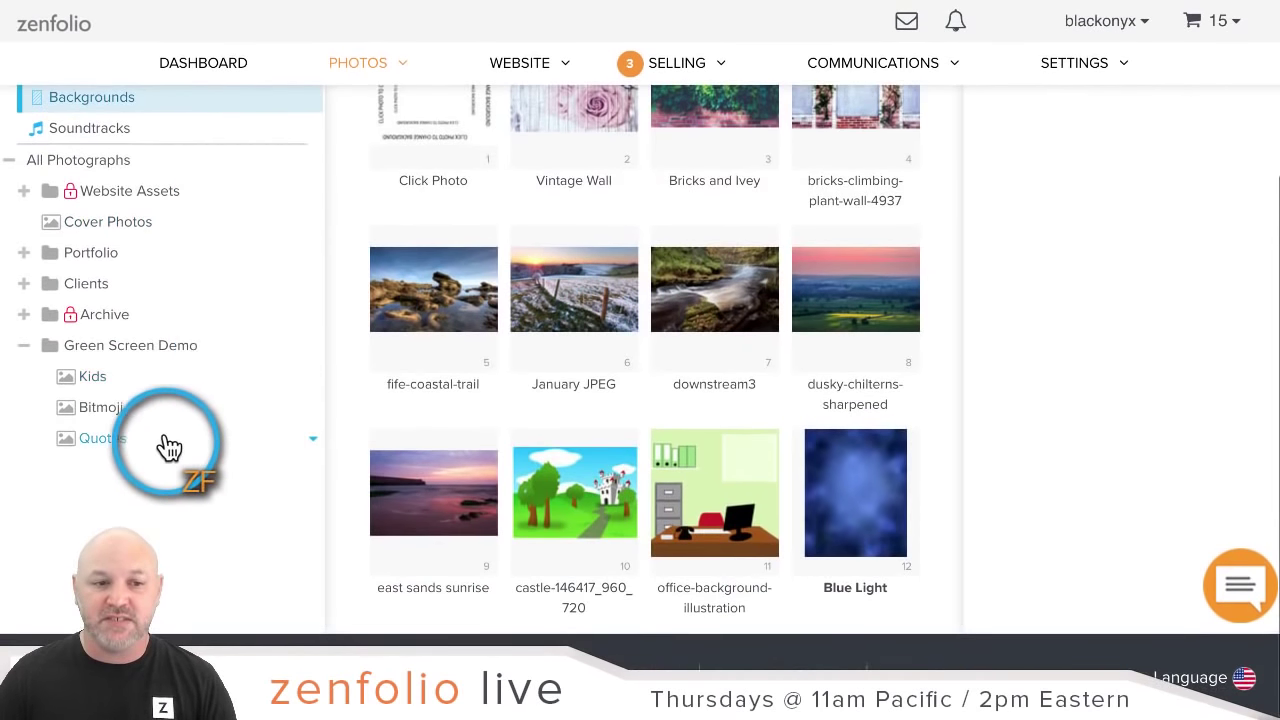
In the Quotes gallery's green screen settings, turn off Same as Containing Group and deselect the Blue Light background
{"action": "left_click", "coordinate": [142, 444]}
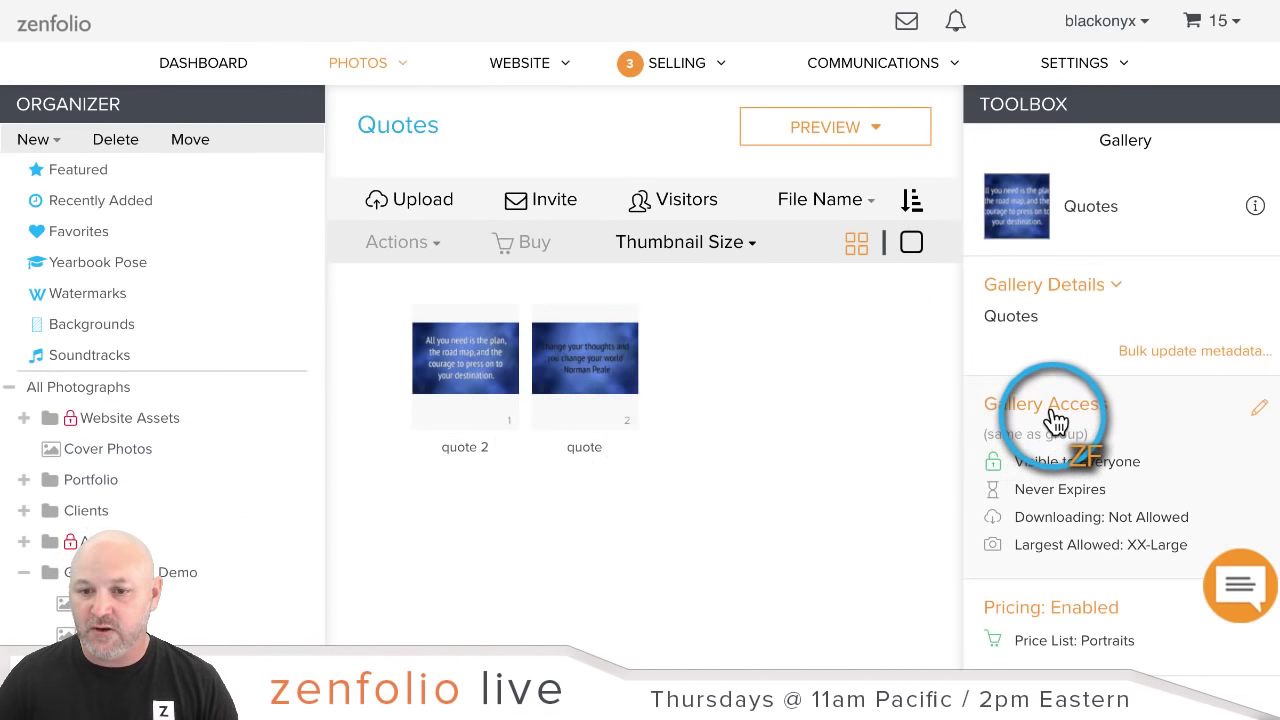
{"action": "scroll", "coordinate": [1051, 420], "scroll_direction": "down", "scroll_amount": 2}
{"action": "scroll", "coordinate": [1057, 422], "scroll_direction": "down", "scroll_amount": 3}
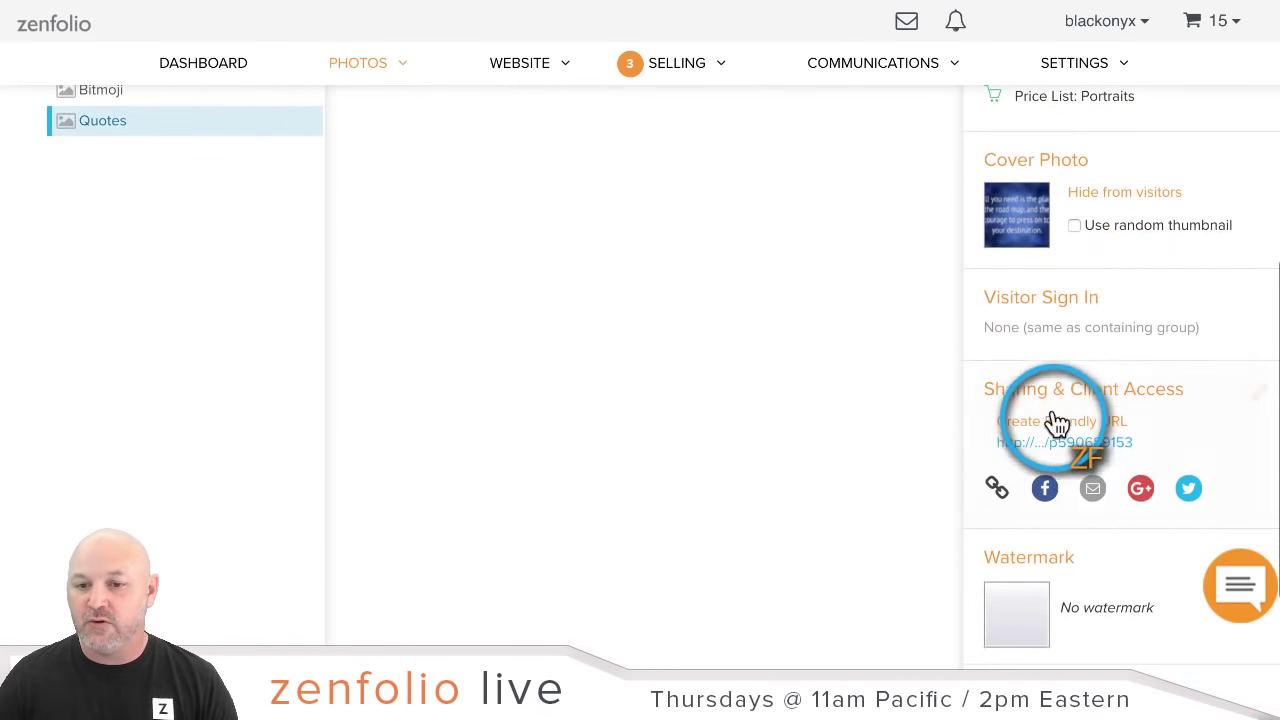
{"action": "scroll", "coordinate": [1111, 509], "scroll_direction": "down", "scroll_amount": 3}
{"action": "left_click", "coordinate": [1115, 495]}
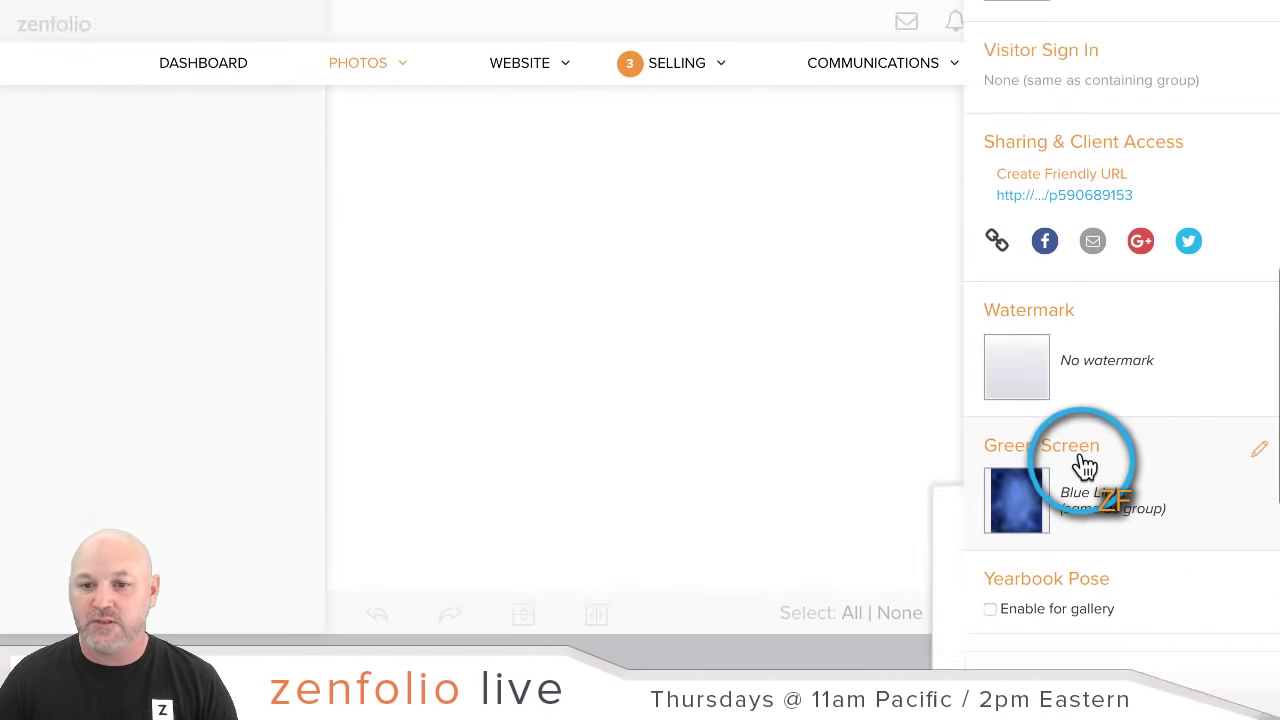
{"action": "scroll", "coordinate": [771, 394], "scroll_direction": "up", "scroll_amount": 2}
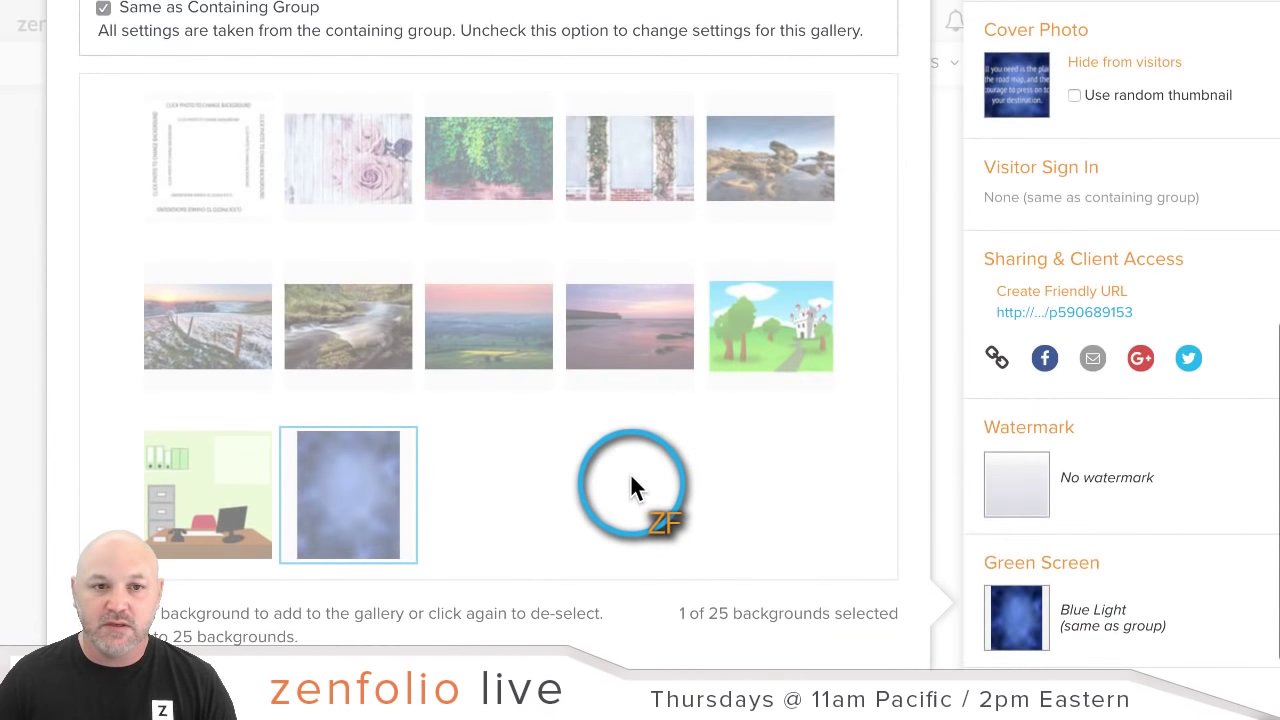
{"action": "scroll", "coordinate": [630, 480], "scroll_direction": "up", "scroll_amount": 1}
{"action": "left_click", "coordinate": [104, 38]}
{"action": "left_click", "coordinate": [391, 503]}
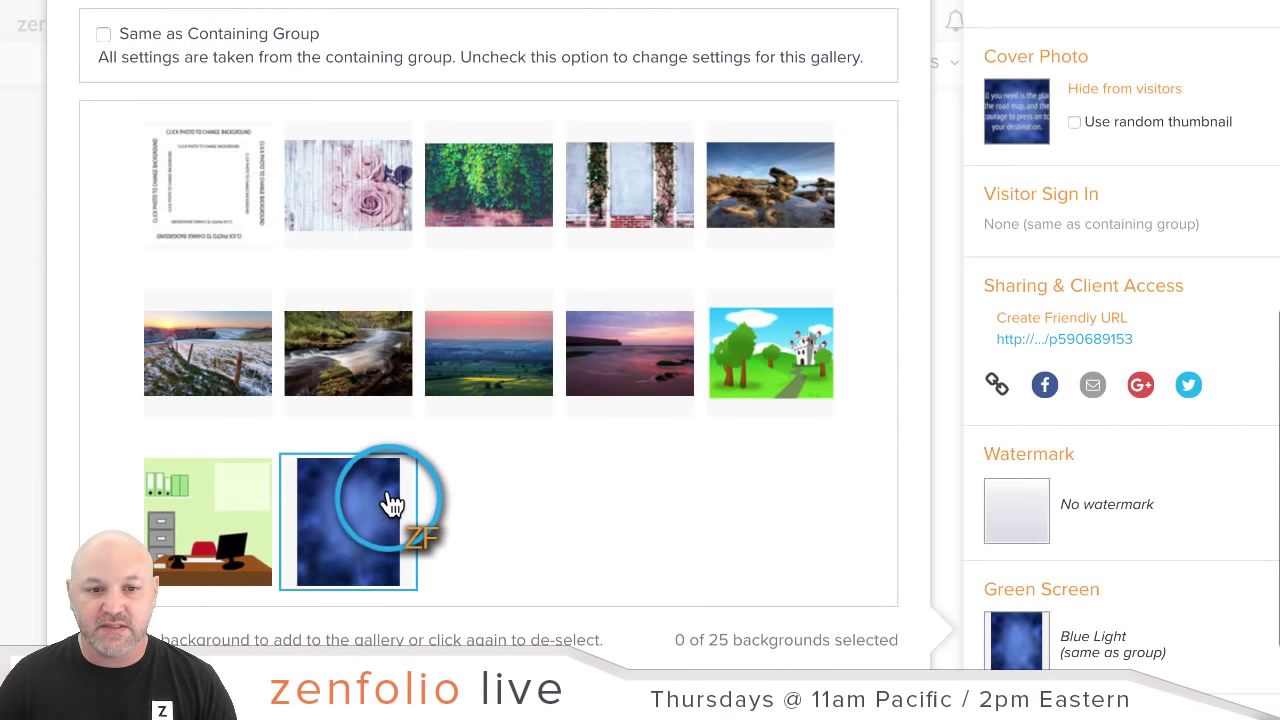
Select the January JPEG, downstream3, dusky-chilterns-sharpened and east sands sunrise backgrounds for the Quotes gallery
{"action": "left_click", "coordinate": [229, 366]}
{"action": "left_click", "coordinate": [391, 363]}
{"action": "left_click", "coordinate": [467, 368]}
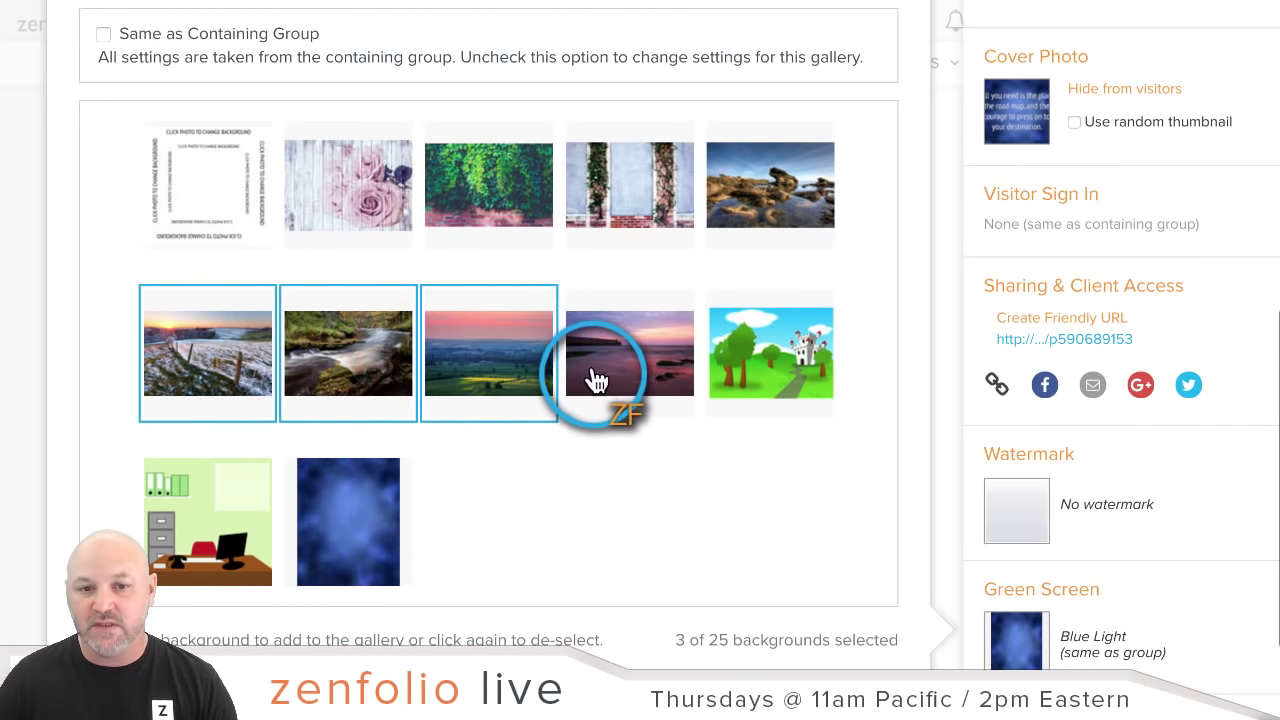
{"action": "left_click", "coordinate": [594, 380]}
Make January JPEG the Quotes gallery's default background and save the green screen settings
{"action": "scroll", "coordinate": [905, 370], "scroll_direction": "down", "scroll_amount": 2}
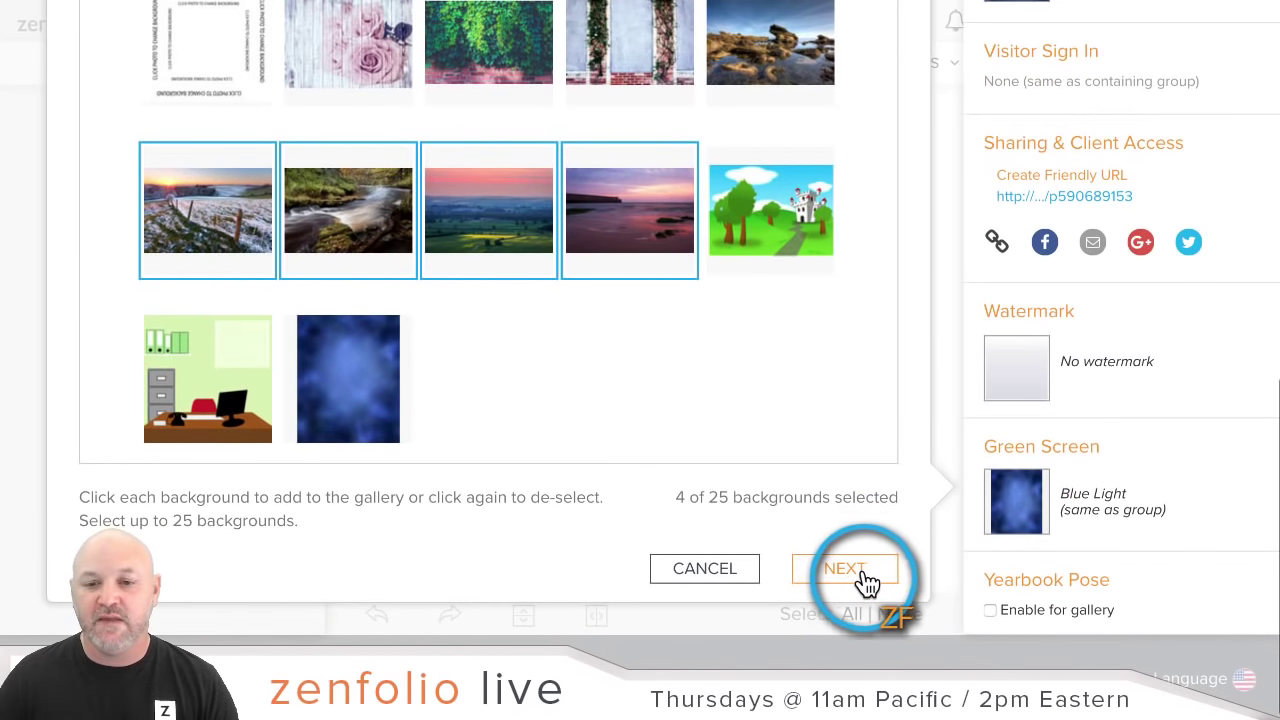
{"action": "left_click", "coordinate": [866, 576]}
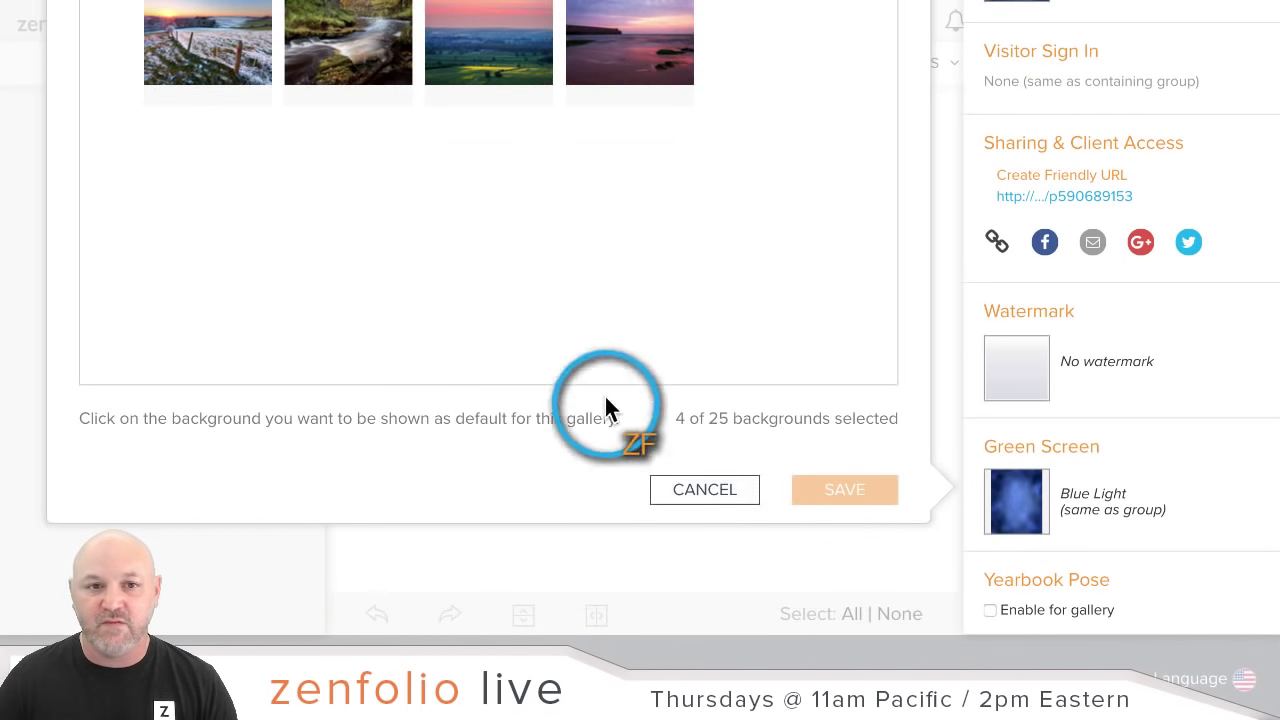
{"action": "scroll", "coordinate": [604, 400], "scroll_direction": "up", "scroll_amount": 2}
{"action": "left_click", "coordinate": [238, 228]}
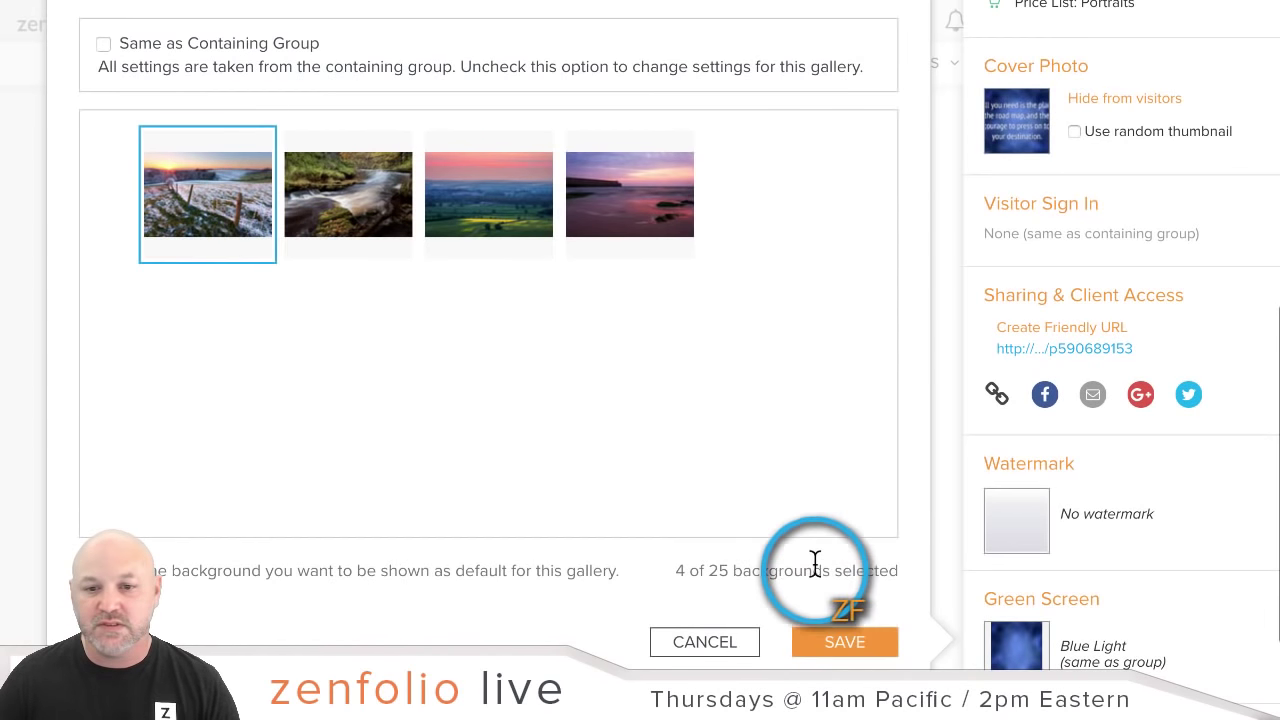
{"action": "left_click", "coordinate": [845, 642]}
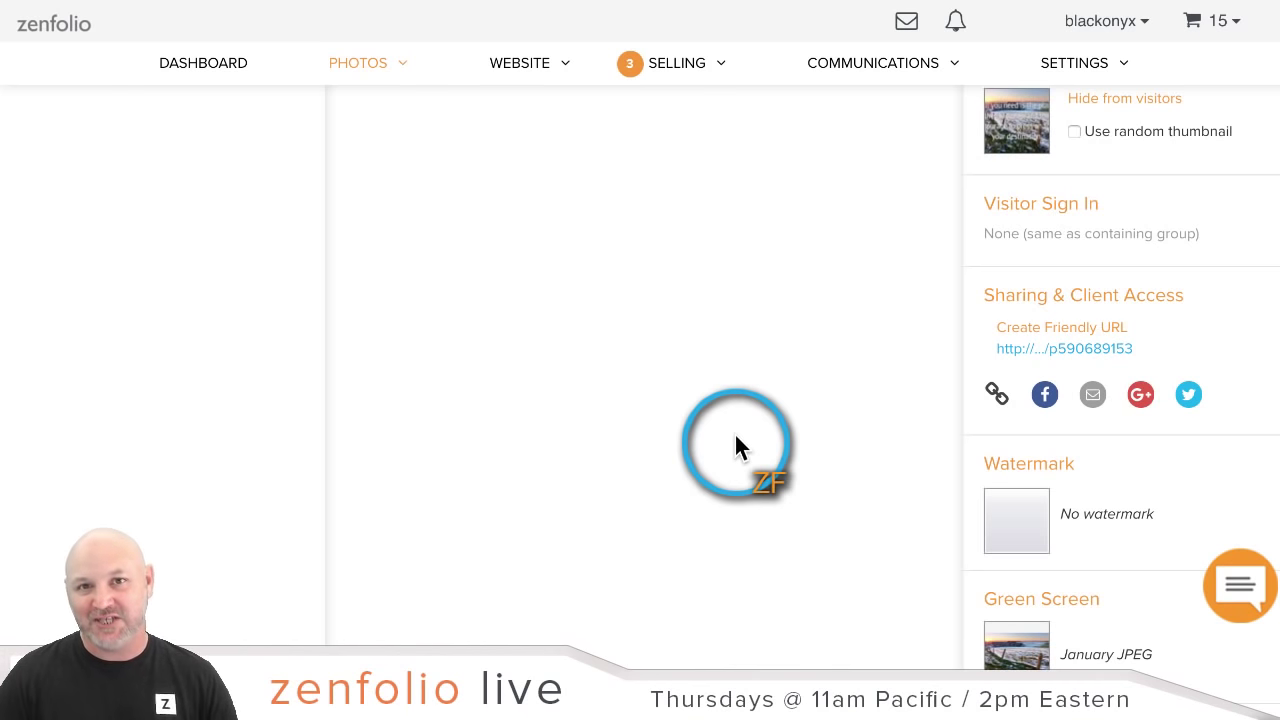
Look over the Quotes thumbnails in the organizer and open the gallery's visitor preview
{"action": "scroll", "coordinate": [736, 433], "scroll_direction": "up", "scroll_amount": 5}
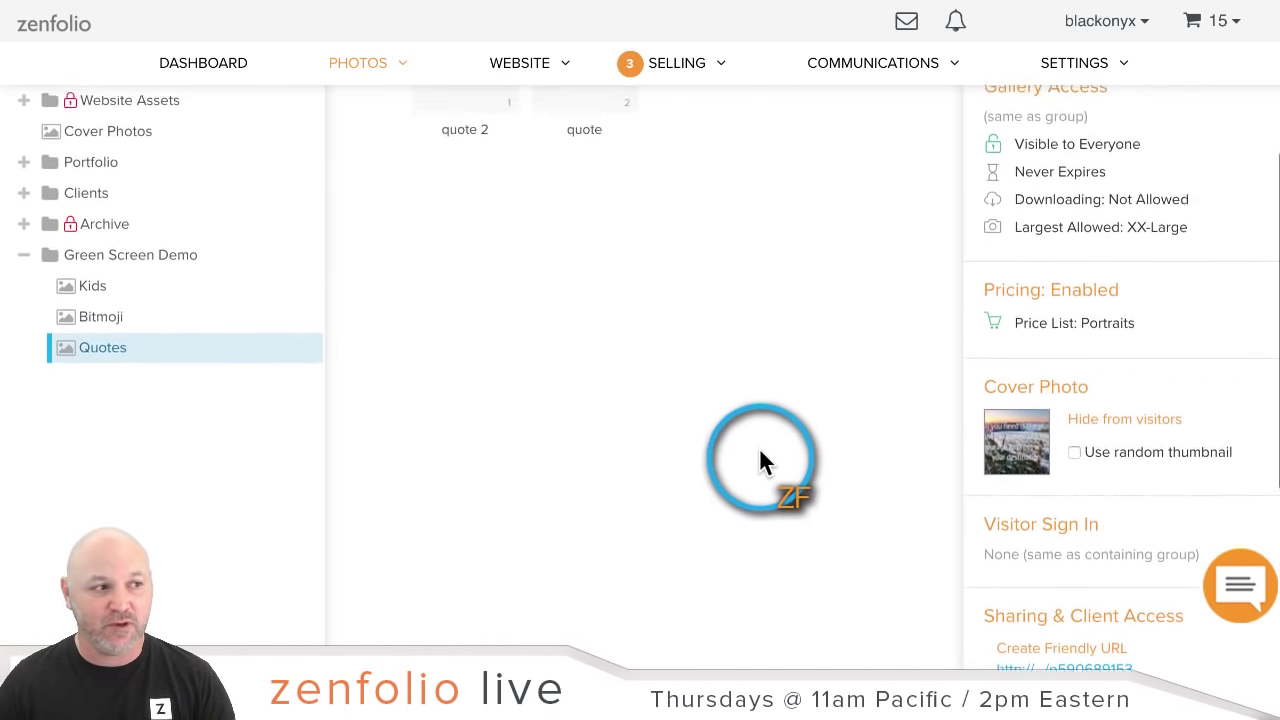
{"action": "scroll", "coordinate": [765, 445], "scroll_direction": "up", "scroll_amount": 1}
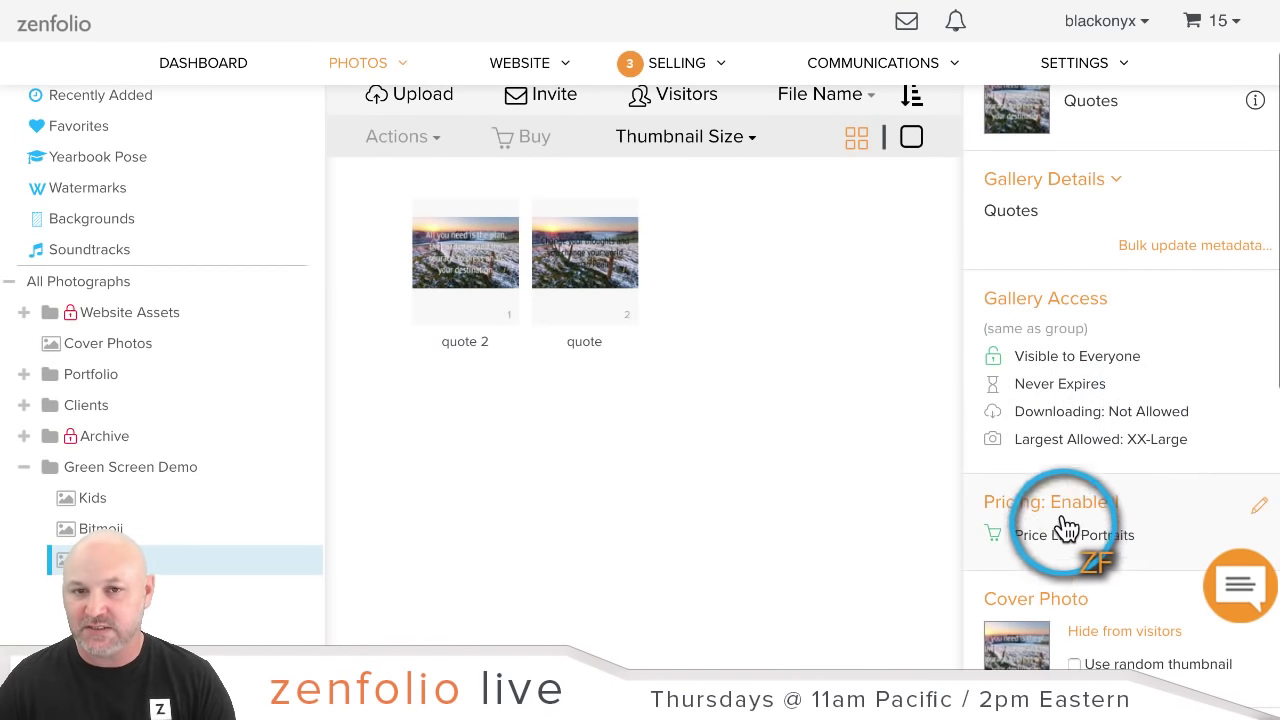
{"action": "scroll", "coordinate": [772, 456], "scroll_direction": "up", "scroll_amount": 1}
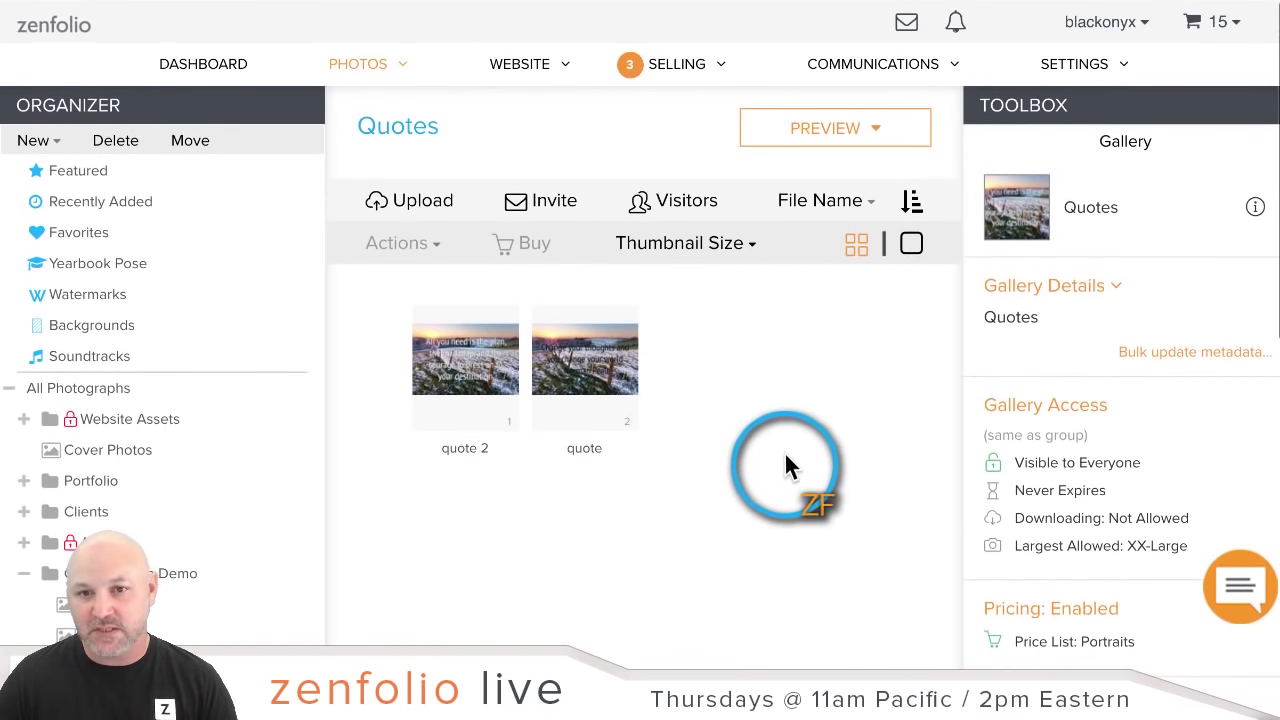
{"action": "left_click", "coordinate": [810, 150]}
{"action": "right_click", "coordinate": [808, 130]}
{"action": "left_click", "coordinate": [850, 141]}
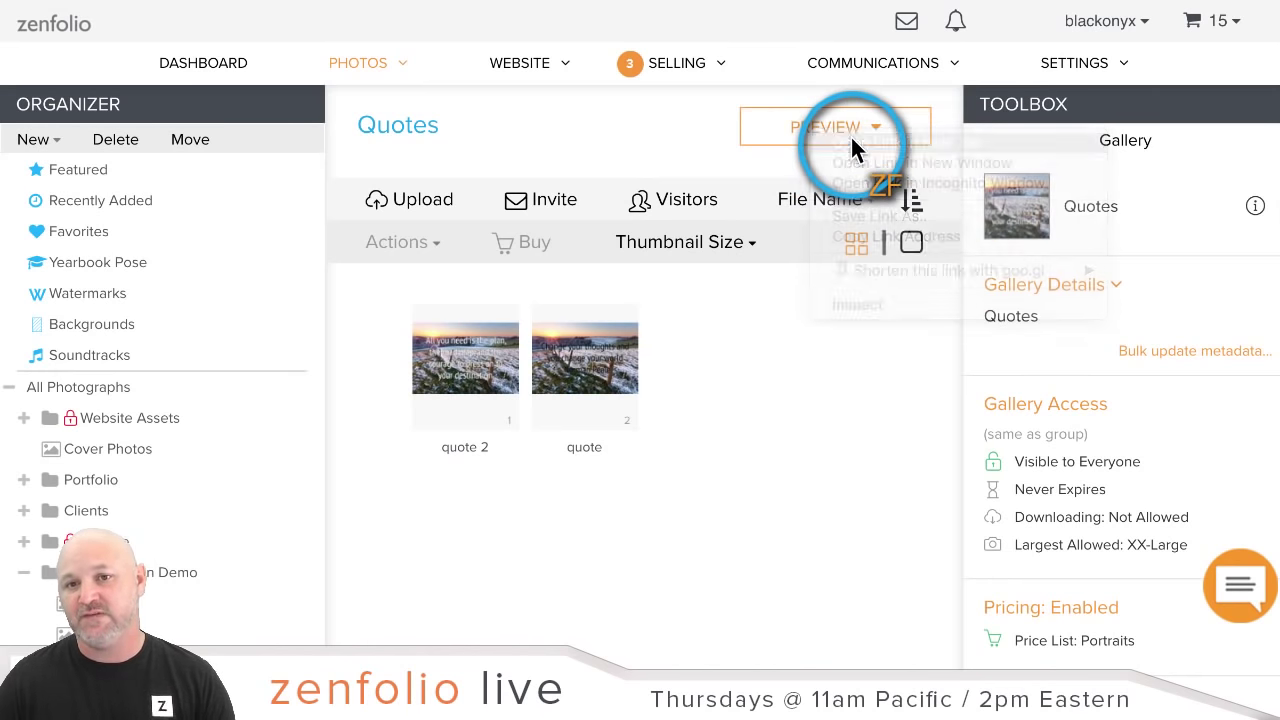
{"action": "left_click", "coordinate": [838, 165]}
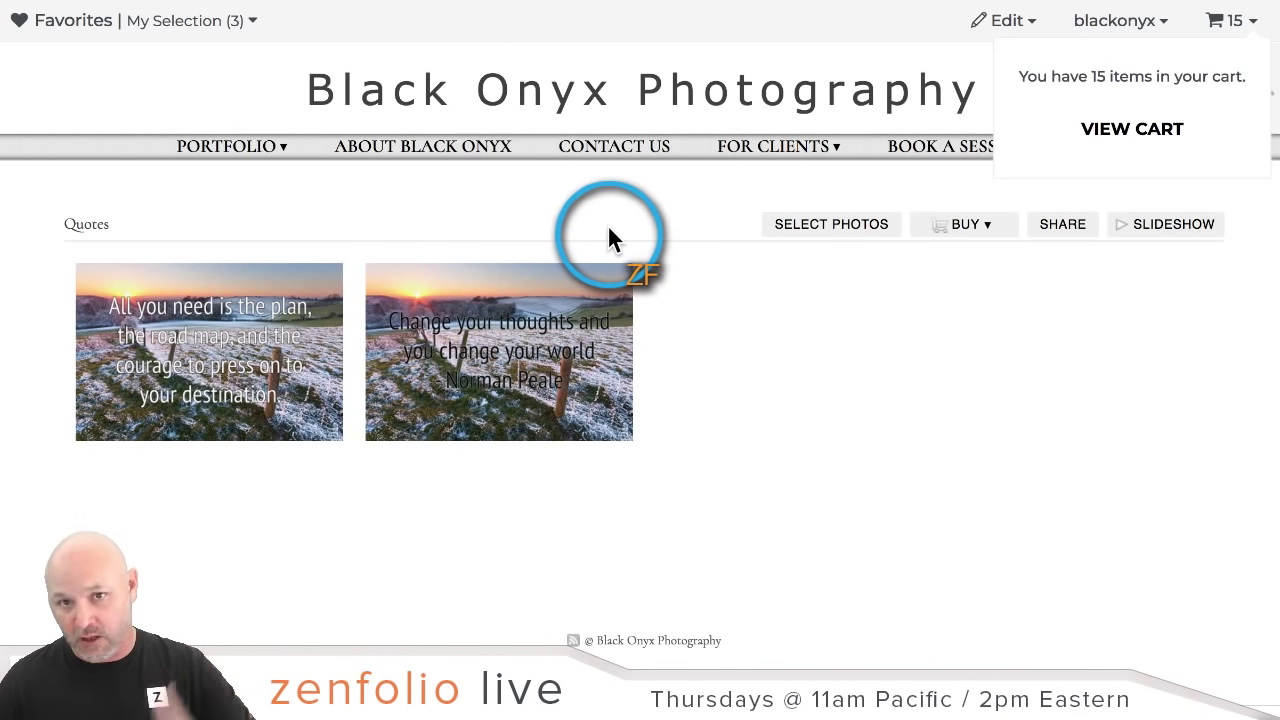
Open the first quote photo as a visitor and preview it on the downstream3, dusky-chilterns-sharpened and east sands sunrise backgrounds
{"action": "left_click", "coordinate": [254, 340]}
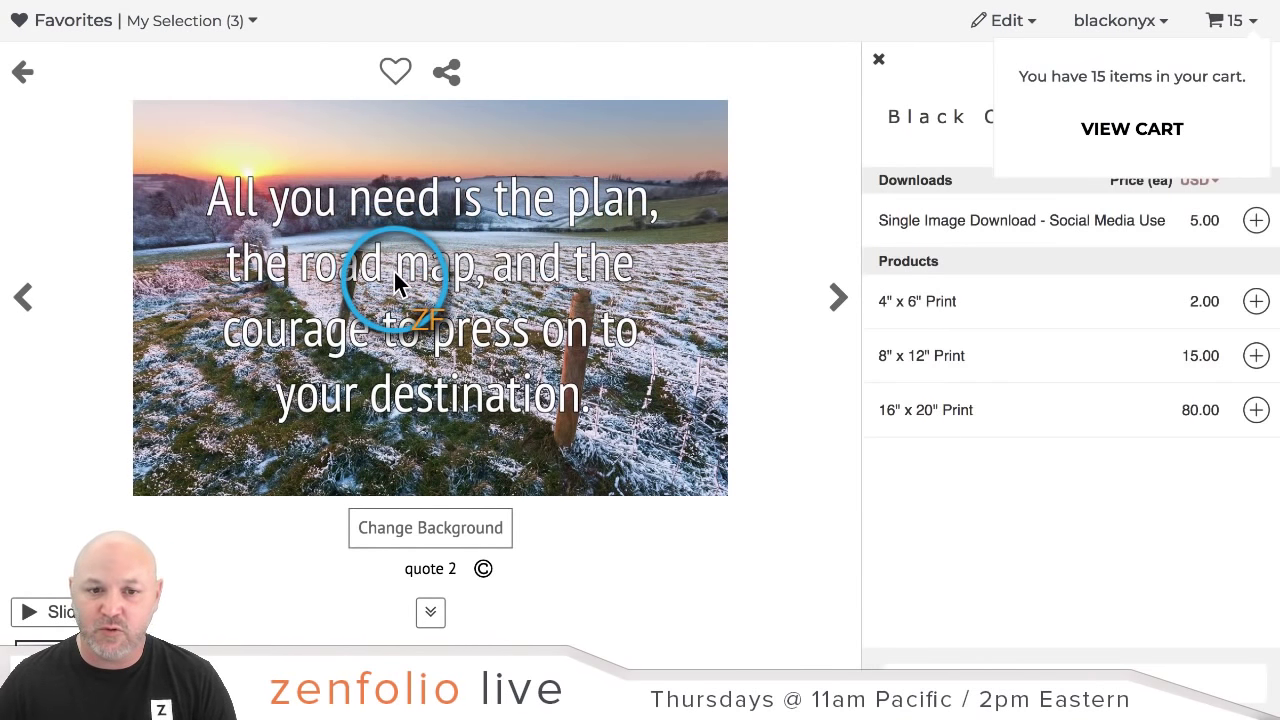
{"action": "left_click", "coordinate": [478, 528]}
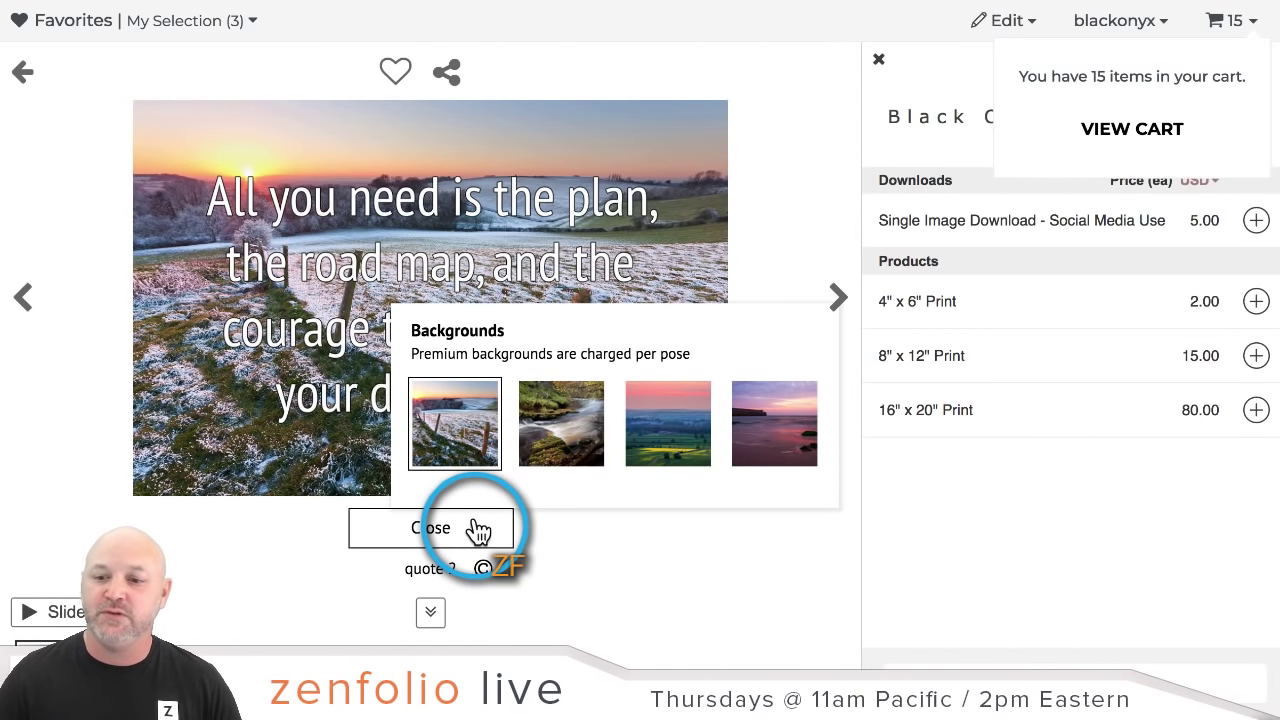
{"action": "left_click", "coordinate": [563, 443]}
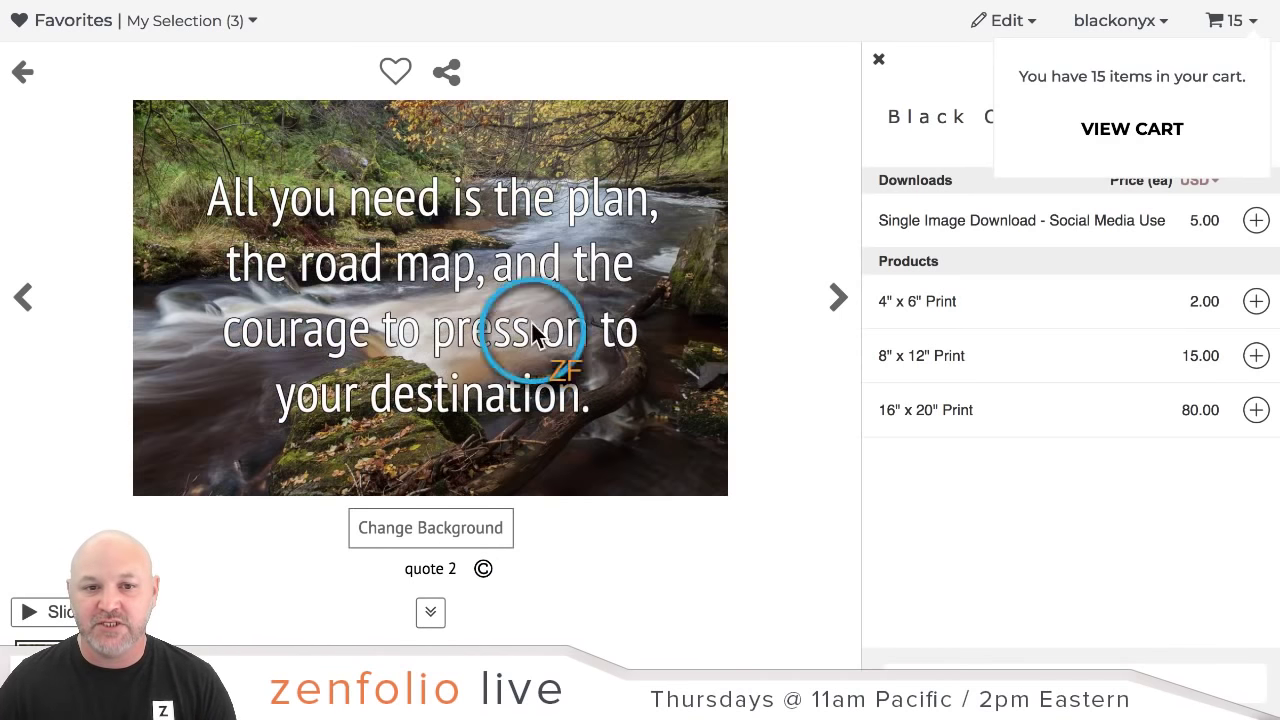
{"action": "left_click", "coordinate": [412, 540]}
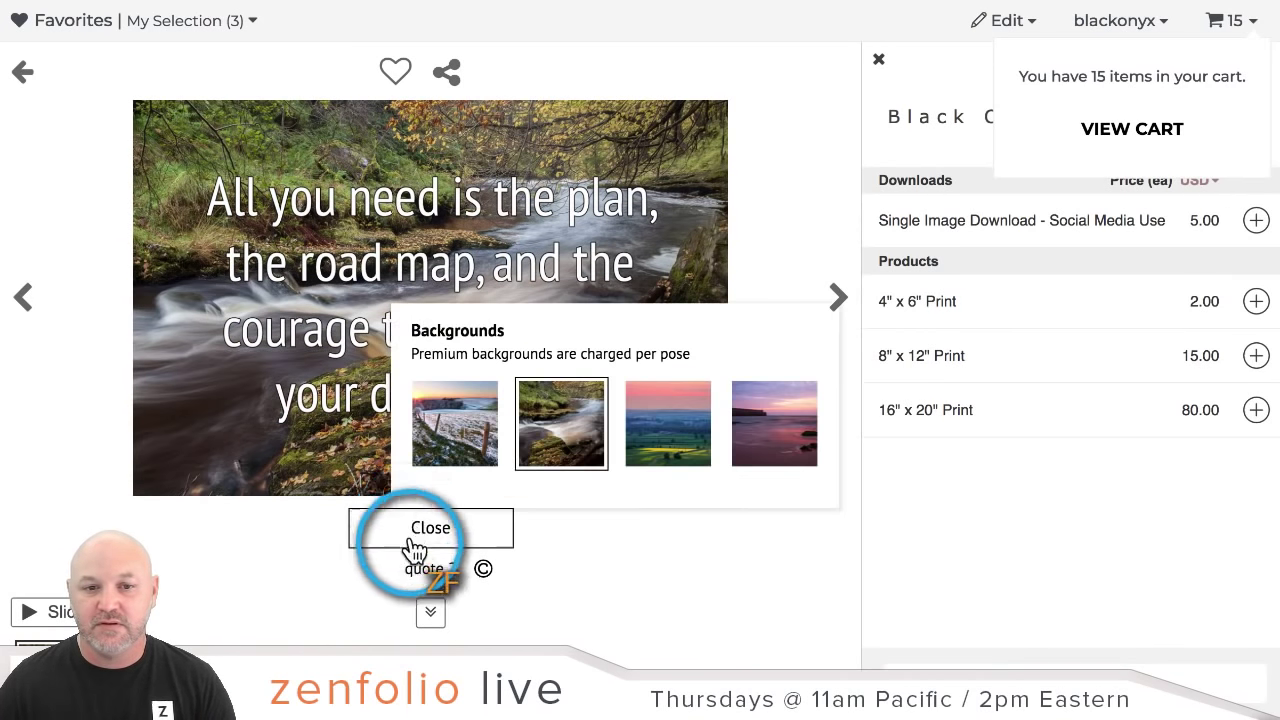
{"action": "left_click", "coordinate": [658, 410]}
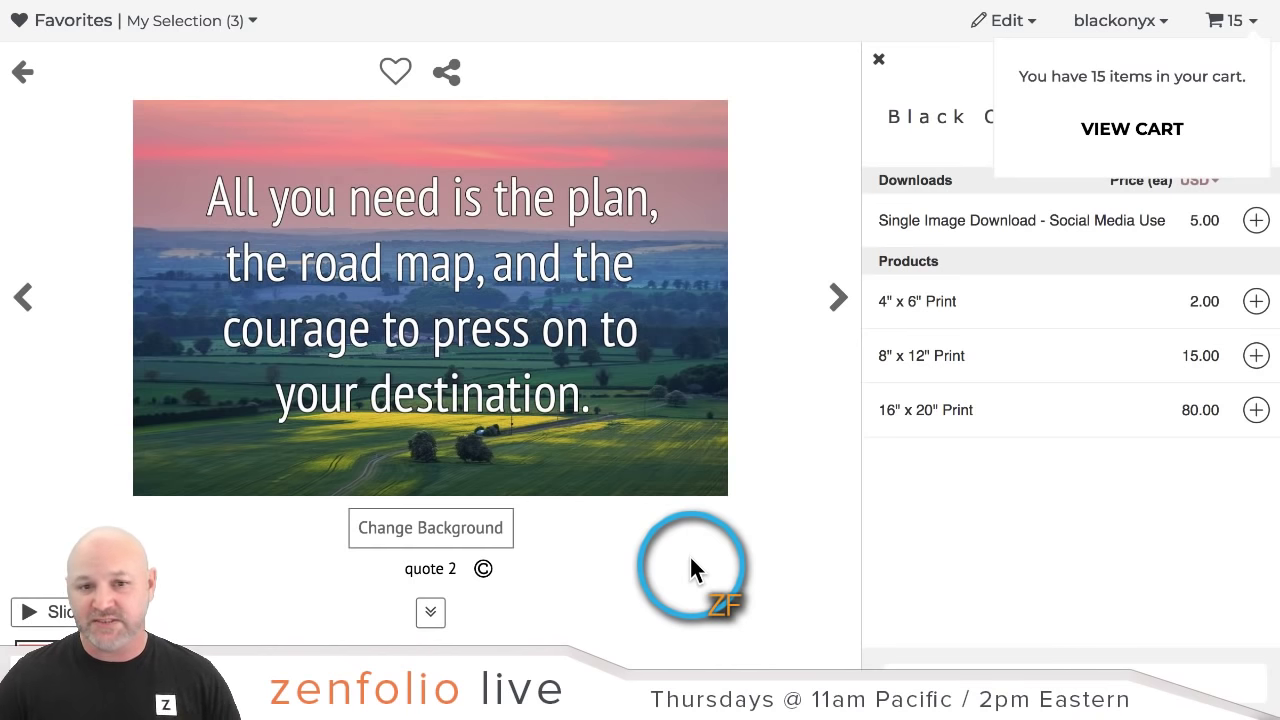
{"action": "left_click", "coordinate": [477, 535]}
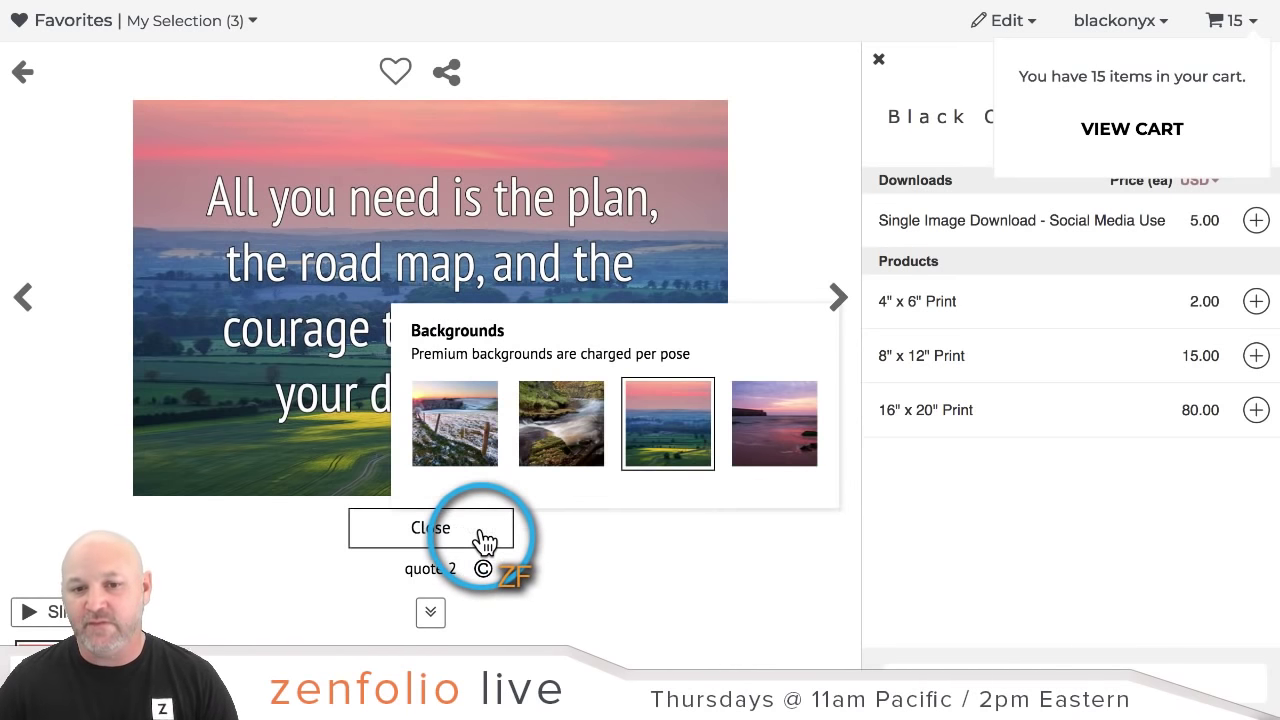
{"action": "left_click", "coordinate": [756, 425]}
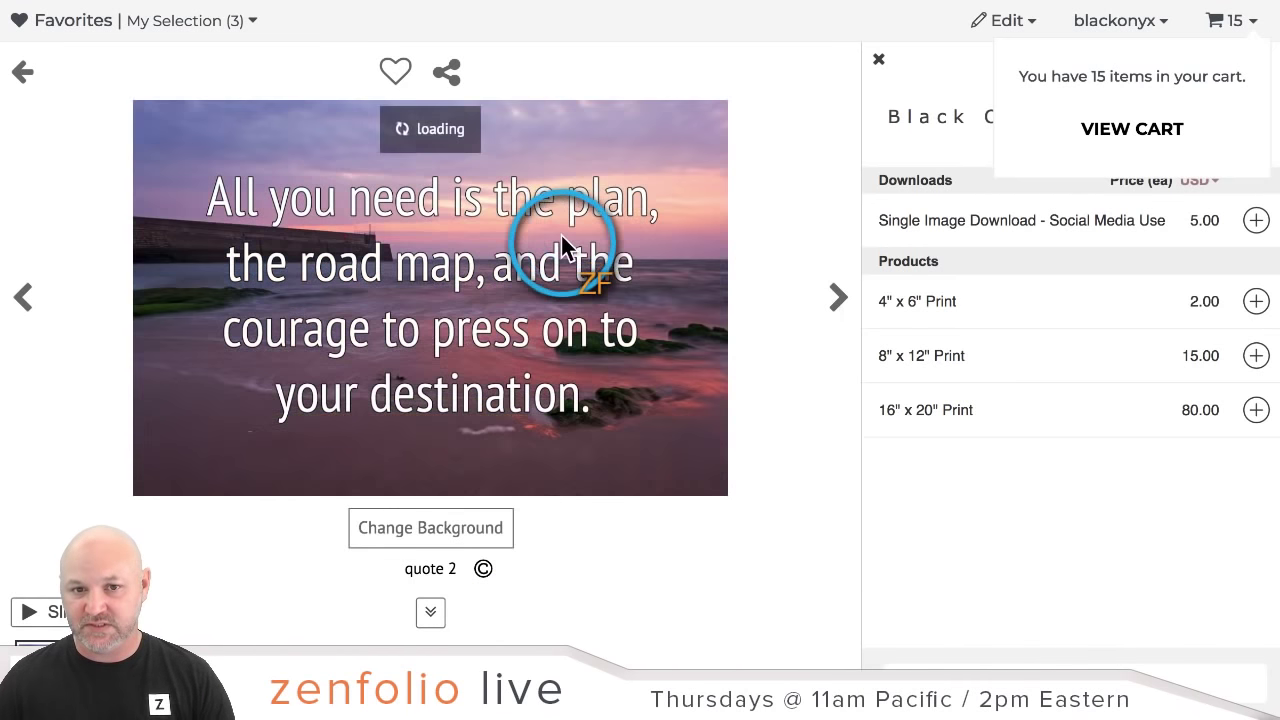
Leave the visitor preview for the Zenfolio dashboard and look back through the viewers' questions in the live chat
{"action": "left_click", "coordinate": [130, 22]}
{"action": "left_click", "coordinate": [18, 78]}
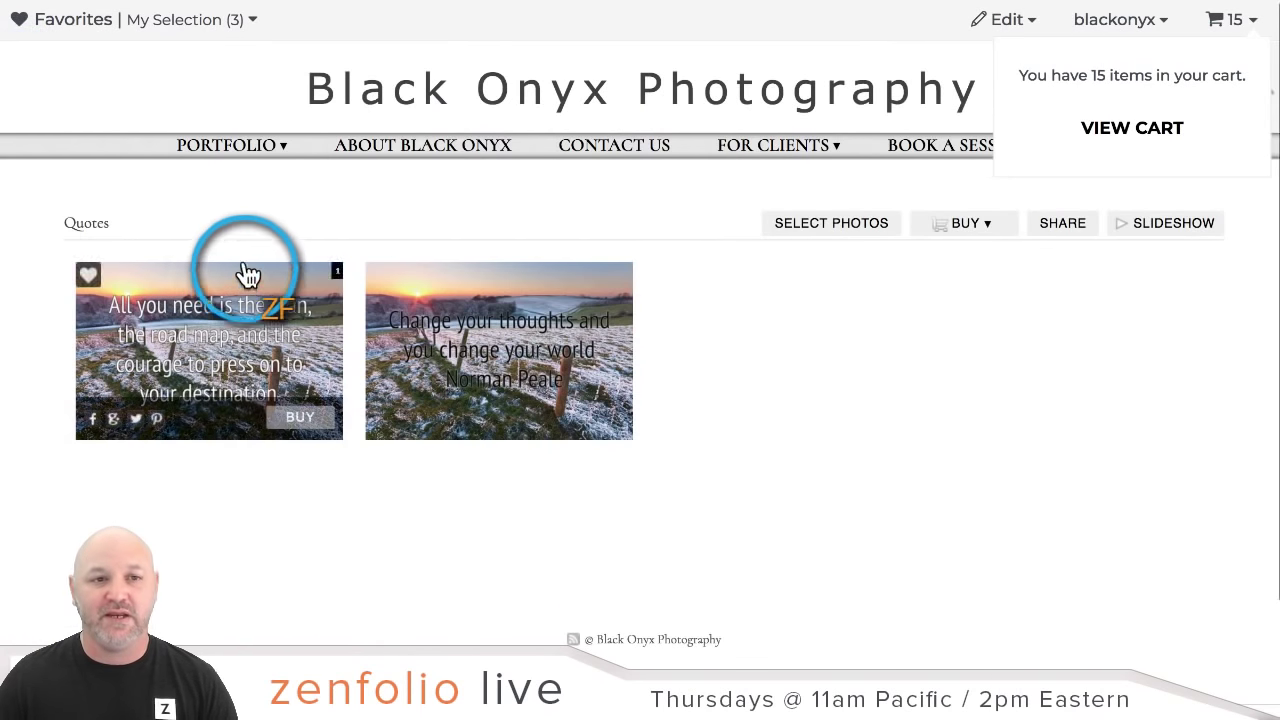
{"action": "left_click", "coordinate": [557, 0]}
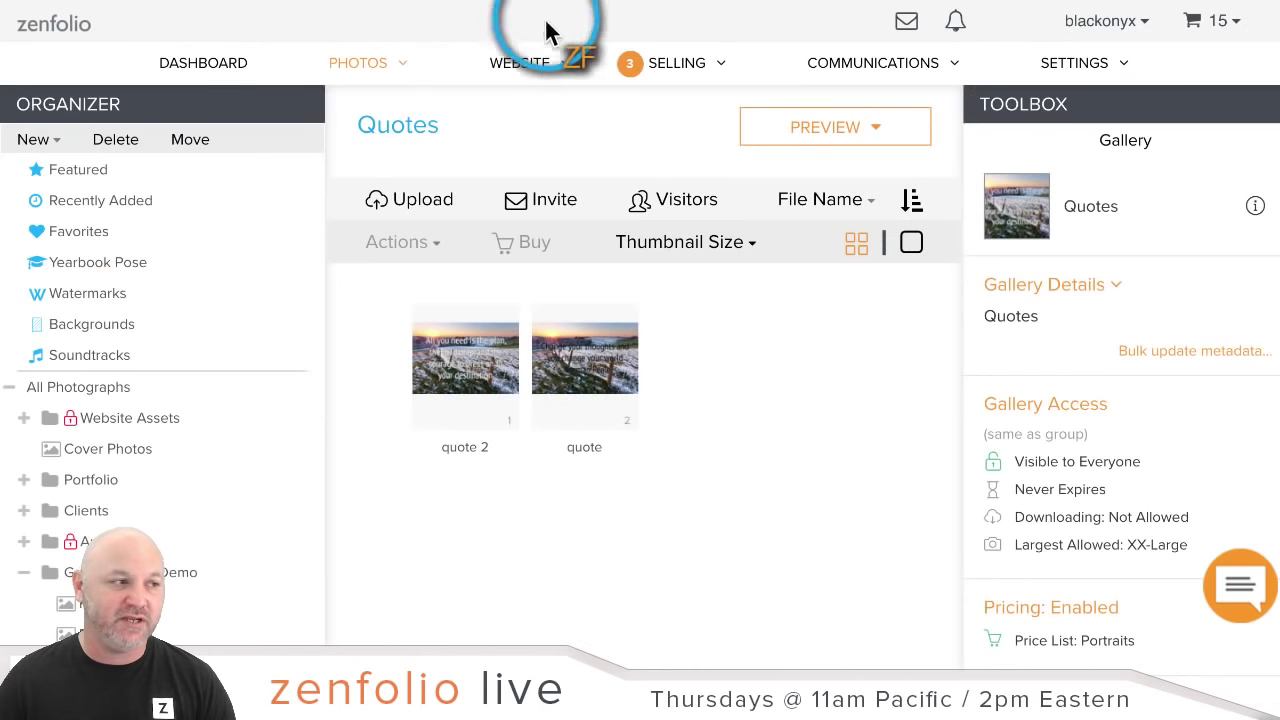
{"action": "left_click", "coordinate": [235, 80]}
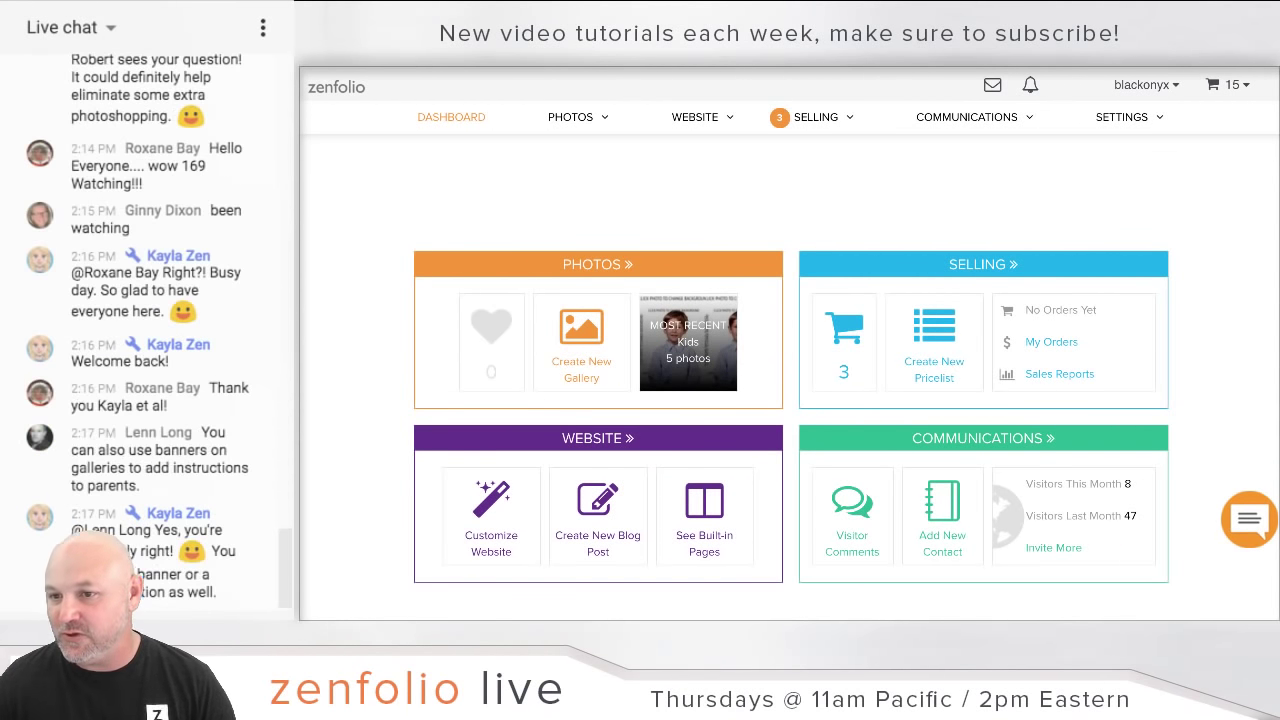
{"action": "scroll", "coordinate": [140, 330], "scroll_direction": "up", "scroll_amount": 3}
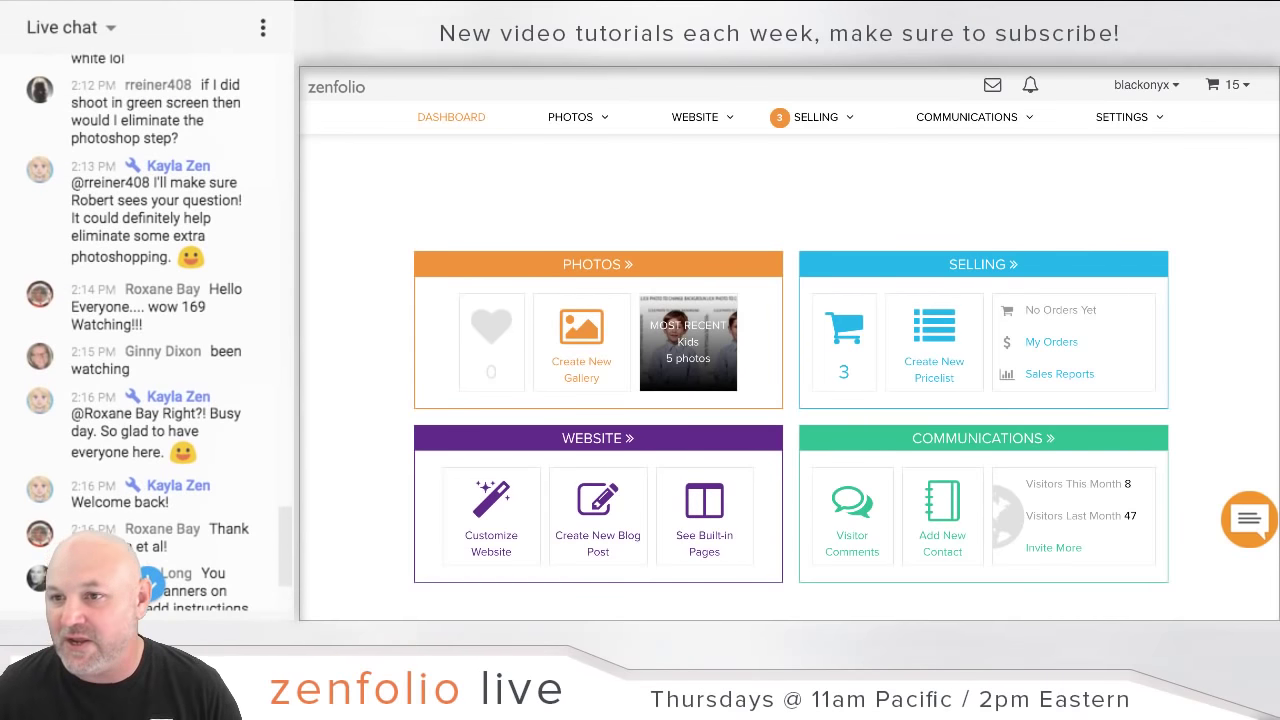
{"action": "scroll", "coordinate": [150, 330], "scroll_direction": "up", "scroll_amount": 5}
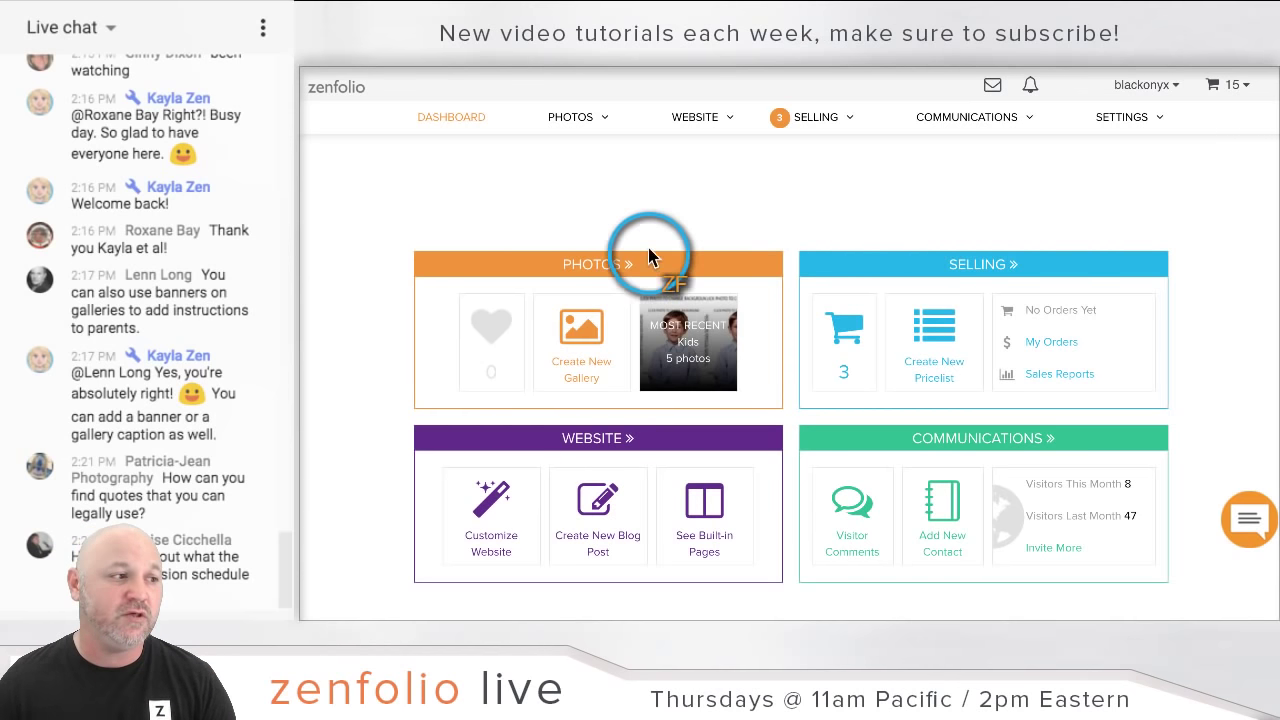
Open the Green Screen settings of the Kids gallery in the Green Screen Demo group
{"action": "left_click", "coordinate": [620, 268]}
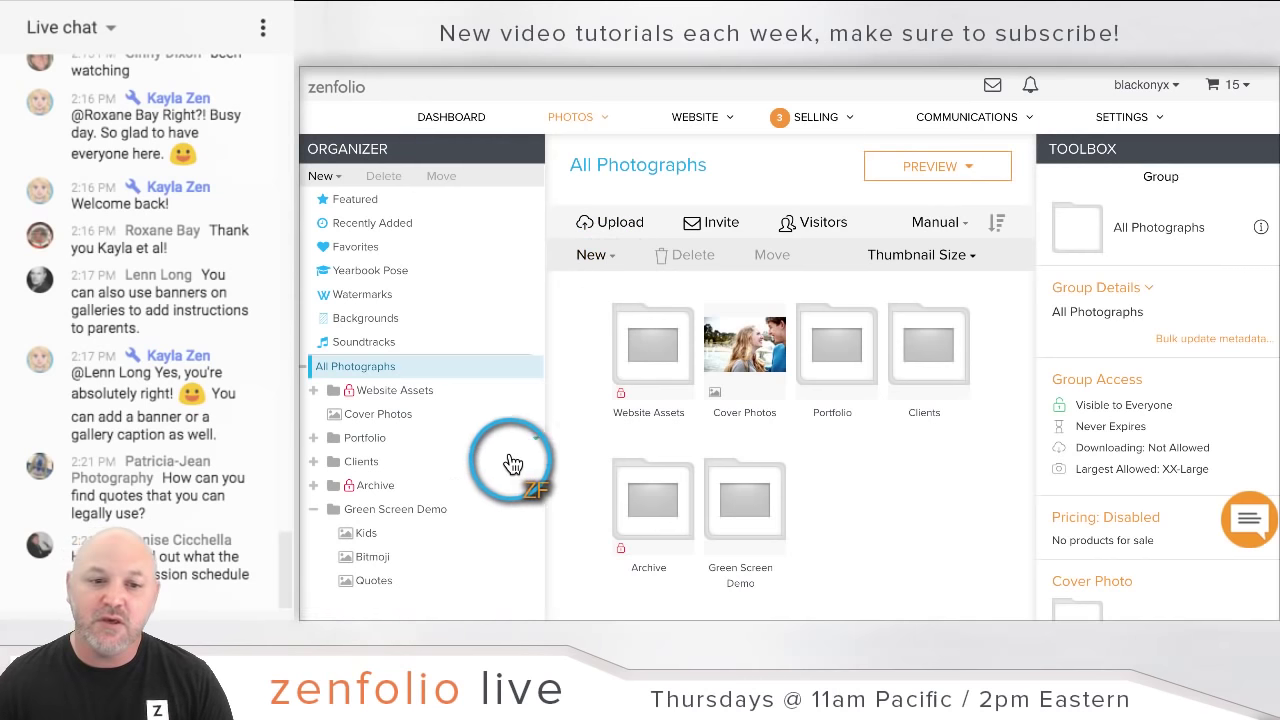
{"action": "left_click", "coordinate": [422, 540]}
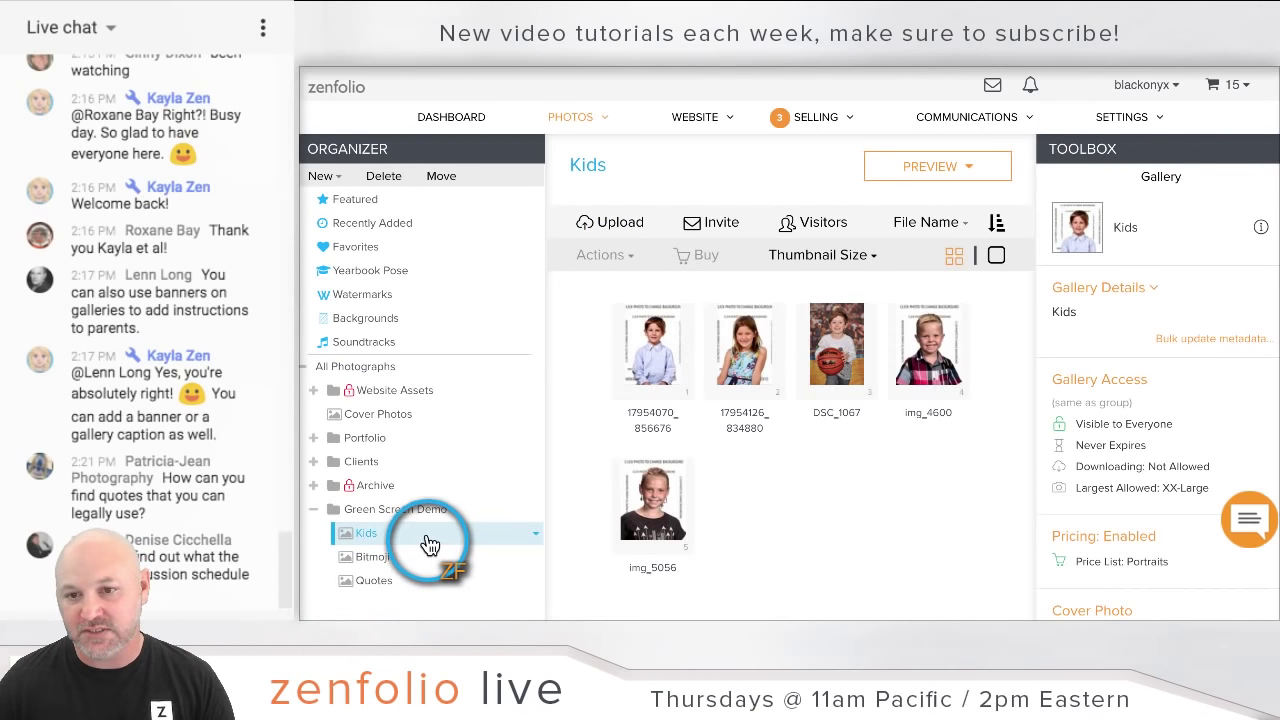
{"action": "scroll", "coordinate": [1020, 443], "scroll_direction": "down", "scroll_amount": 1}
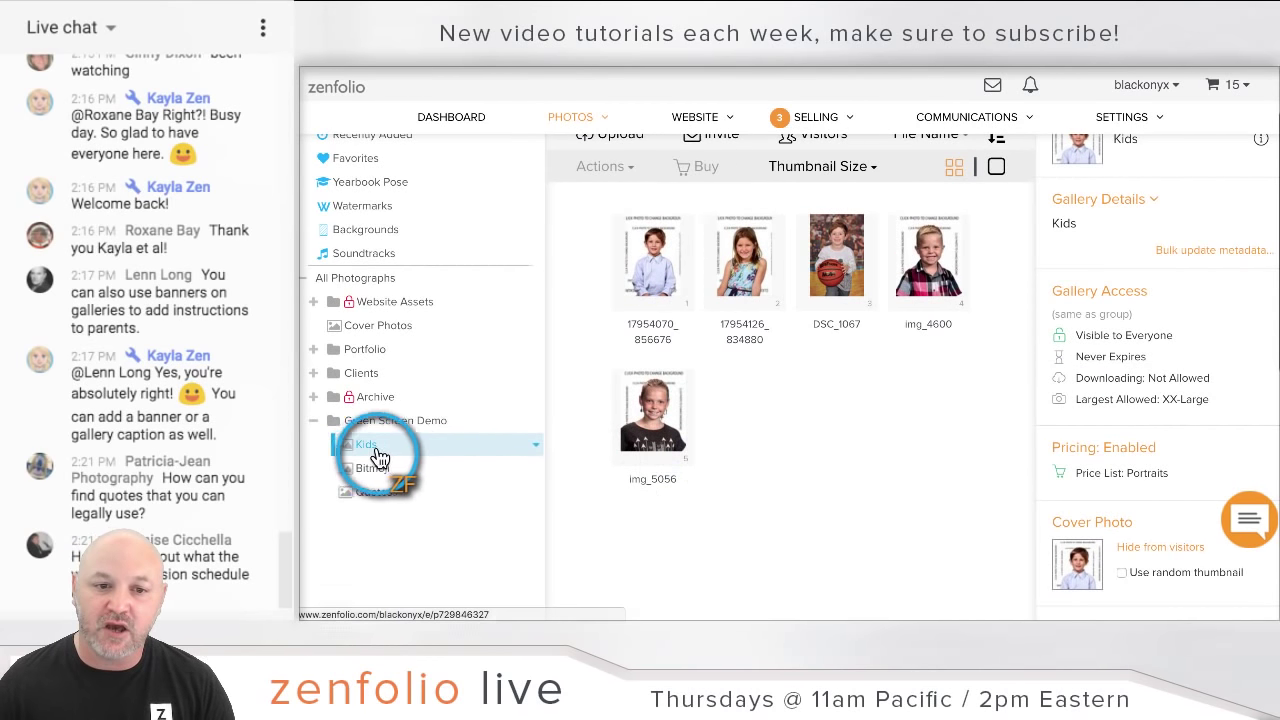
{"action": "scroll", "coordinate": [1100, 372], "scroll_direction": "down", "scroll_amount": 2}
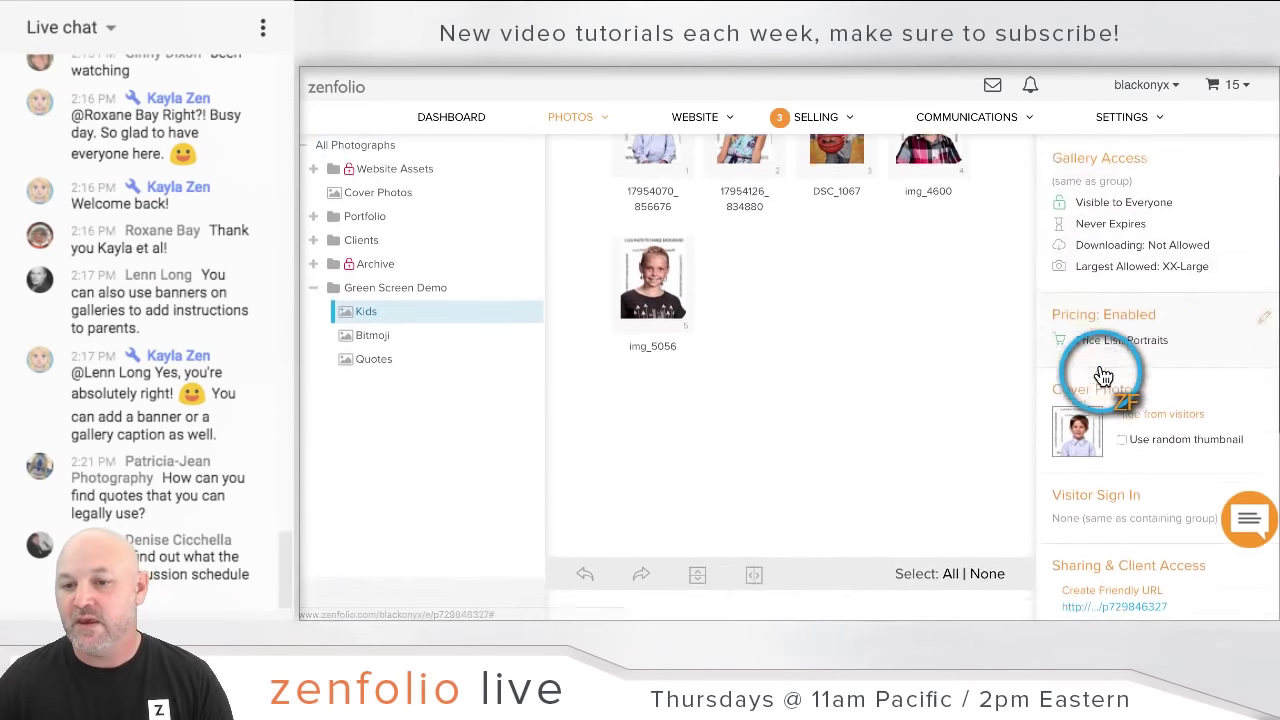
{"action": "scroll", "coordinate": [1104, 380], "scroll_direction": "down", "scroll_amount": 3}
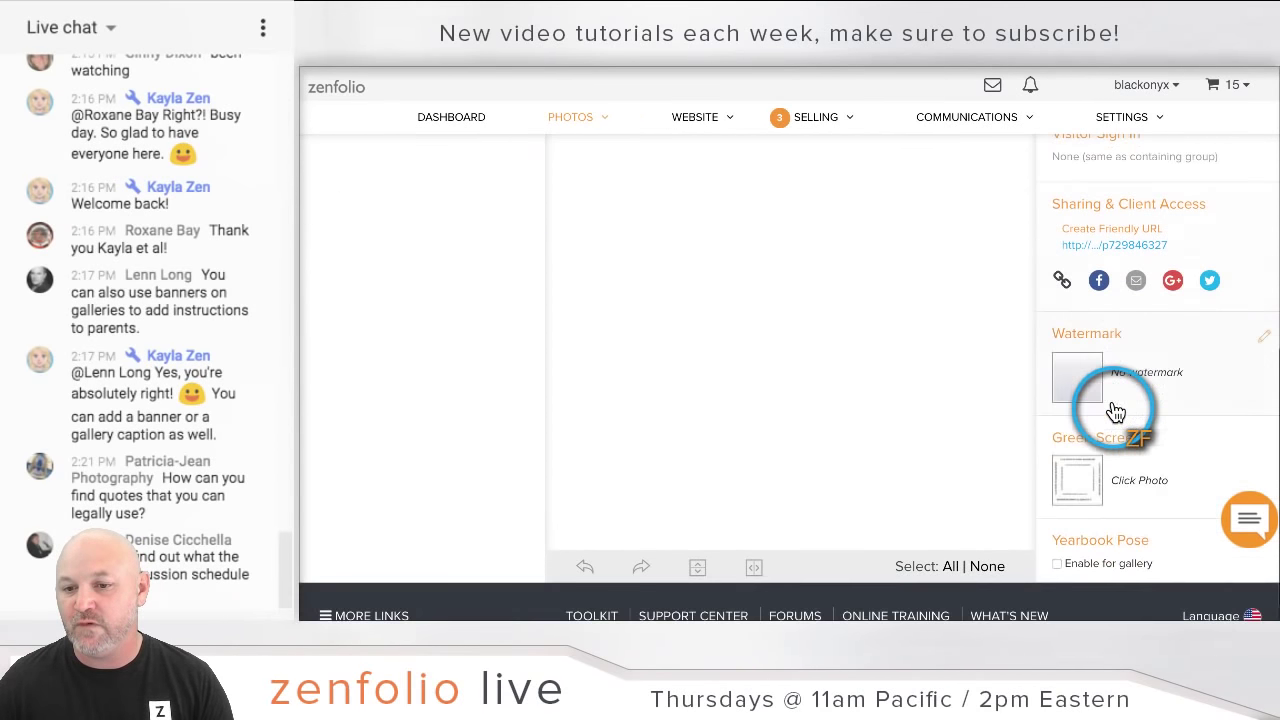
{"action": "left_click", "coordinate": [1103, 443]}
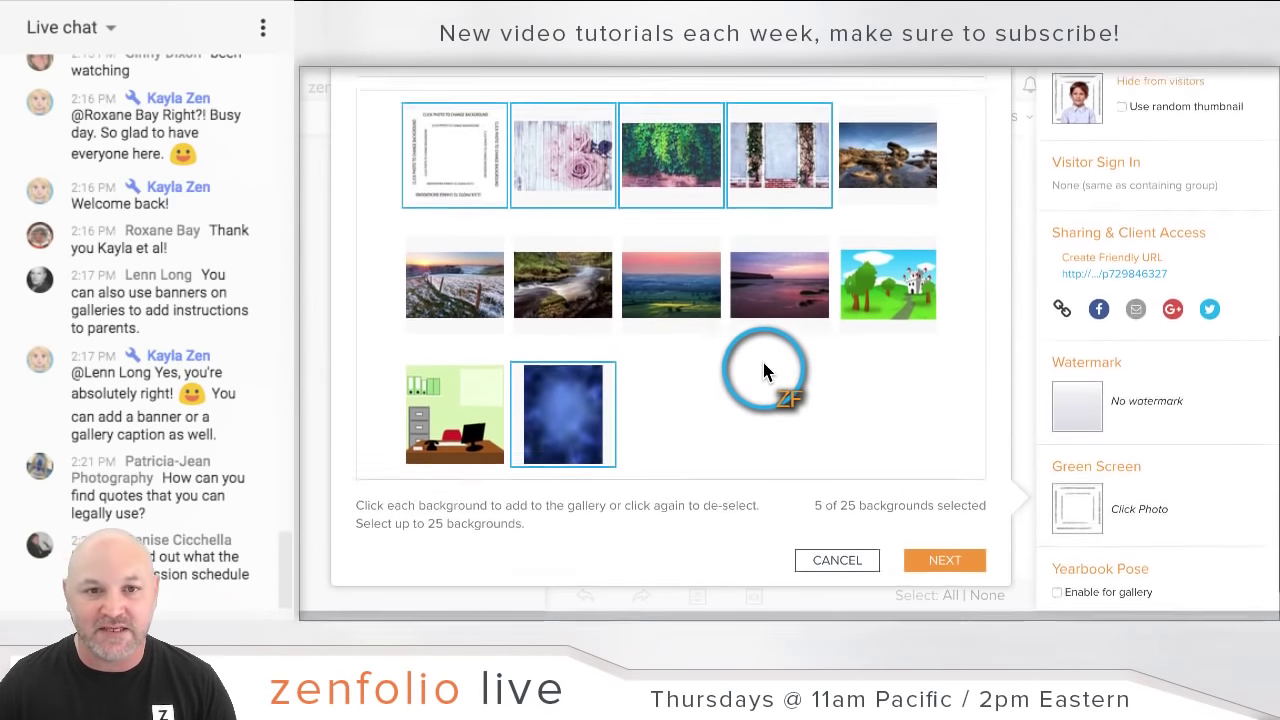
Deselect the Click Photo background, make Blue Light the Kids gallery's default background and save the green screen settings
{"action": "scroll", "coordinate": [762, 359], "scroll_direction": "up", "scroll_amount": 1}
{"action": "left_click", "coordinate": [475, 233]}
{"action": "scroll", "coordinate": [786, 365], "scroll_direction": "down", "scroll_amount": 1}
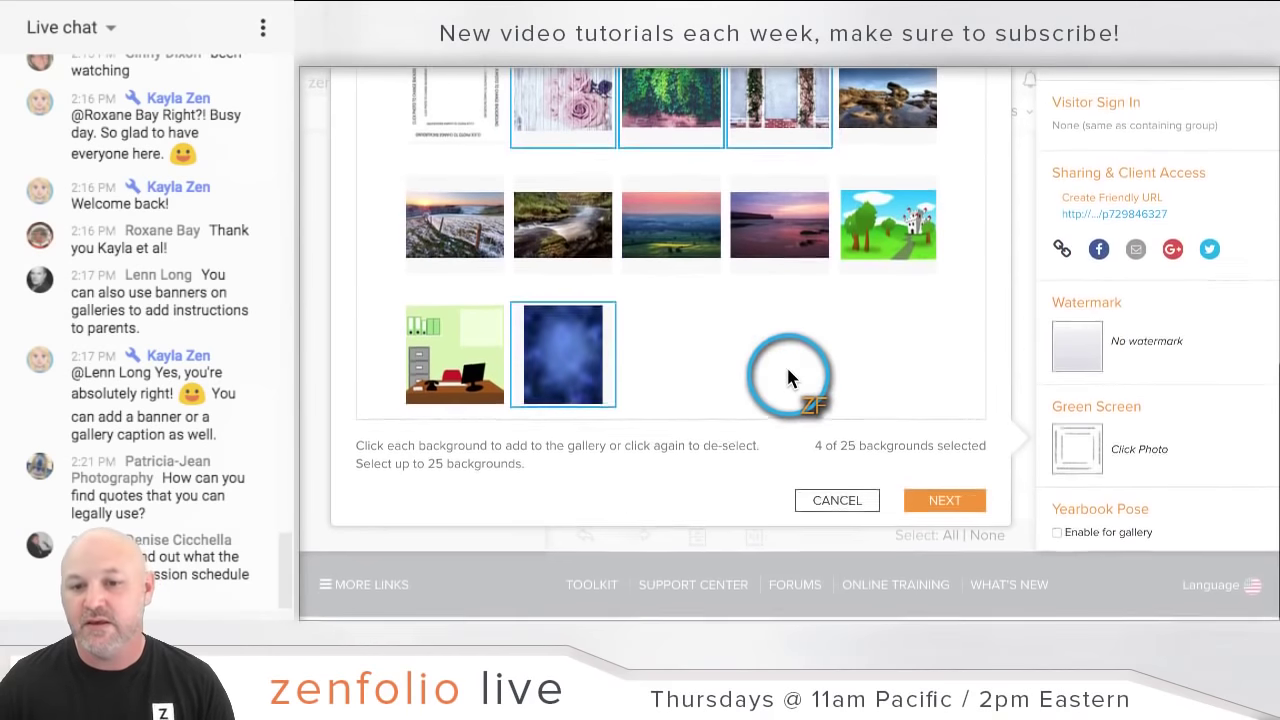
{"action": "left_click", "coordinate": [927, 503]}
{"action": "scroll", "coordinate": [848, 329], "scroll_direction": "up", "scroll_amount": 1}
{"action": "left_click", "coordinate": [810, 230]}
{"action": "left_click", "coordinate": [942, 536]}
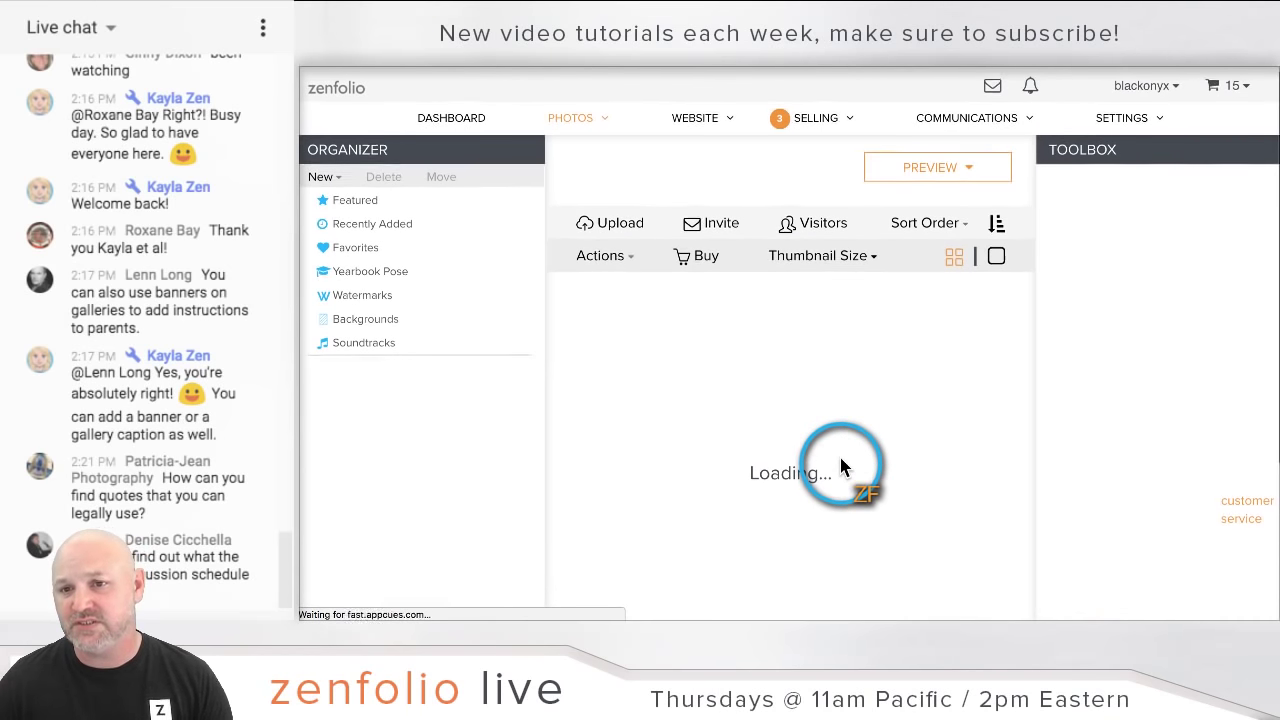
Give the Kids gallery the caption "Parents, click on the photo to view and change the background options!" and save the gallery details
{"action": "scroll", "coordinate": [1117, 337], "scroll_direction": "up", "scroll_amount": 6}
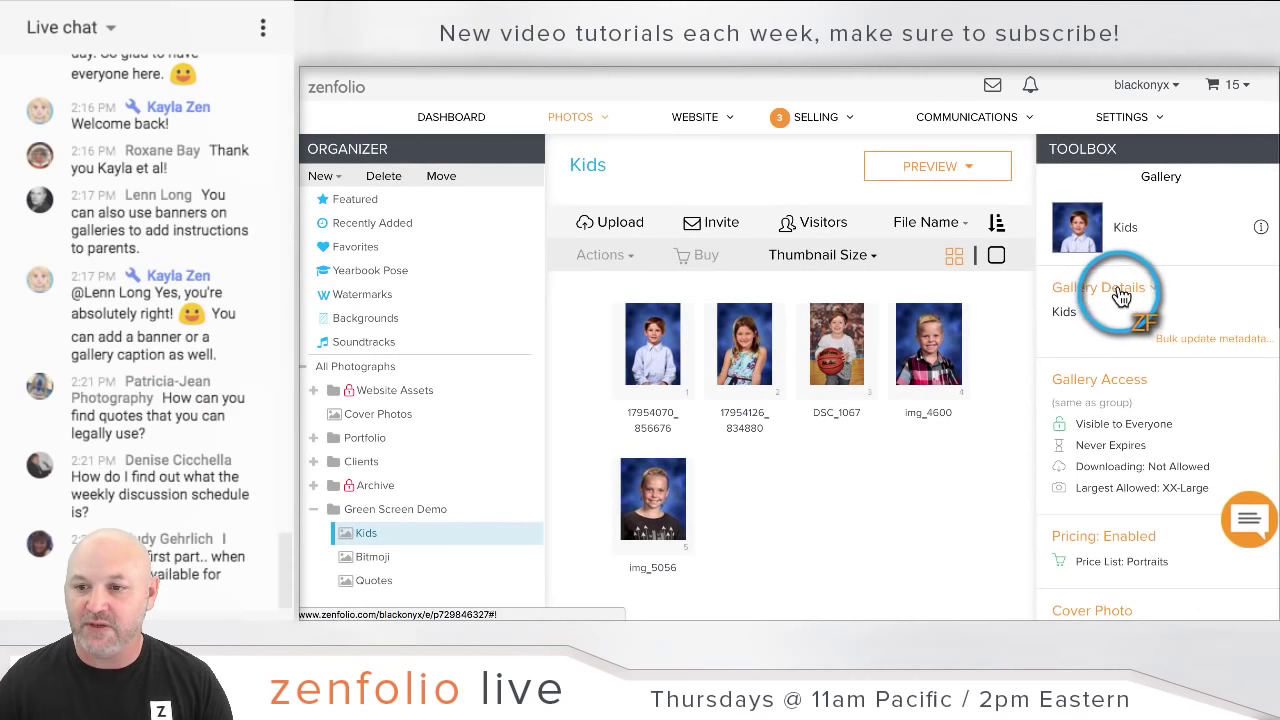
{"action": "left_click", "coordinate": [1124, 292]}
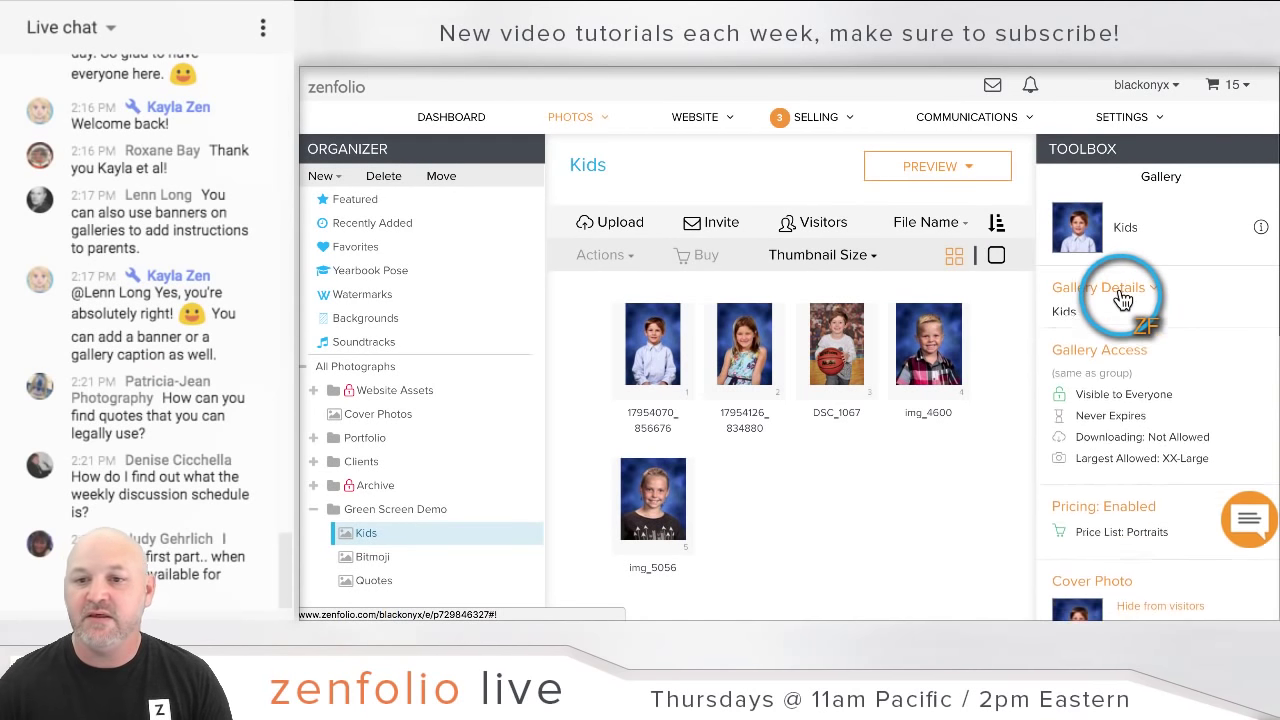
{"action": "left_click", "coordinate": [1105, 395]}
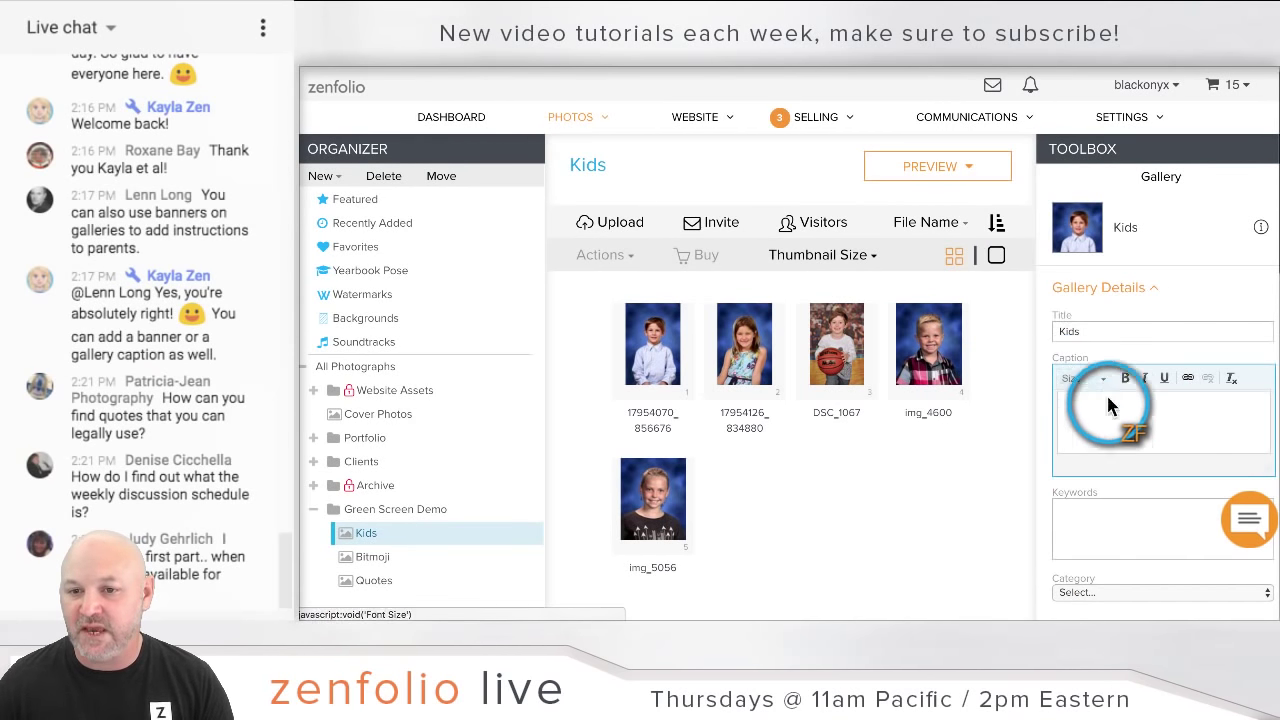
{"action": "type", "text": "Parents"}
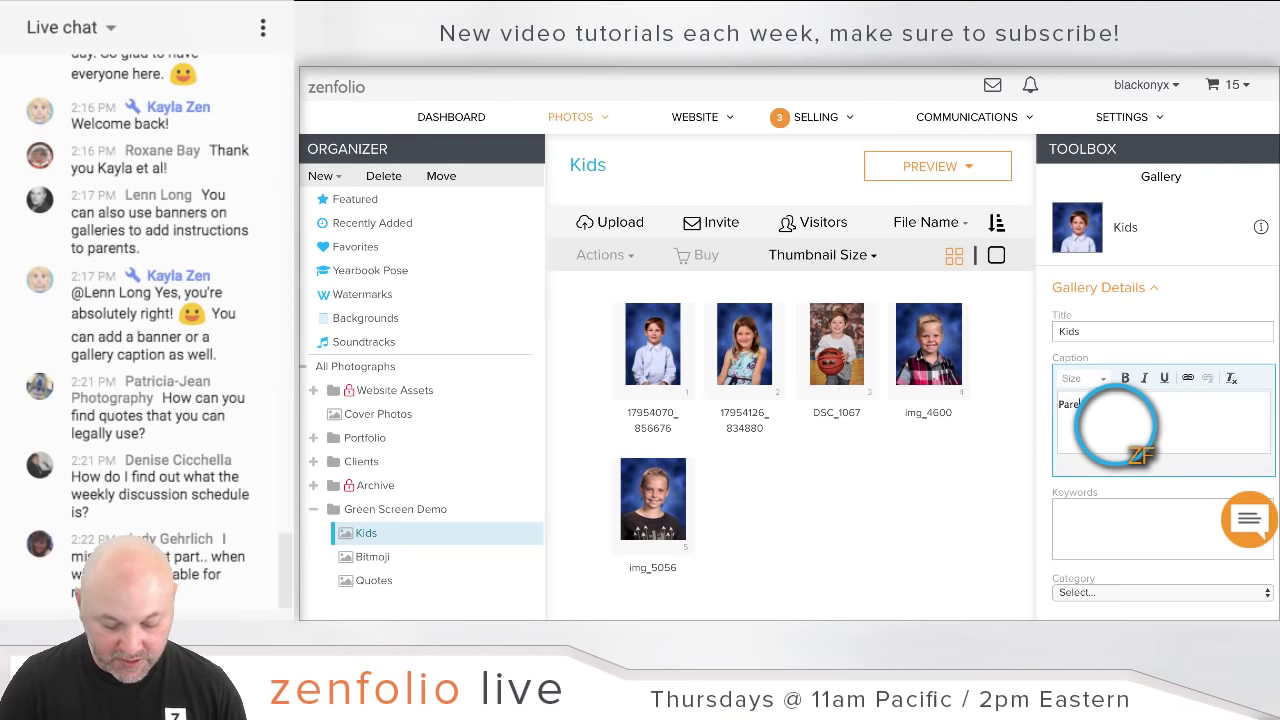
{"action": "type", "text": ", click "}
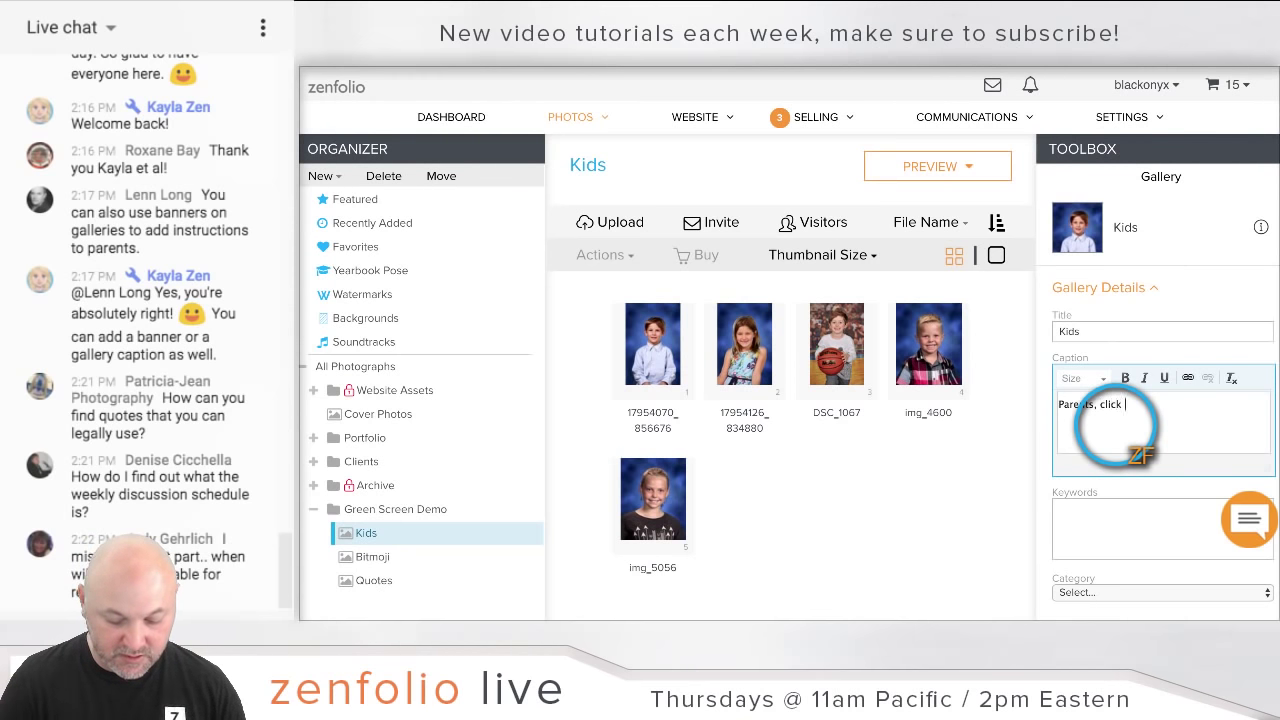
{"action": "type", "text": "on the photo "}
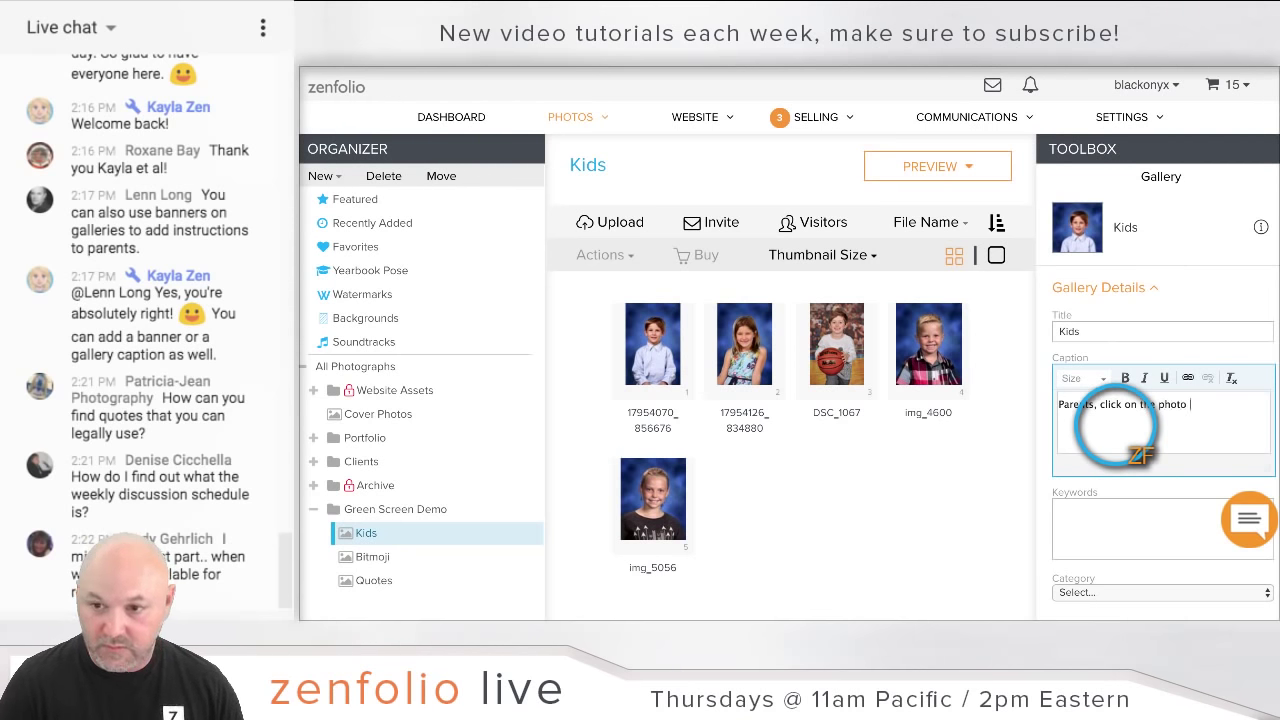
{"action": "type", "text": "to vi"}
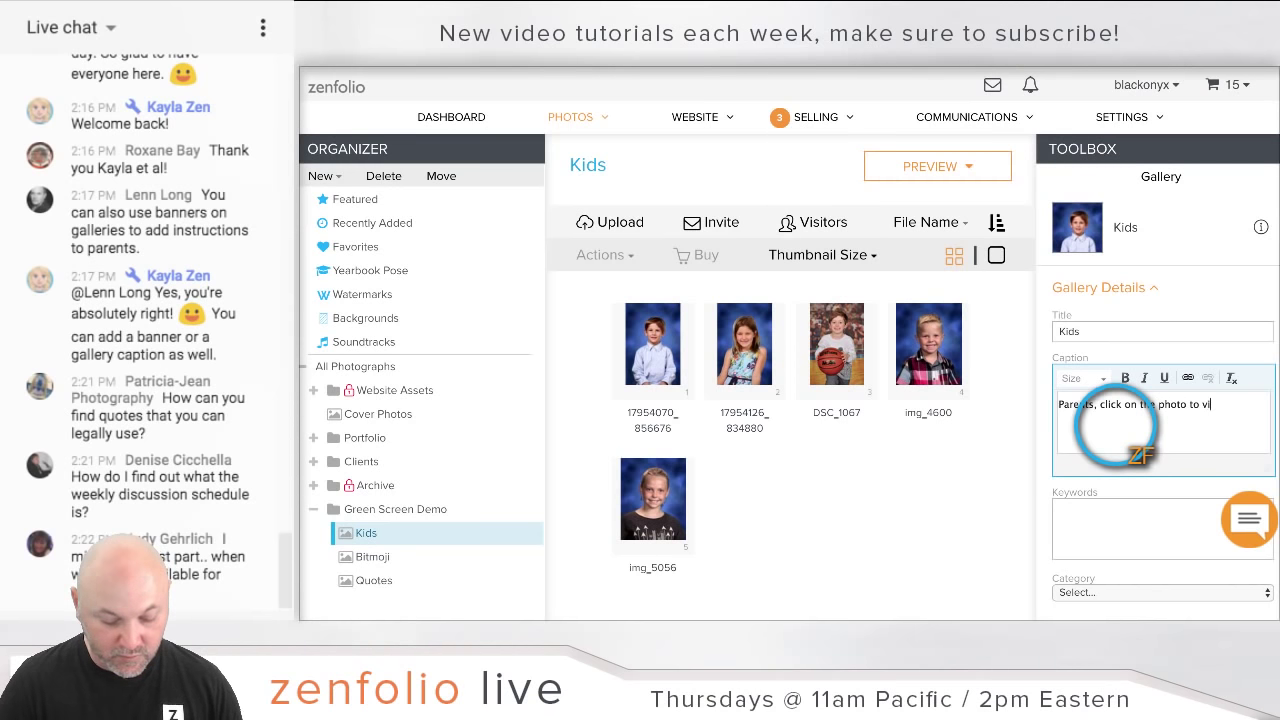
{"action": "type", "text": "ew and change th"}
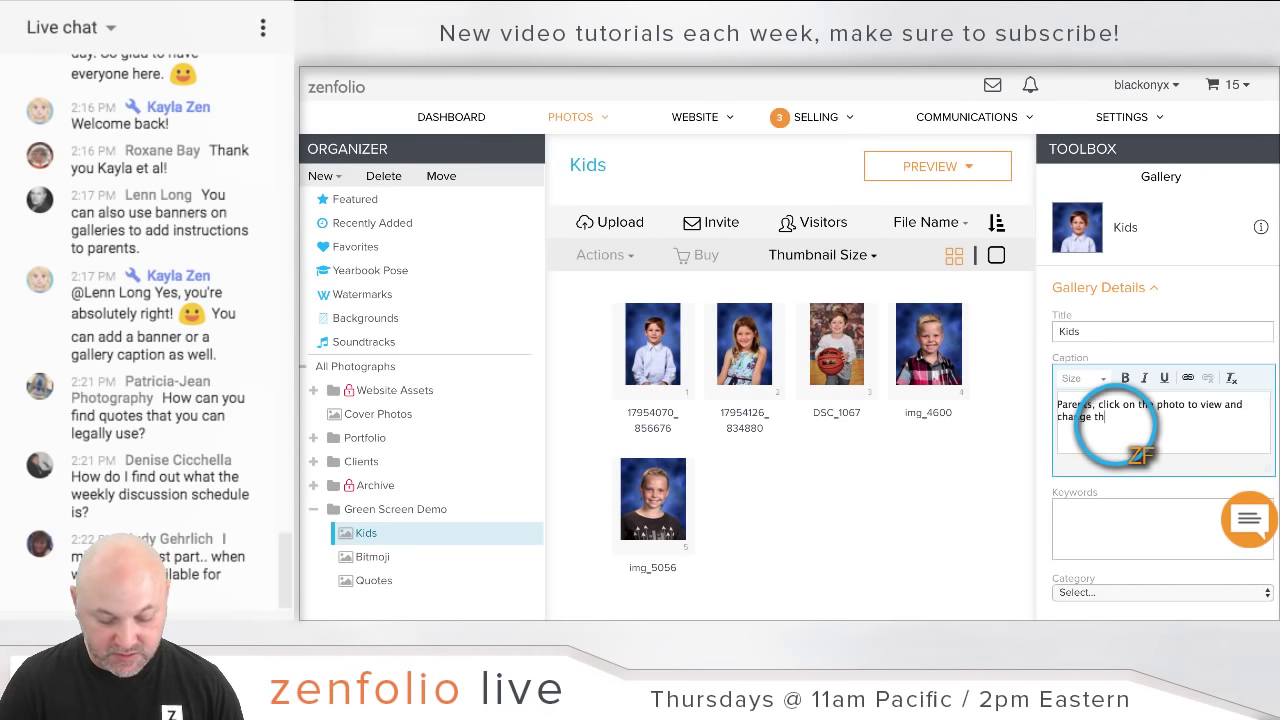
{"action": "type", "text": "e background"}
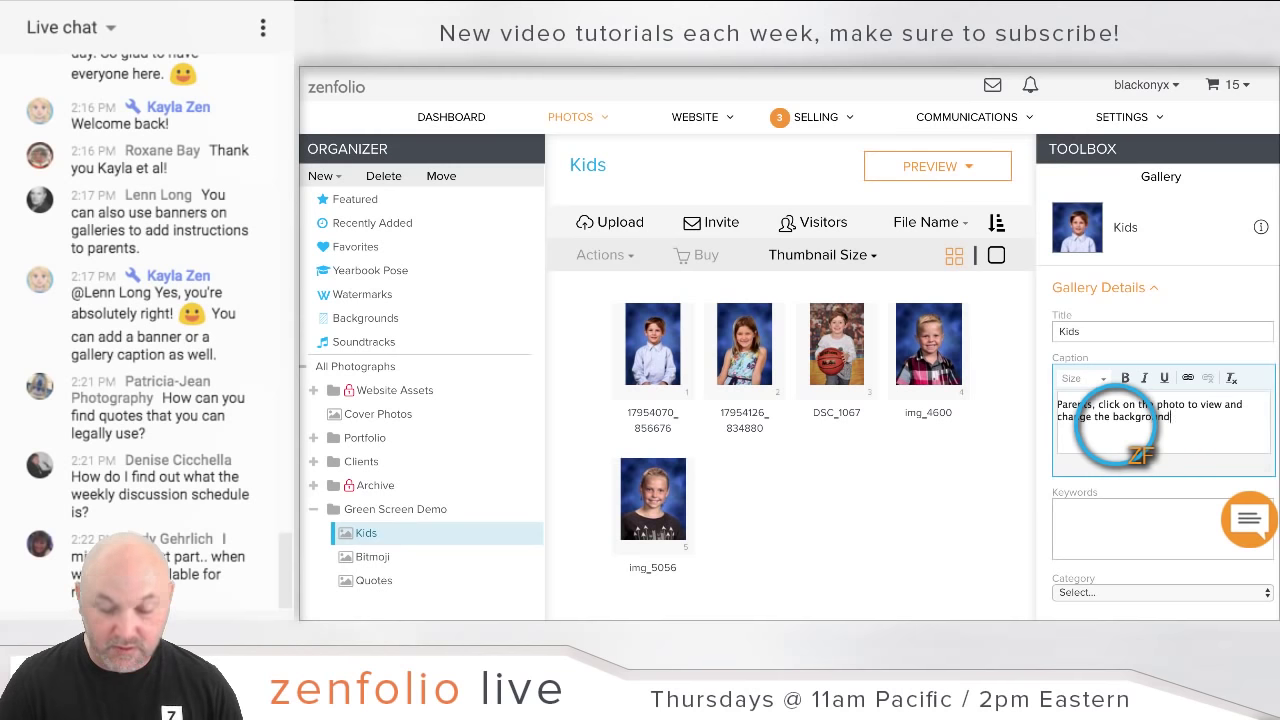
{"action": "type", "text": " options"}
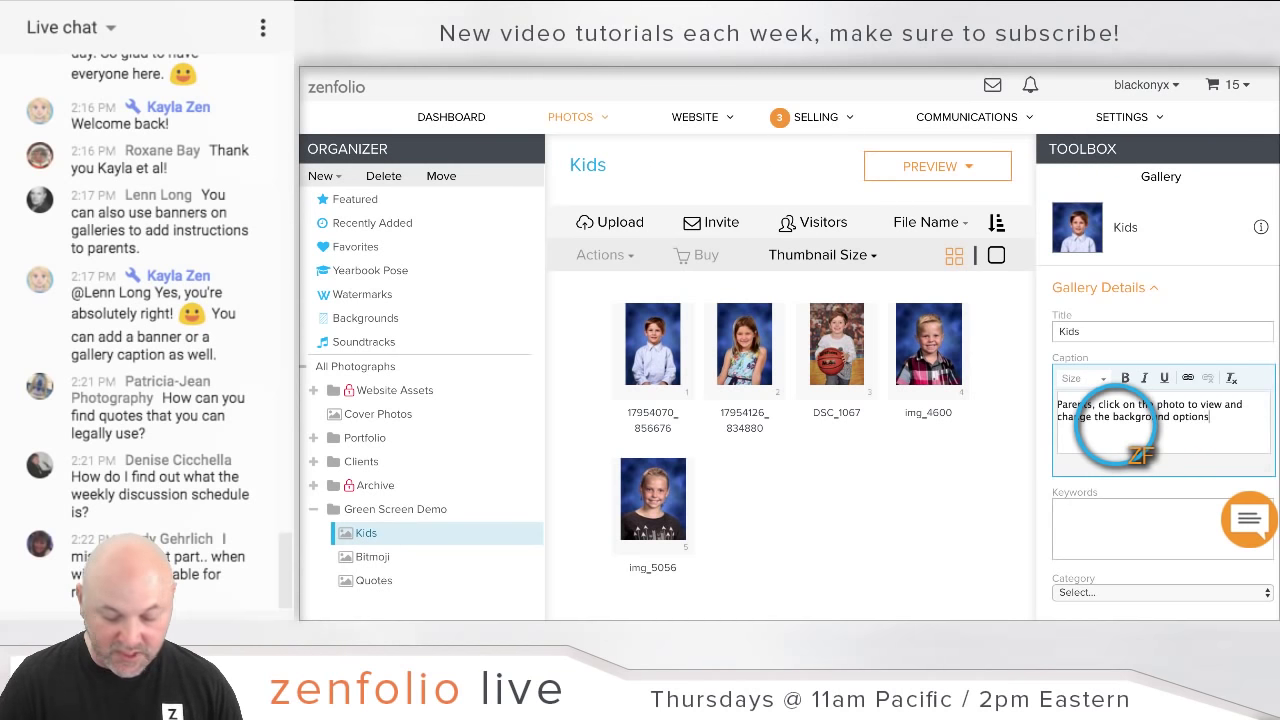
{"action": "type", "text": "!"}
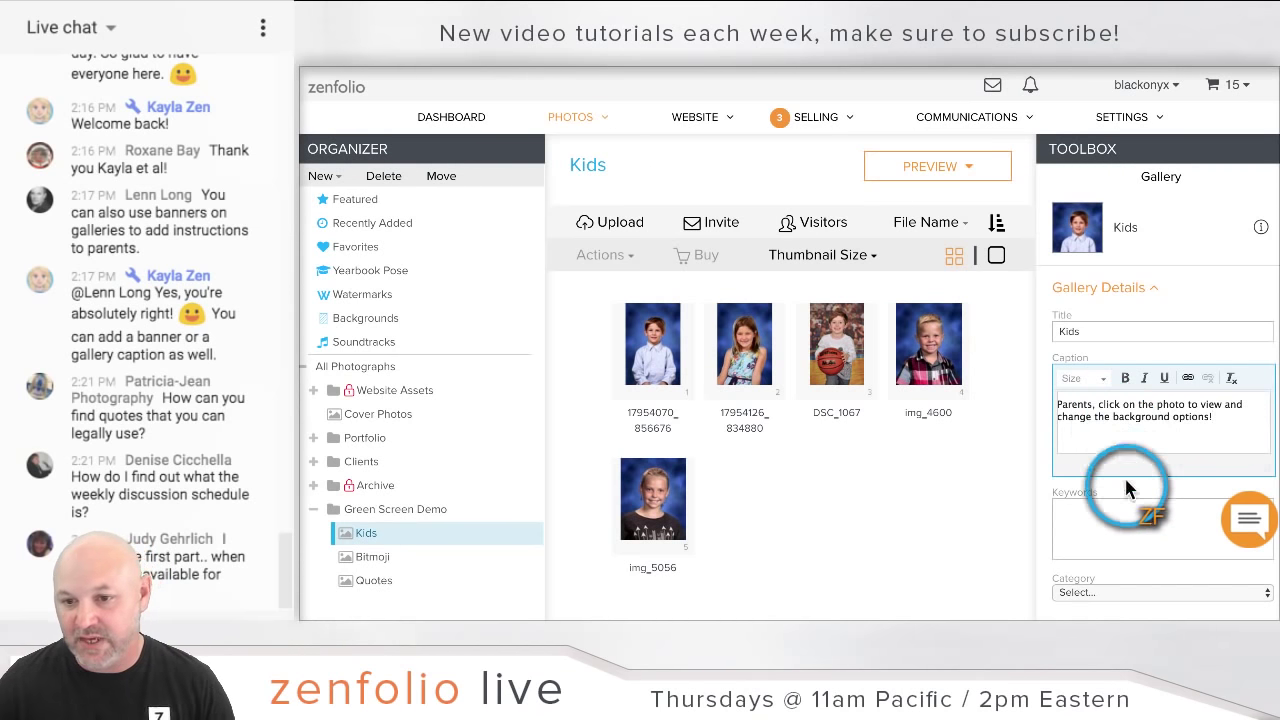
{"action": "scroll", "coordinate": [1124, 475], "scroll_direction": "down", "scroll_amount": 2}
{"action": "left_click", "coordinate": [1078, 523]}
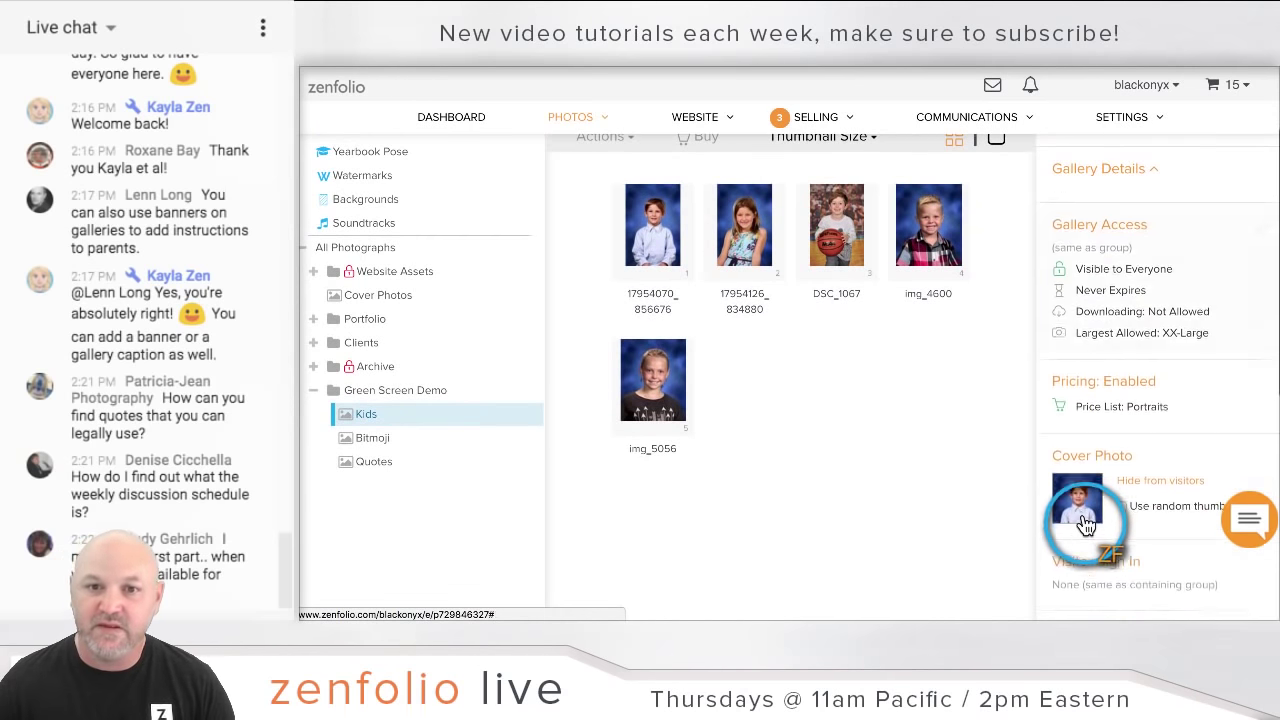
{"action": "scroll", "coordinate": [1093, 428], "scroll_direction": "up", "scroll_amount": 2}
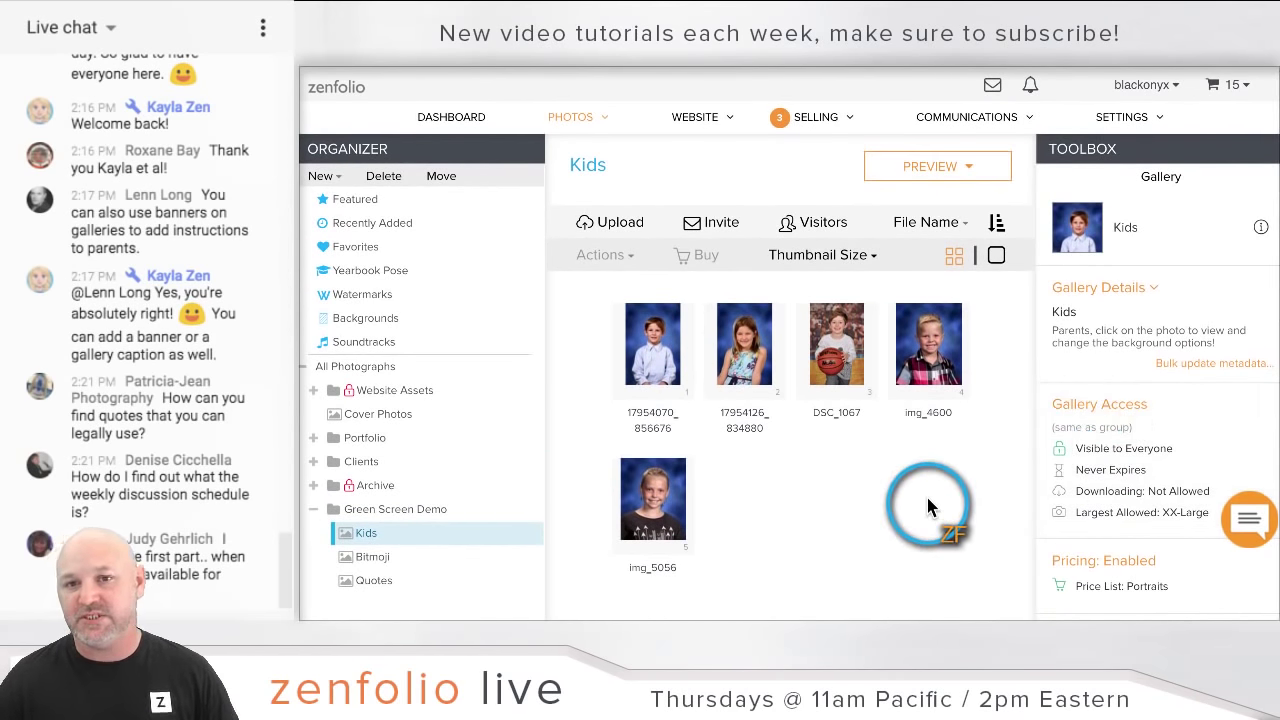
Open the Kids gallery in Customize Website mode and continue past the introductory notice
{"action": "mouse_move", "coordinate": [888, 166]}
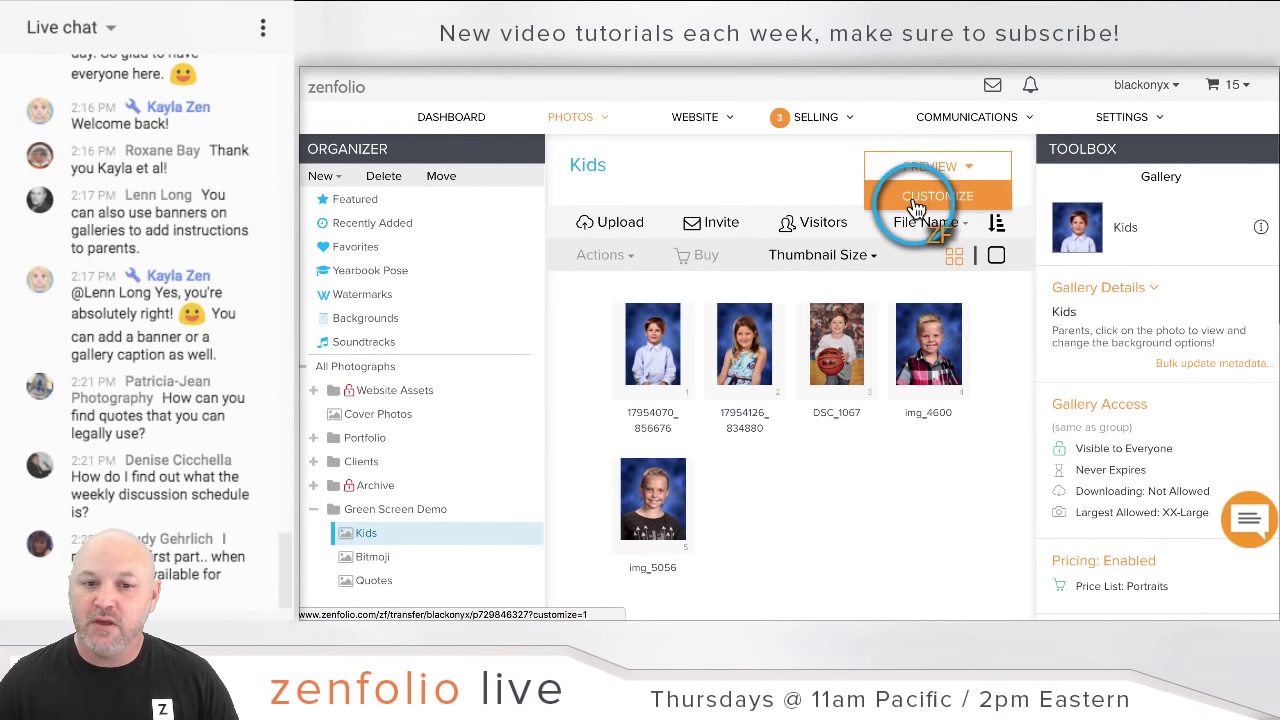
{"action": "left_click", "coordinate": [914, 198]}
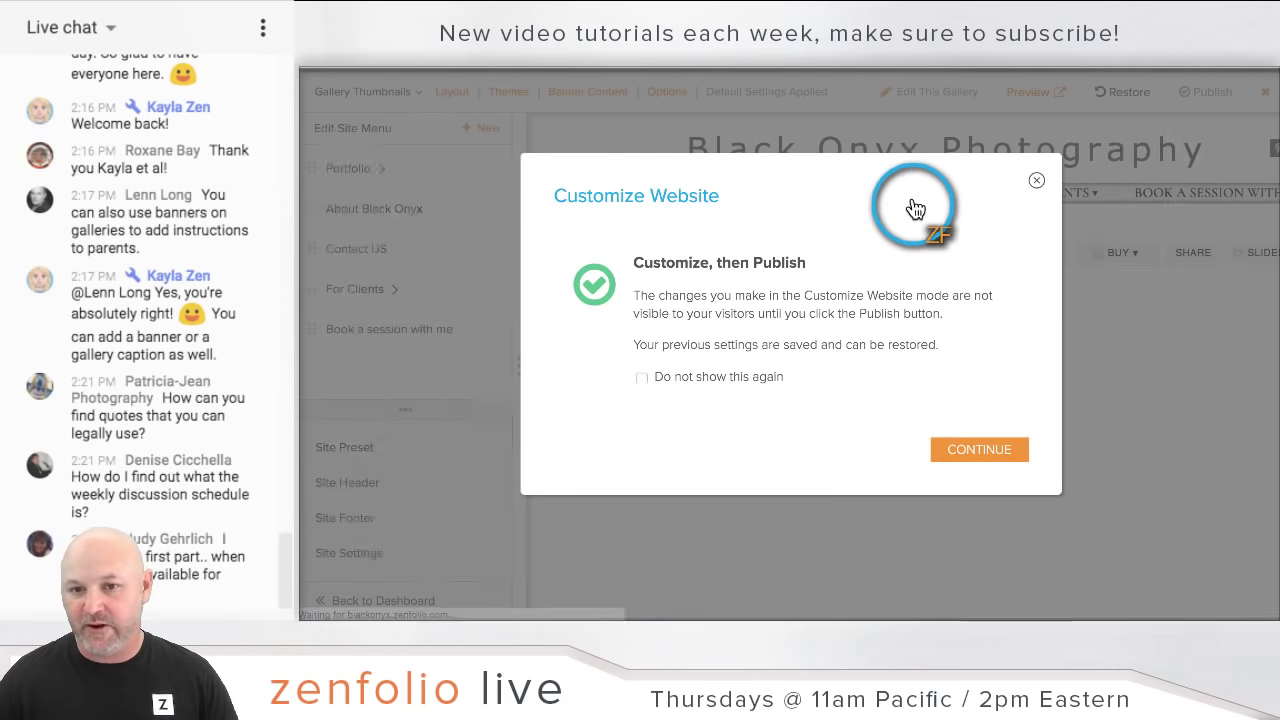
{"action": "left_click", "coordinate": [975, 449]}
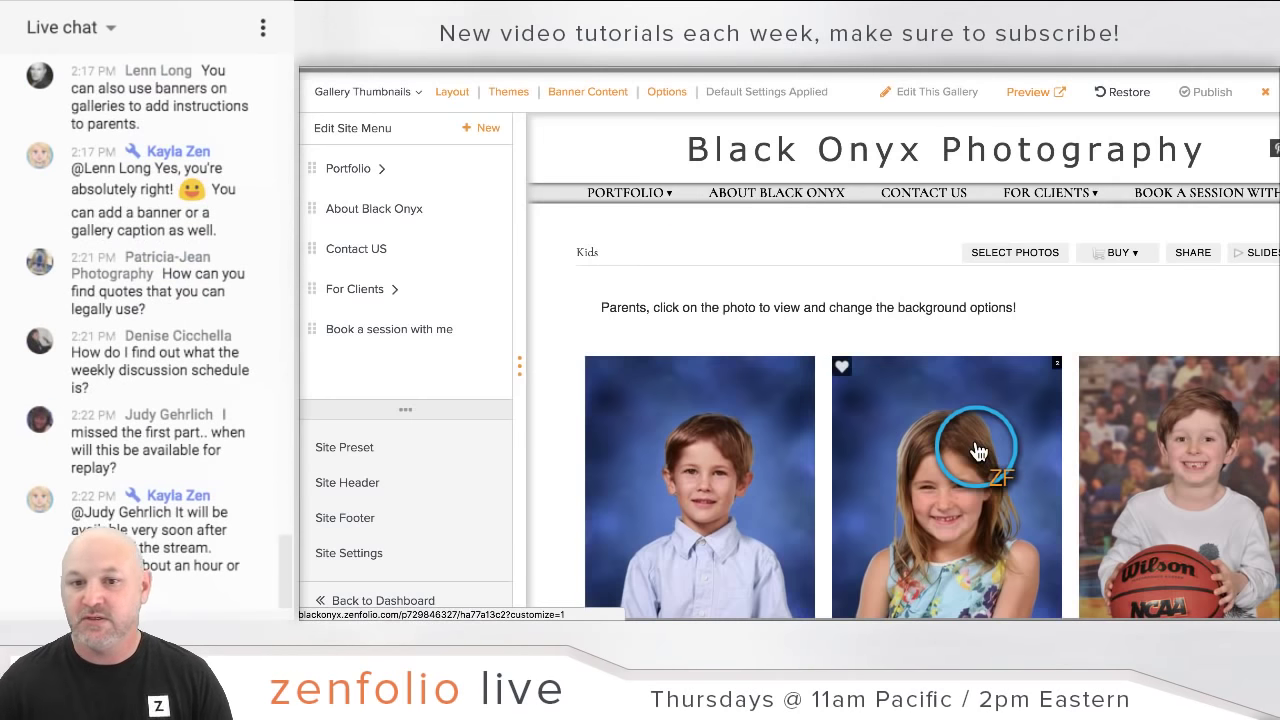